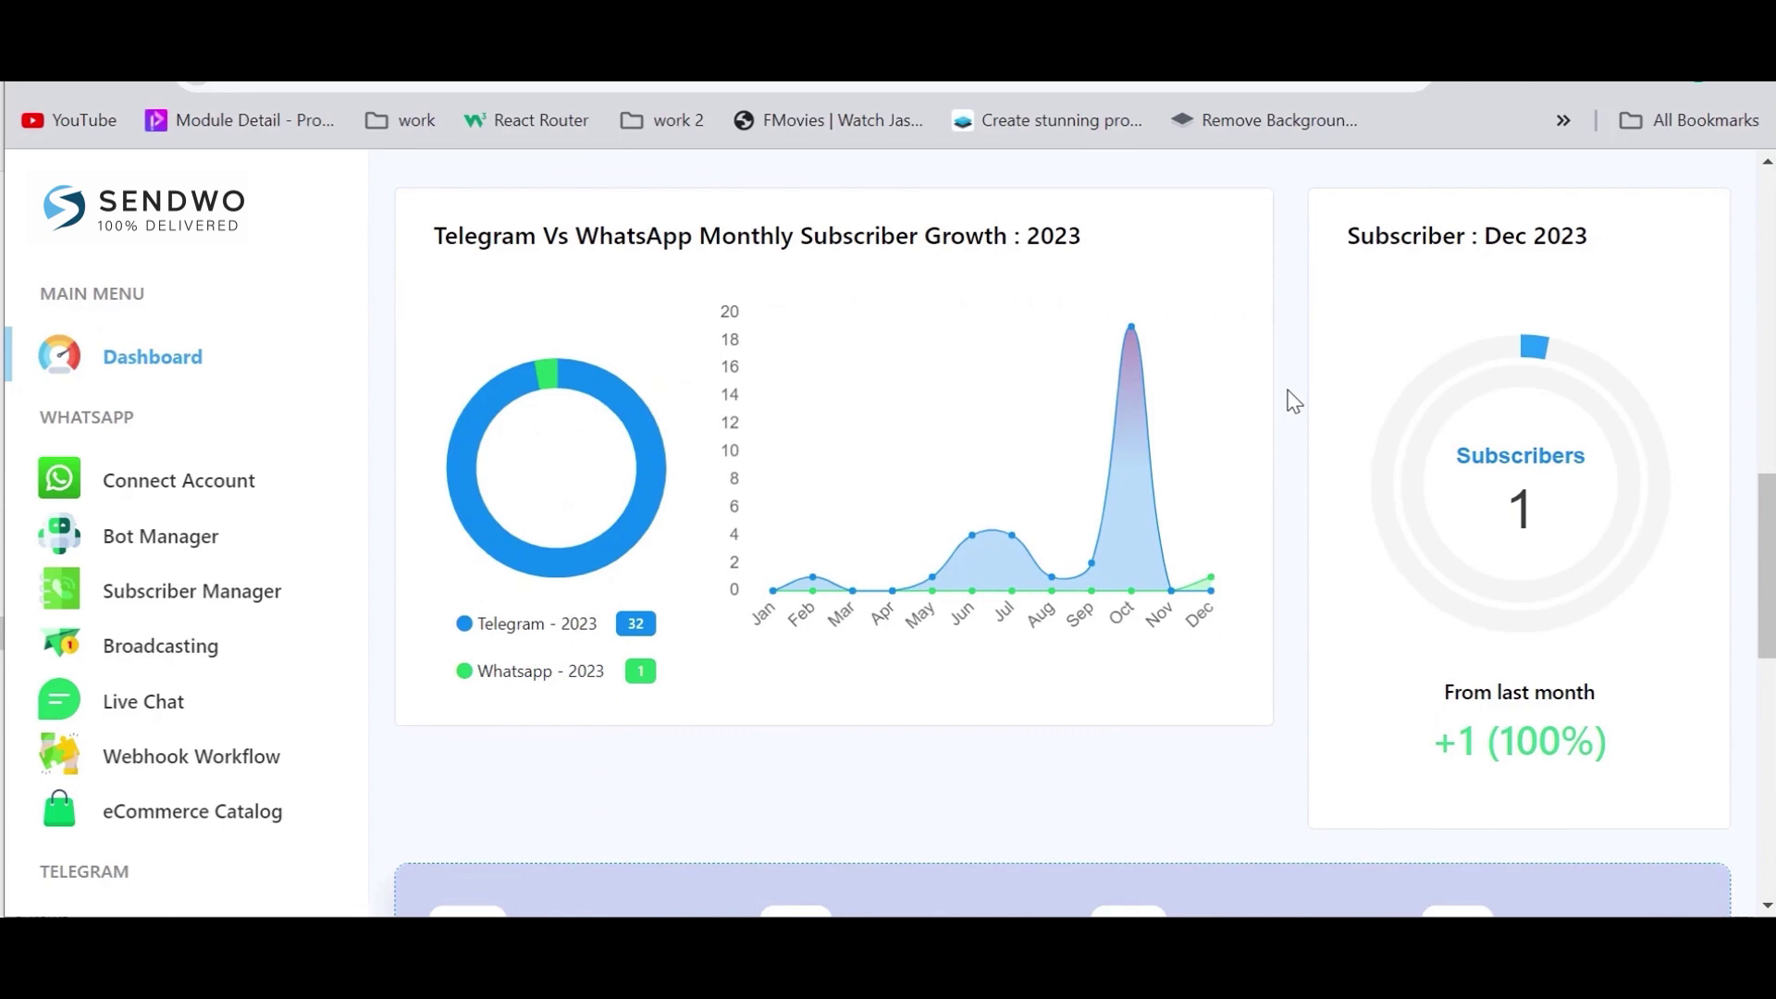
Look through the dashboard's bot, subscriber and broadcast statistics for Telegram and WhatsApp
scroll(1129, 567, "down", 2)
scroll(1129, 567, "up", 10)
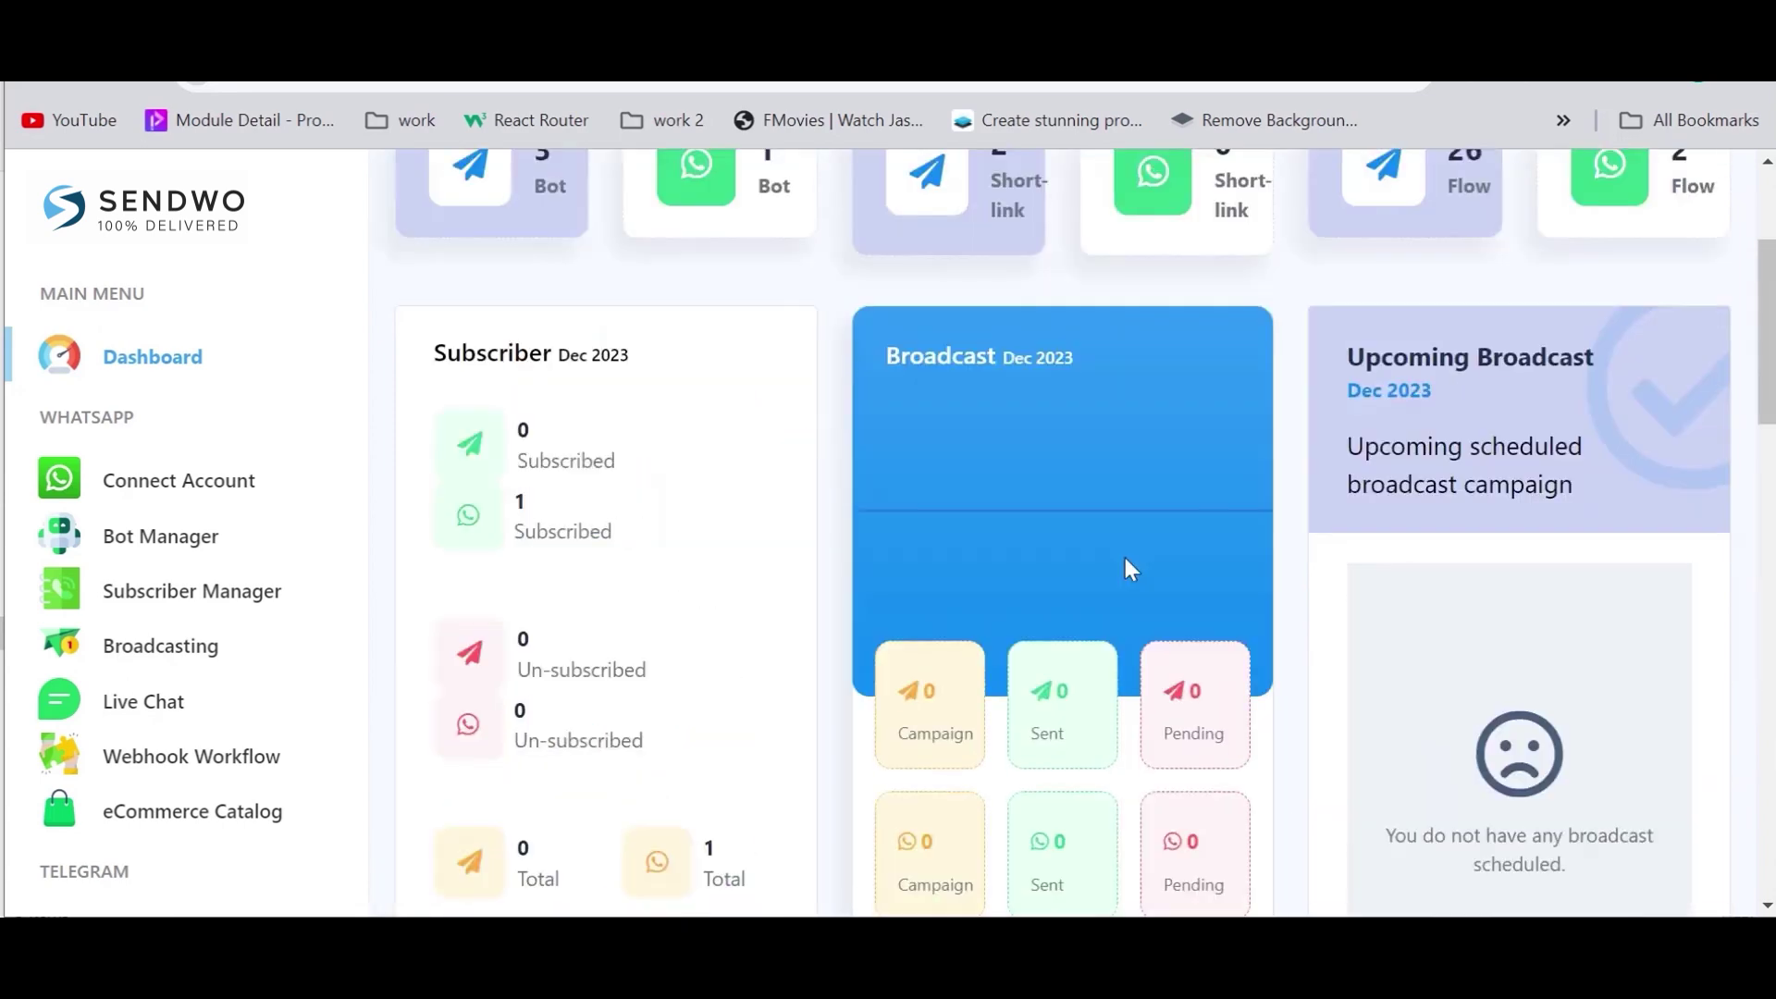
scroll(1126, 560, "down", 3)
scroll(1129, 567, "down", 2)
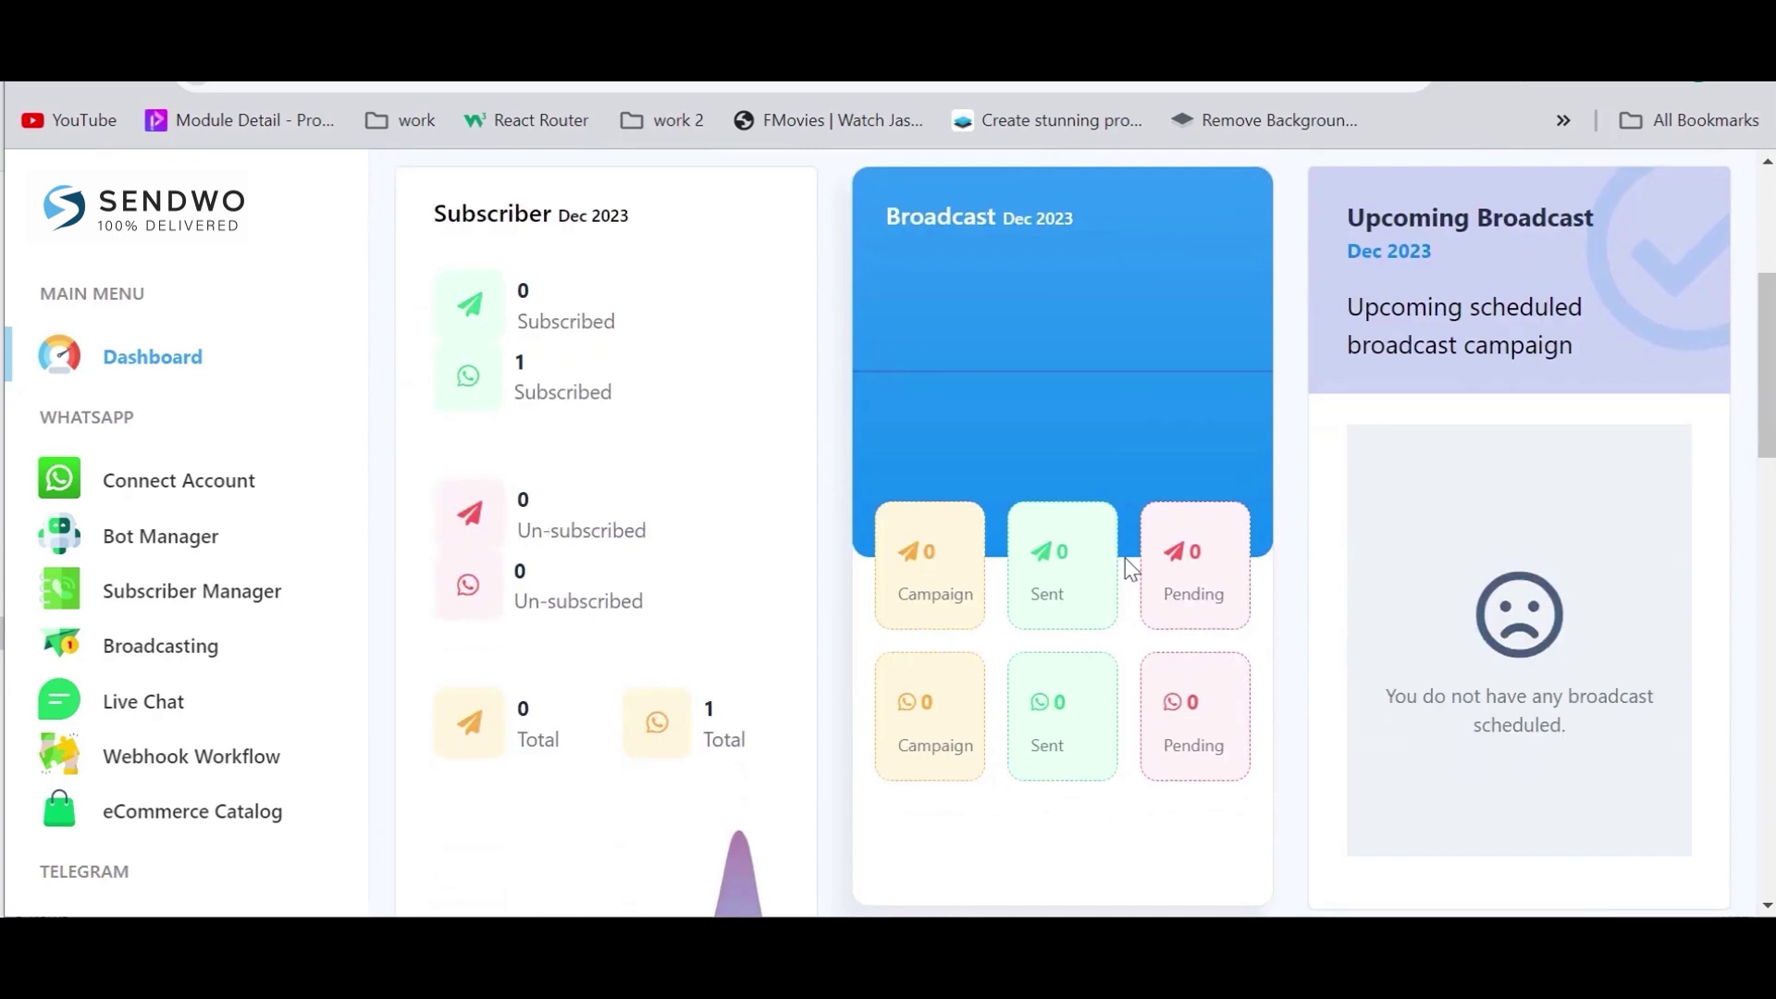
scroll(189, 441, "up", 4)
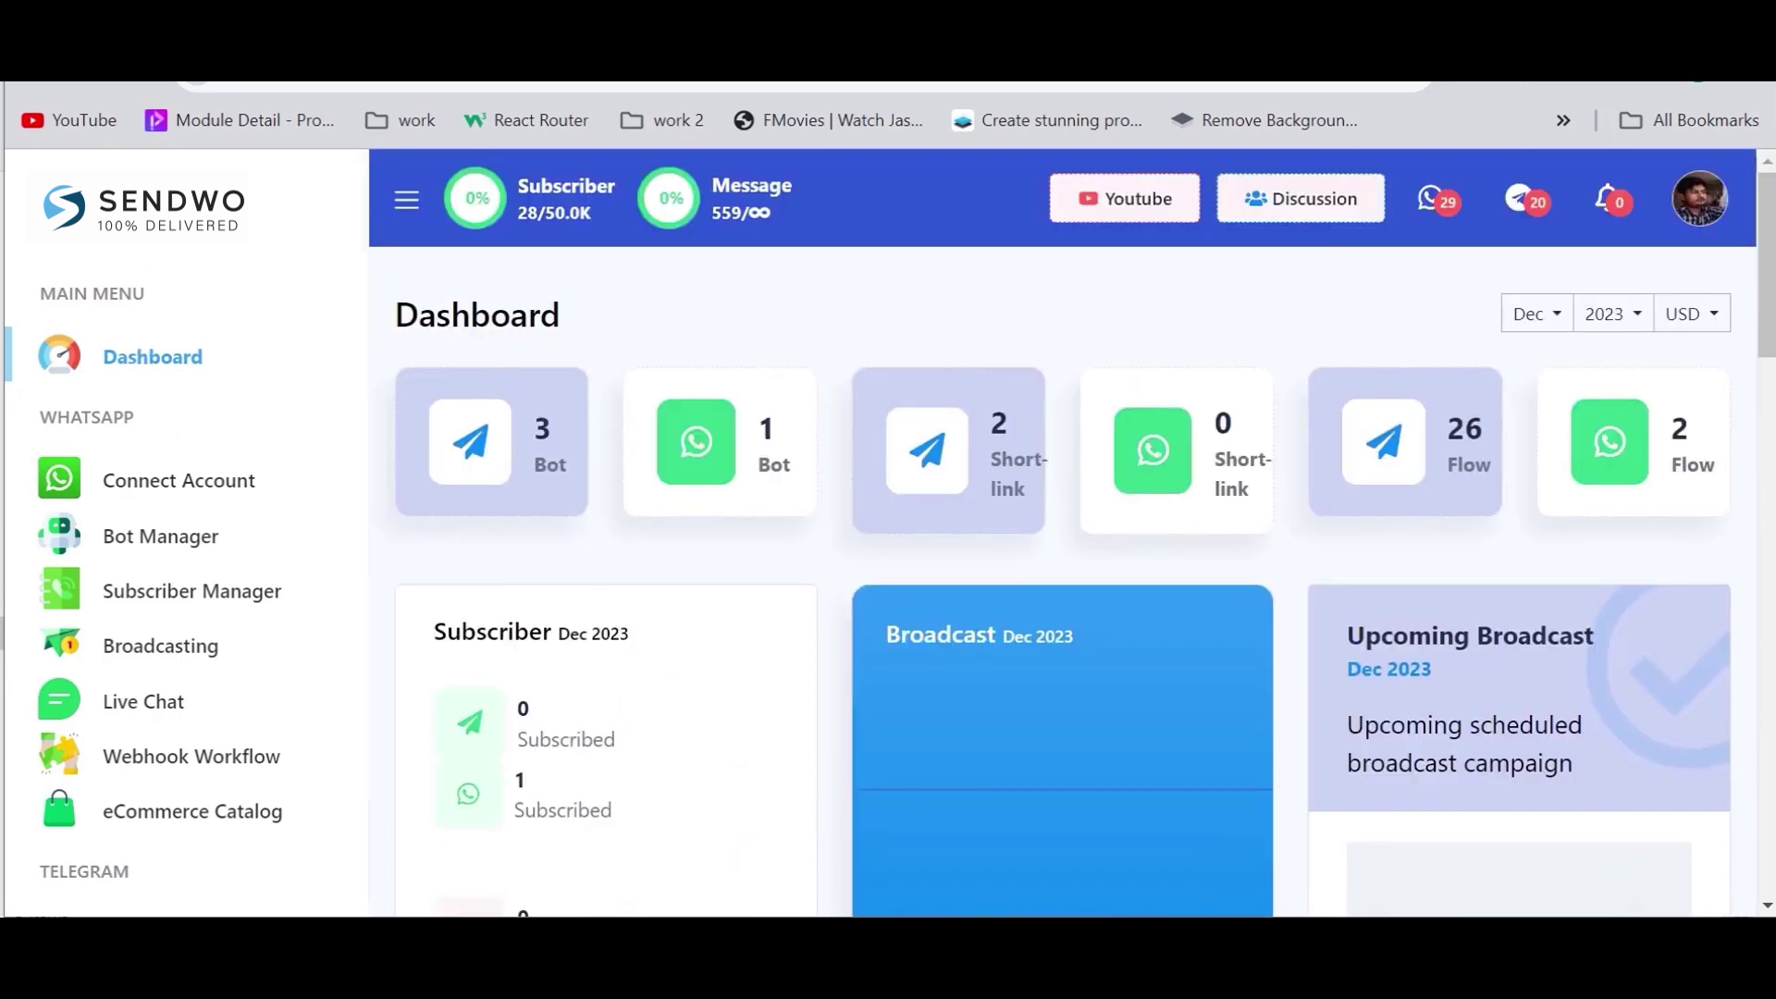
left_click(243, 358)
scroll(586, 401, "down", 4)
scroll(586, 401, "up", 4)
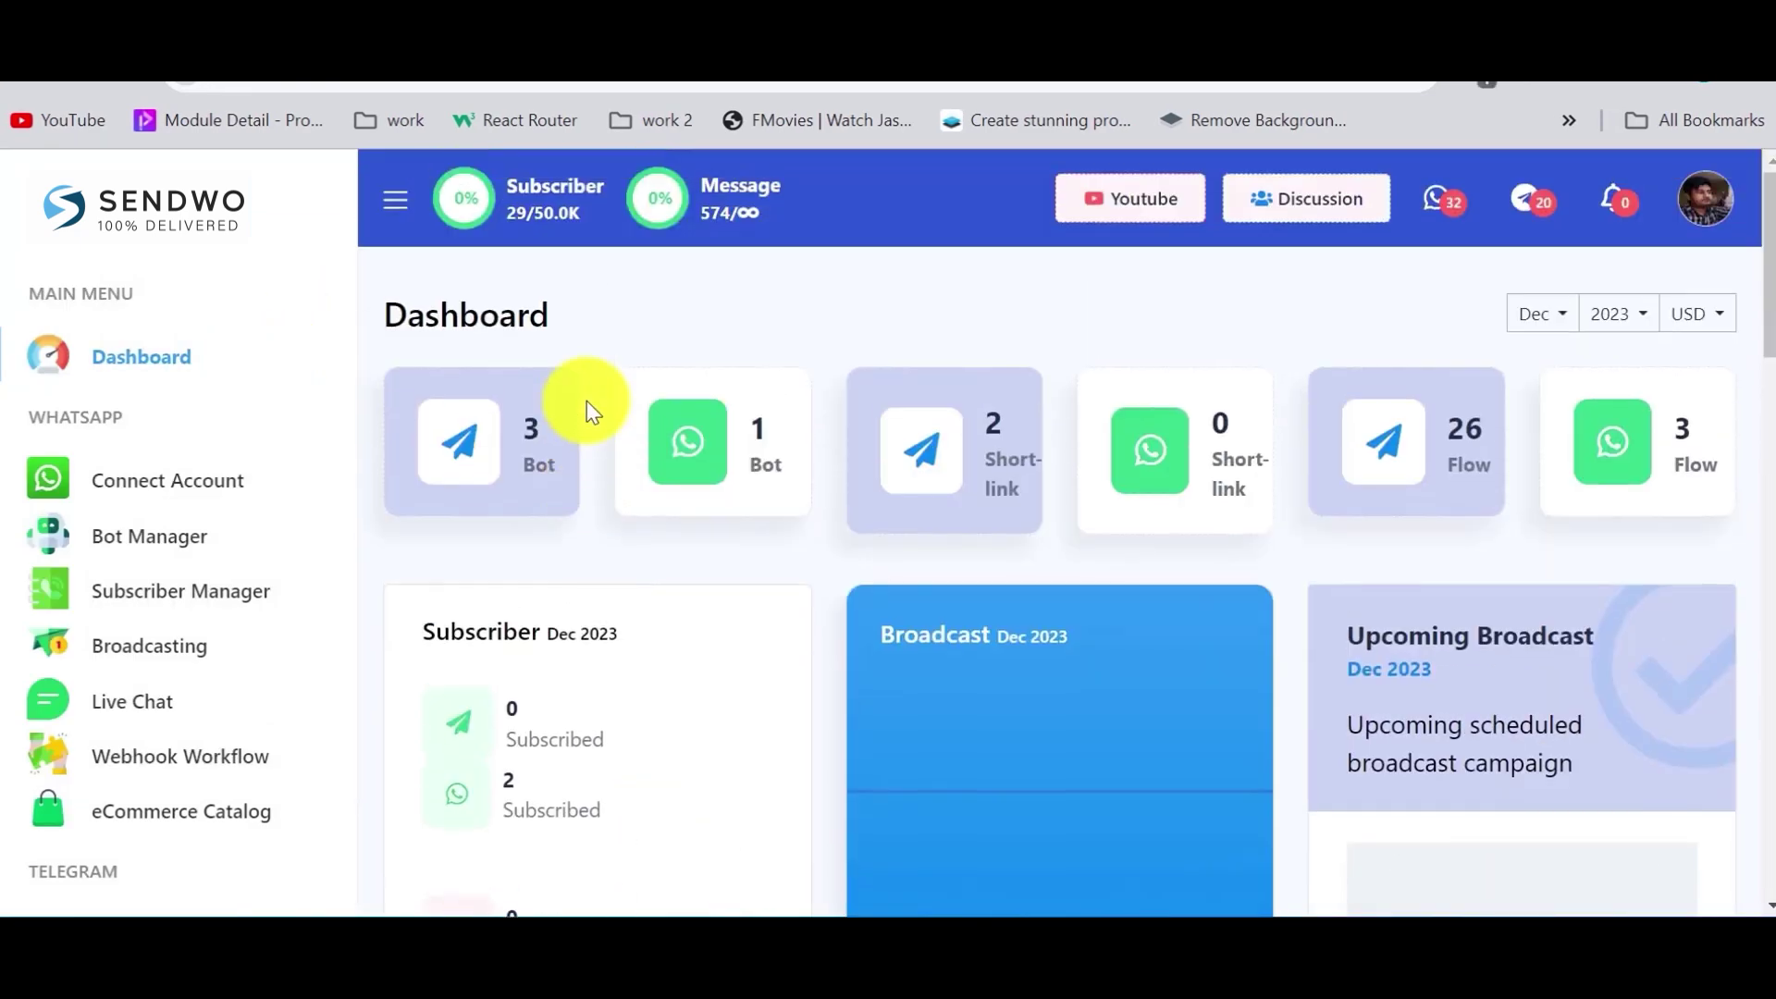
Open the No Match action button's flow from the WhatsApp bot's Action Button settings
left_click(170, 555)
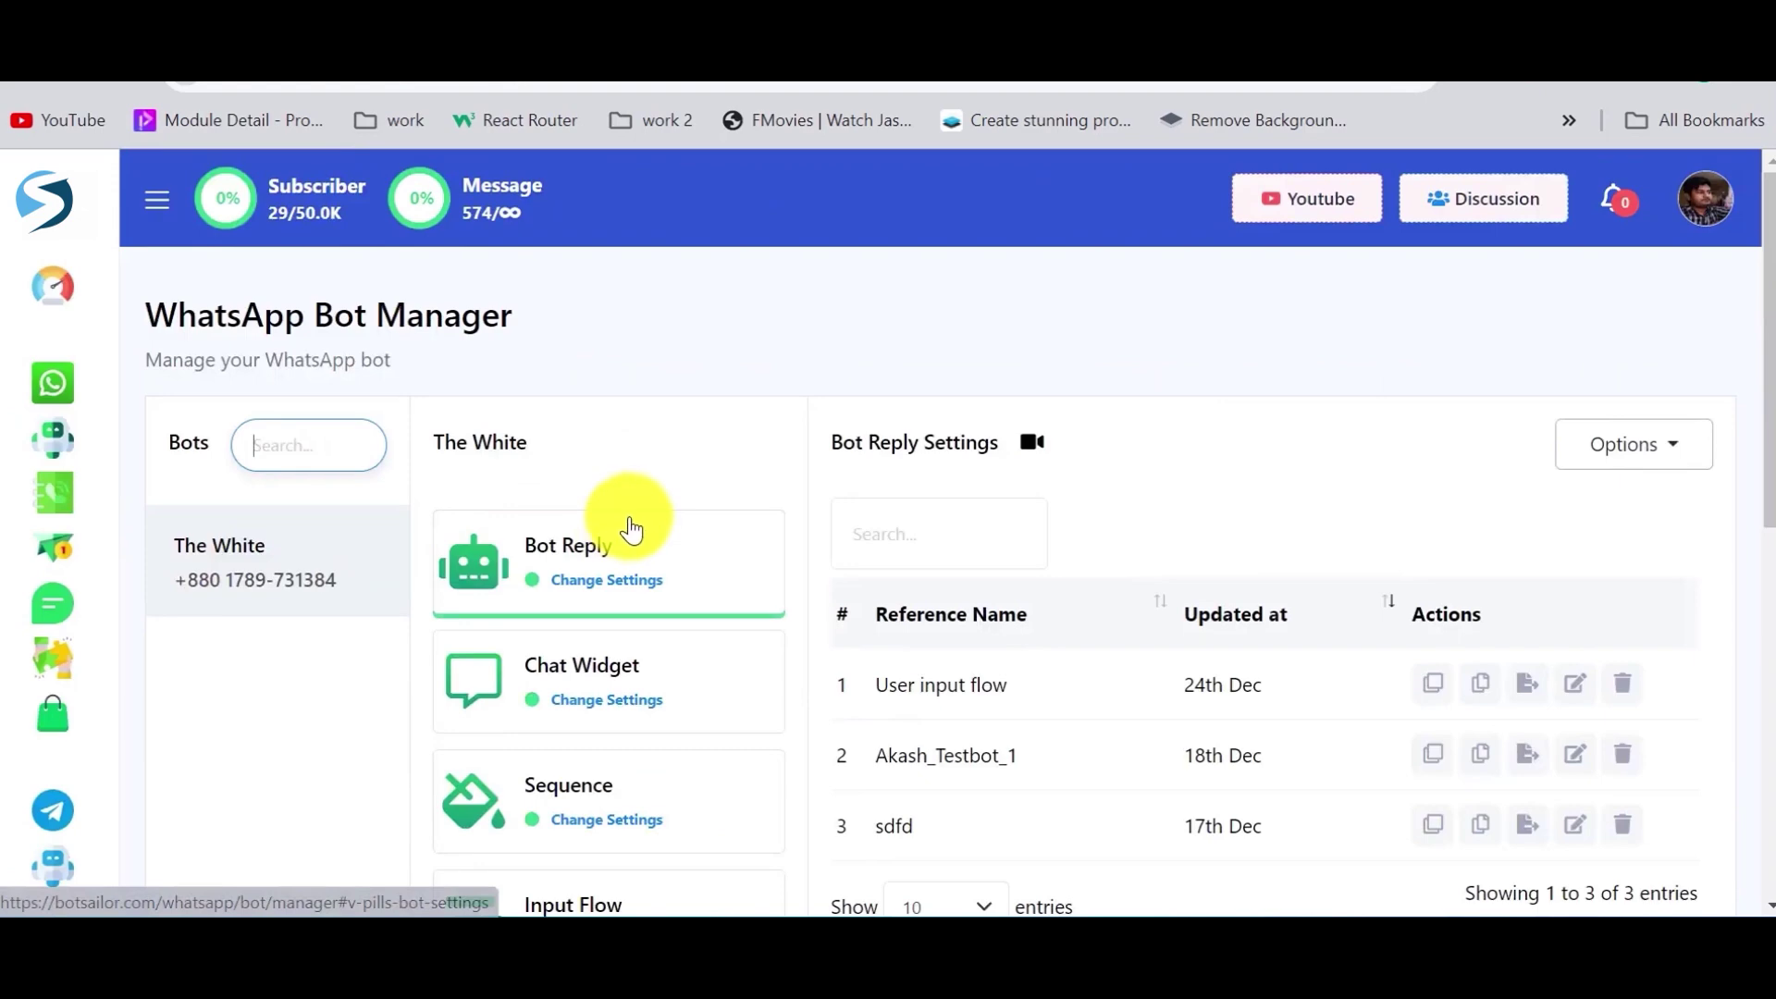
scroll(629, 525, "down", 7)
left_click(603, 593)
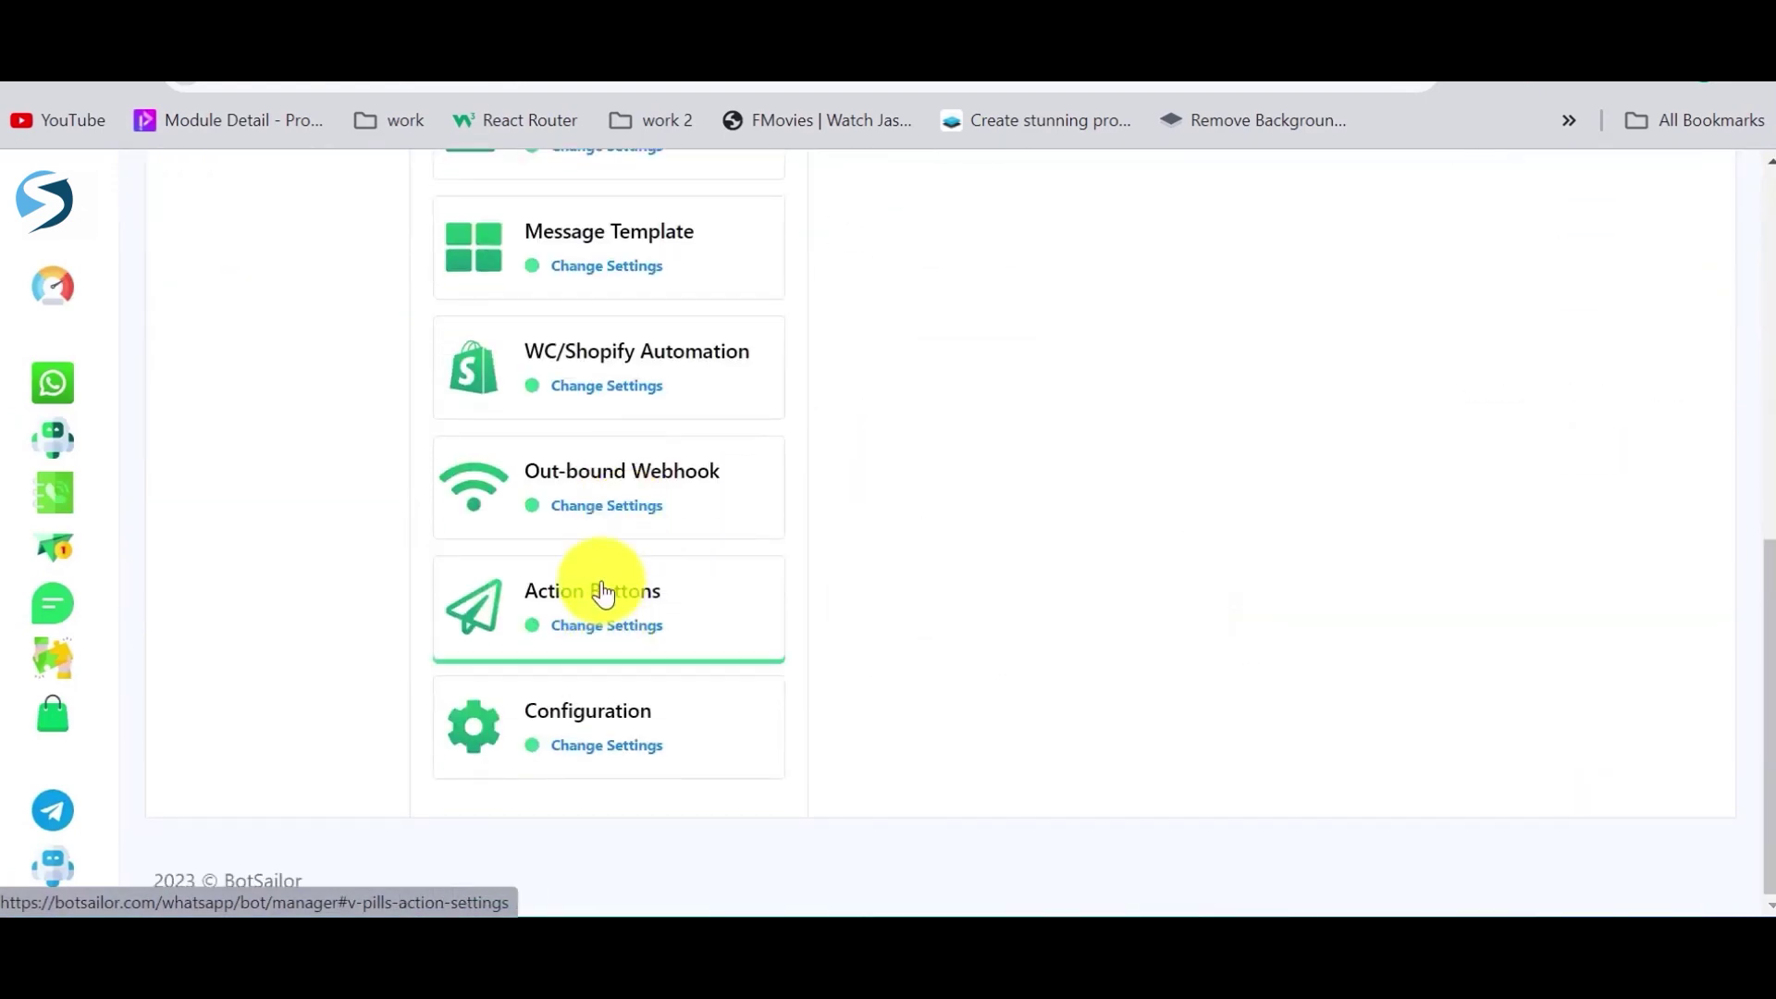
scroll(1101, 567, "up", 6)
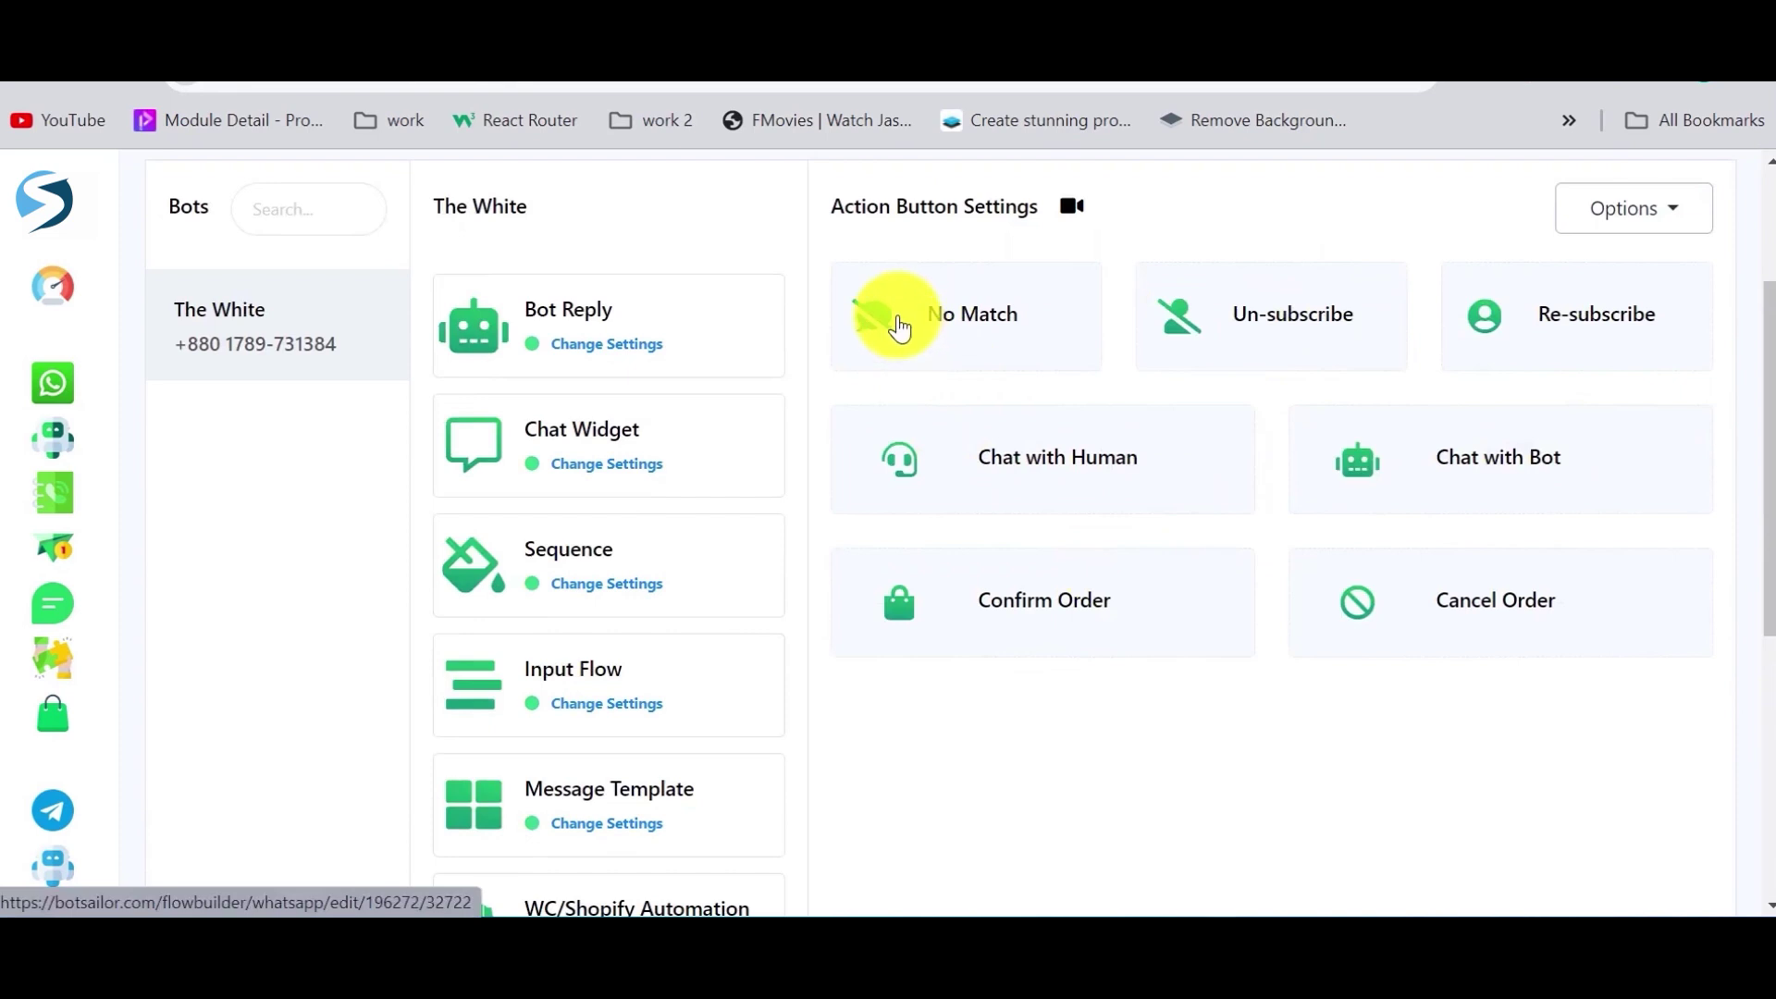
left_click(944, 316)
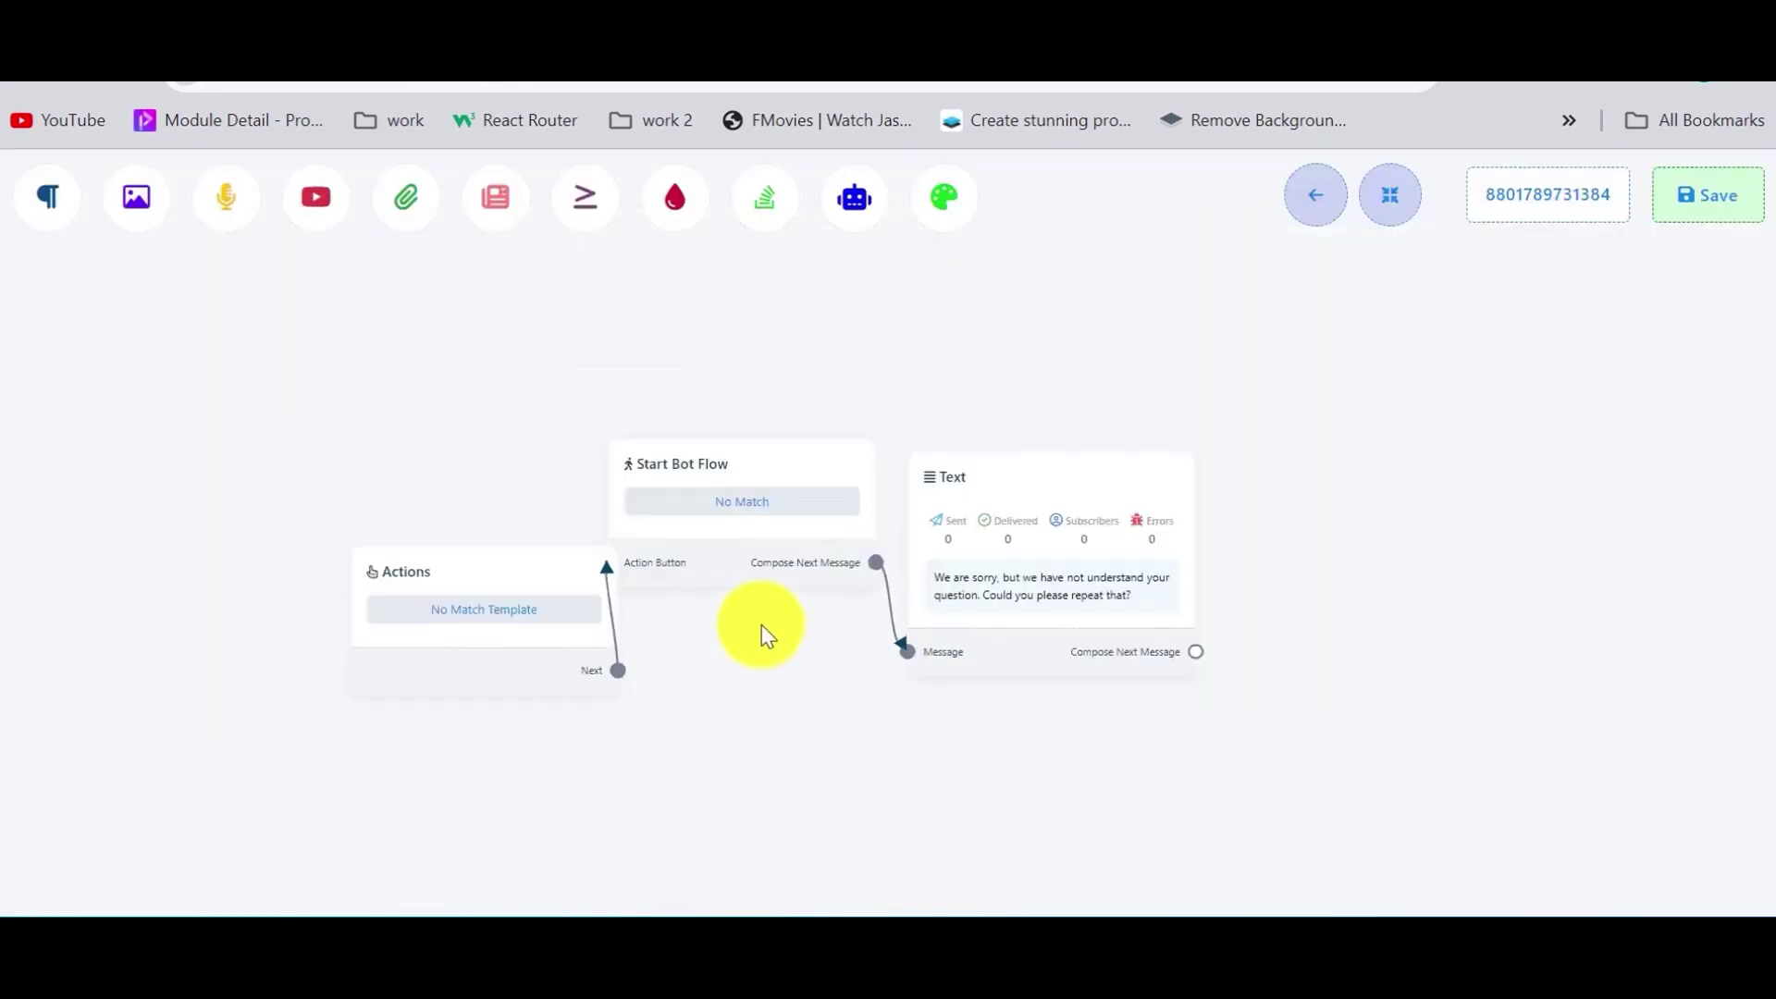
Rearrange the No Match flow so its Actions, Start Bot Flow and Text blocks are laid out automatically
scroll(762, 625, "up", 2)
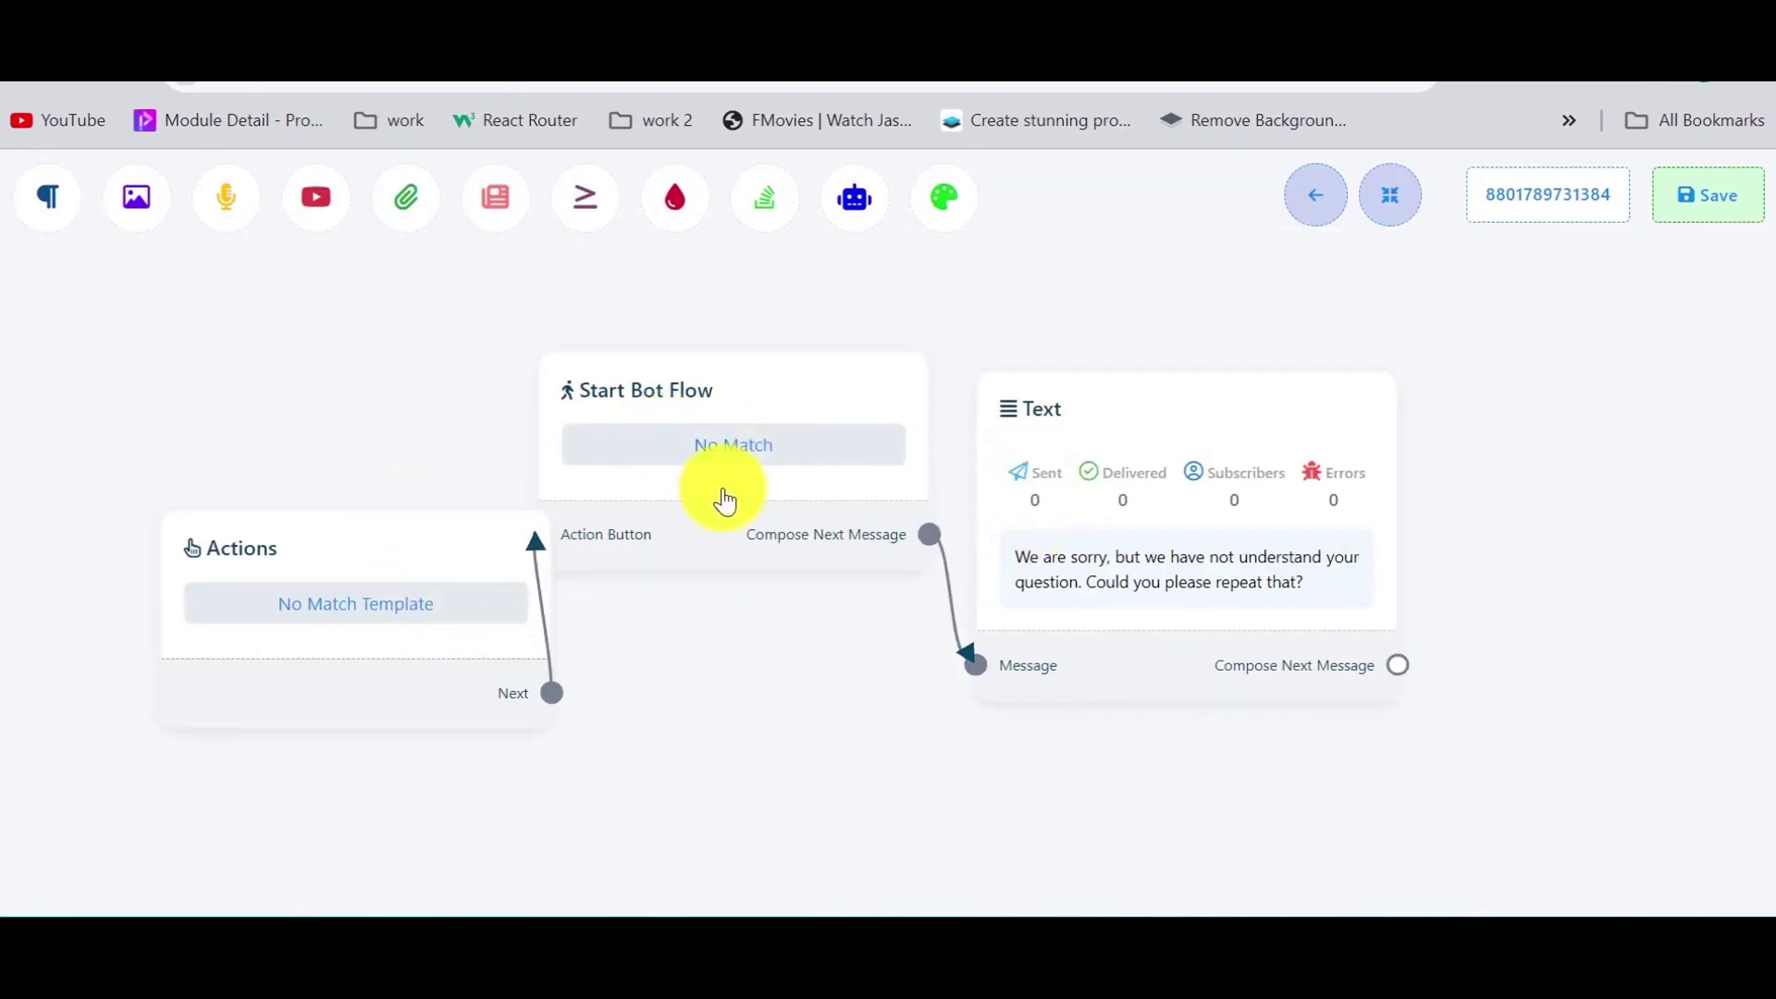
left_click(1388, 206)
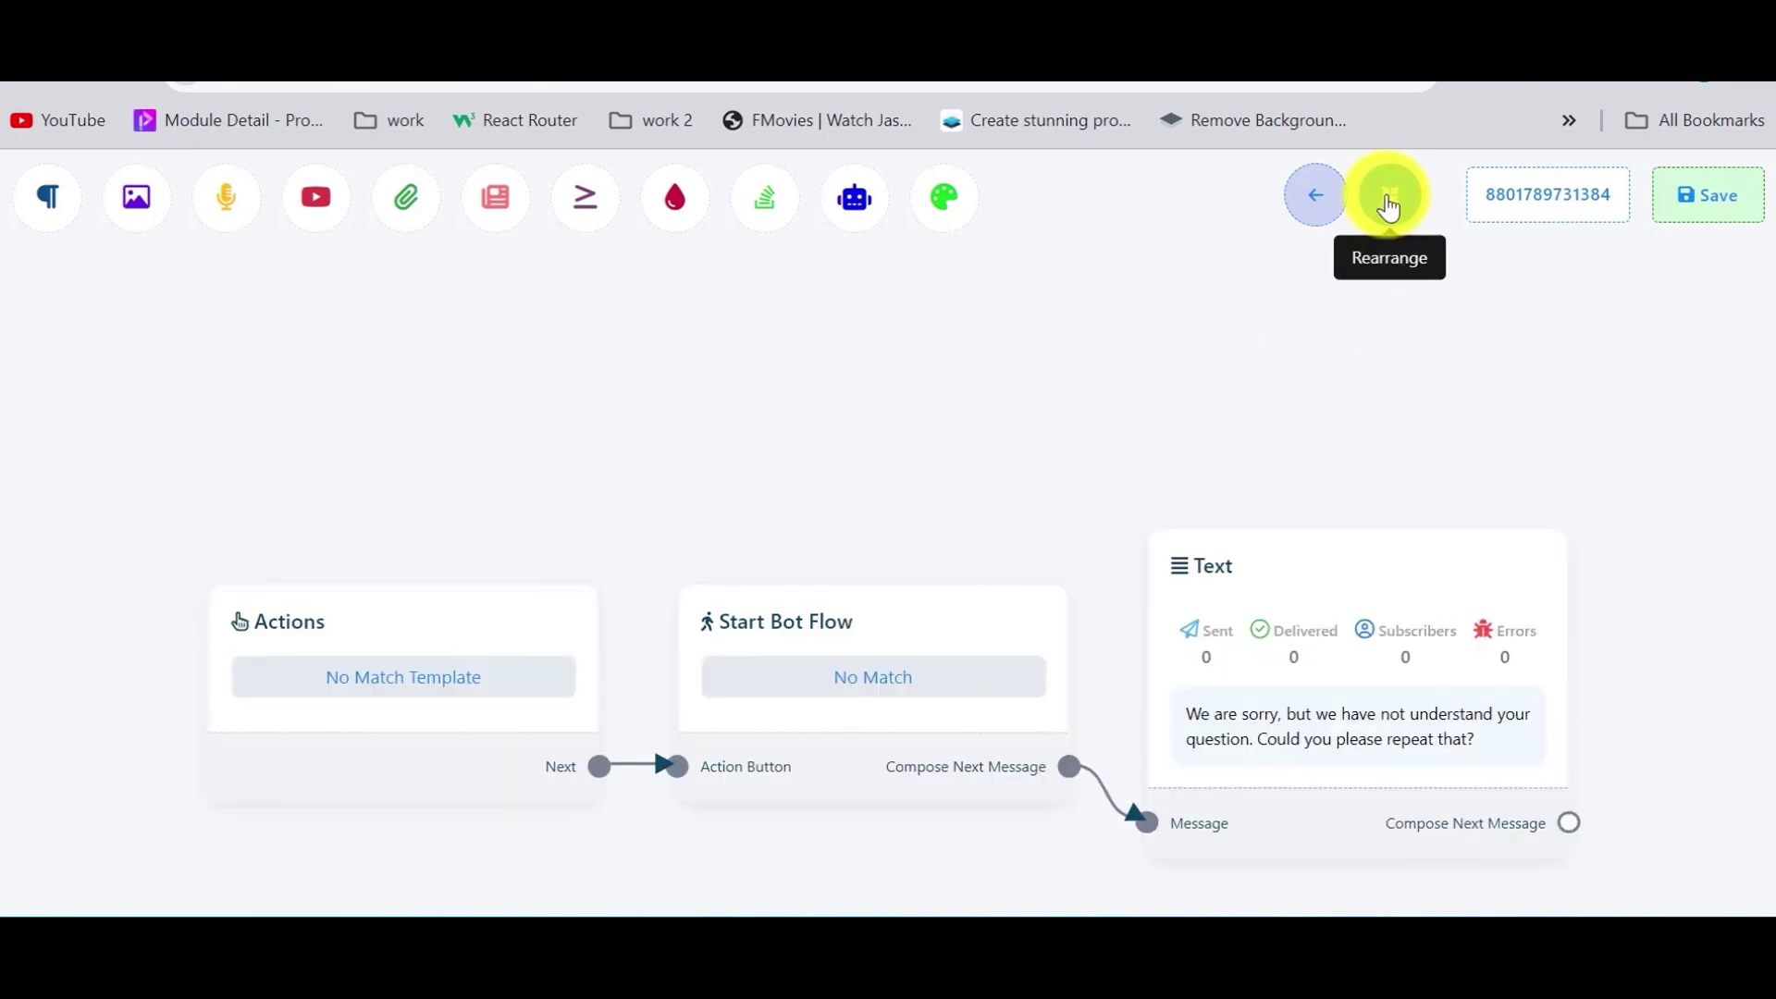
left_click_drag(1375, 397, 1359, 309)
scroll(1085, 481, "down", 2)
scroll(1085, 481, "up", 2)
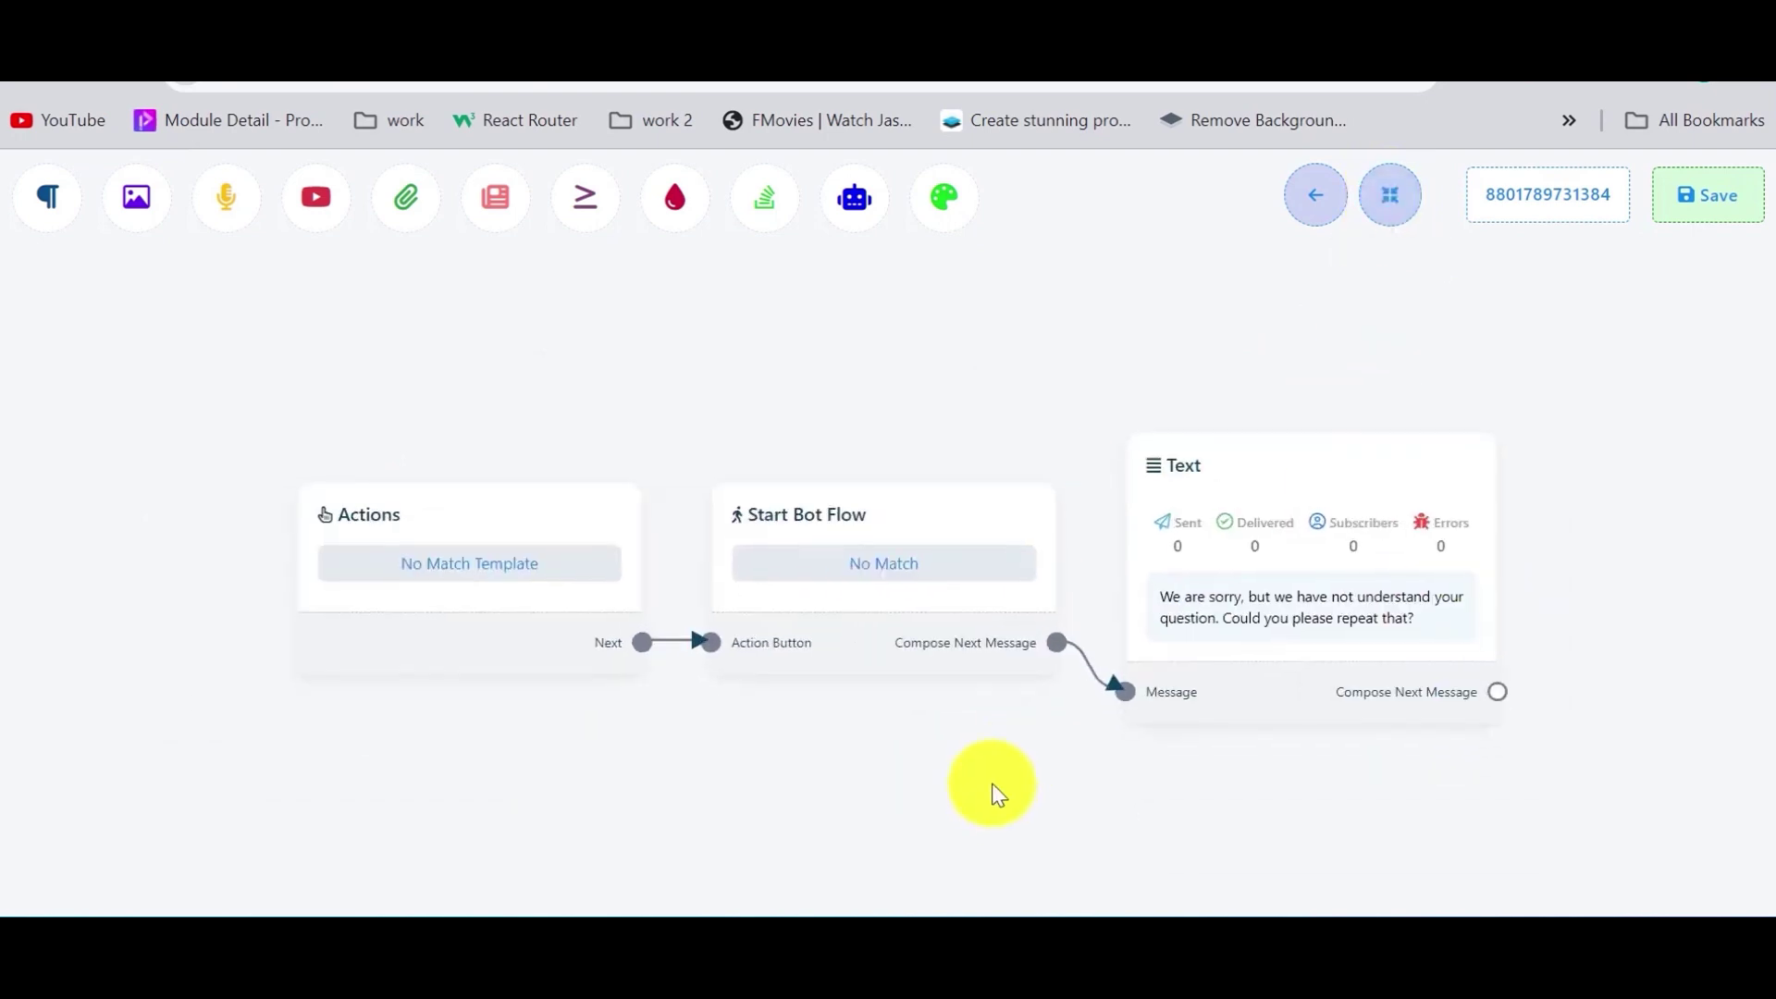
Open the Text block's configuration and read through its default reply message
double_click(1276, 476)
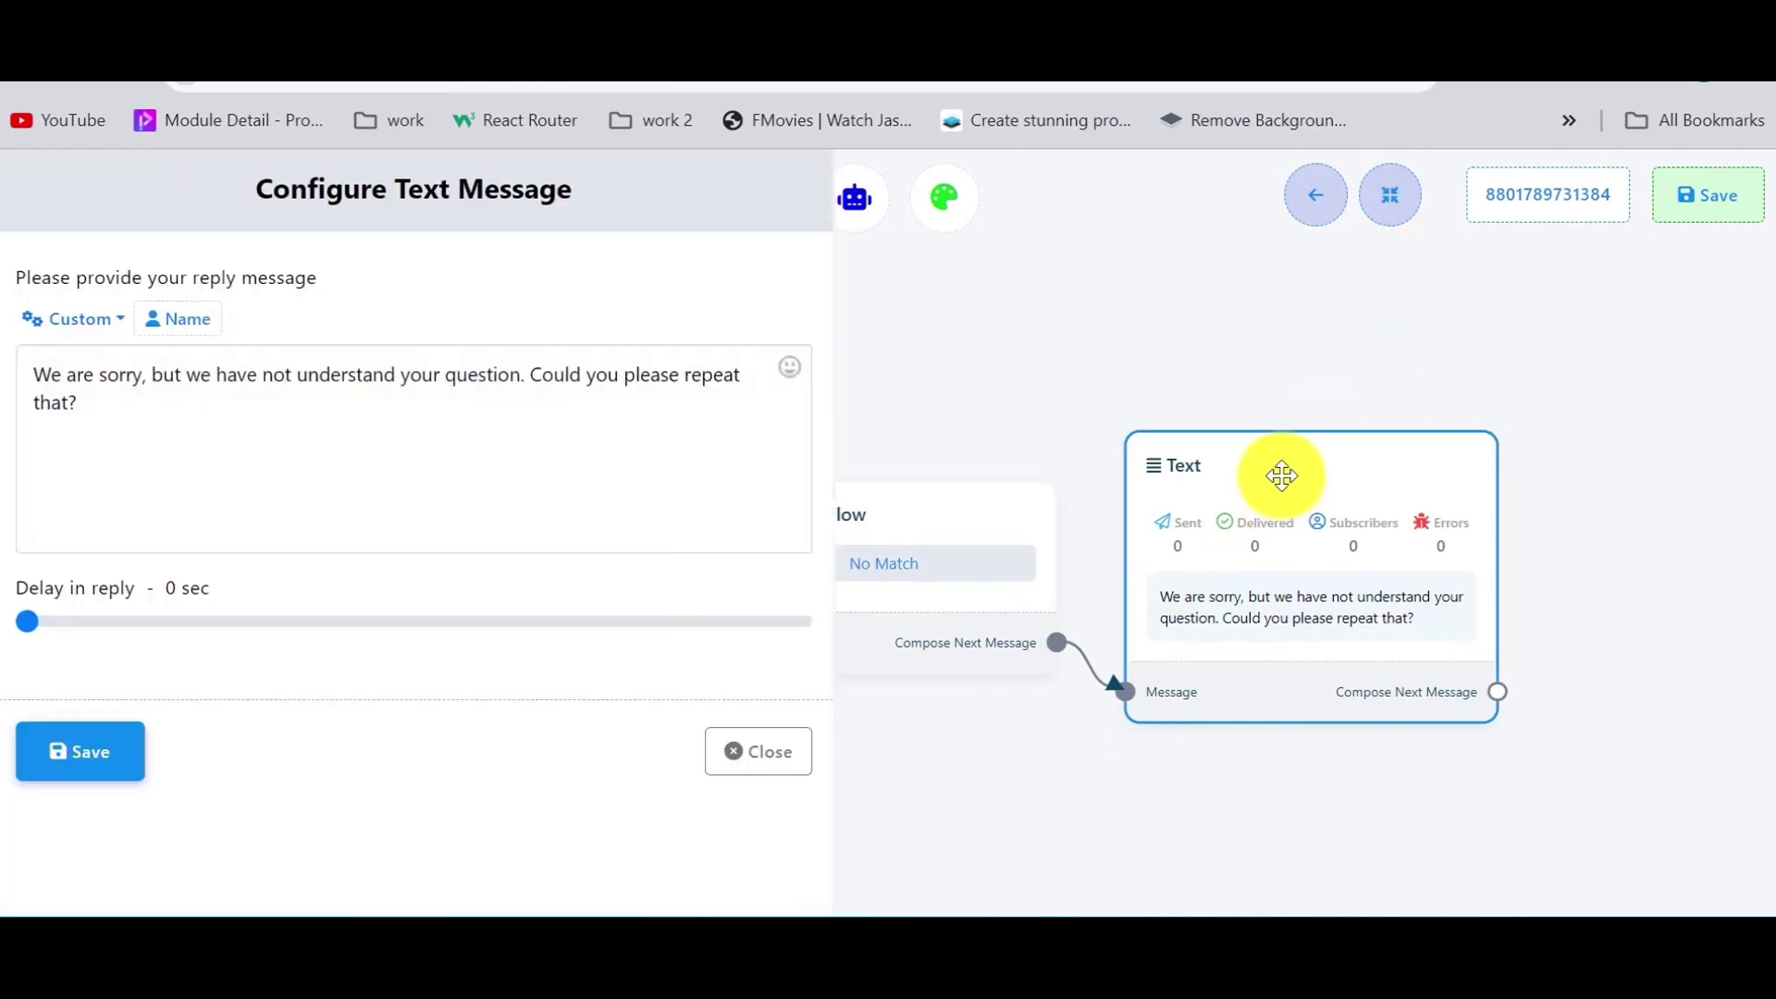
triple_click(40, 376)
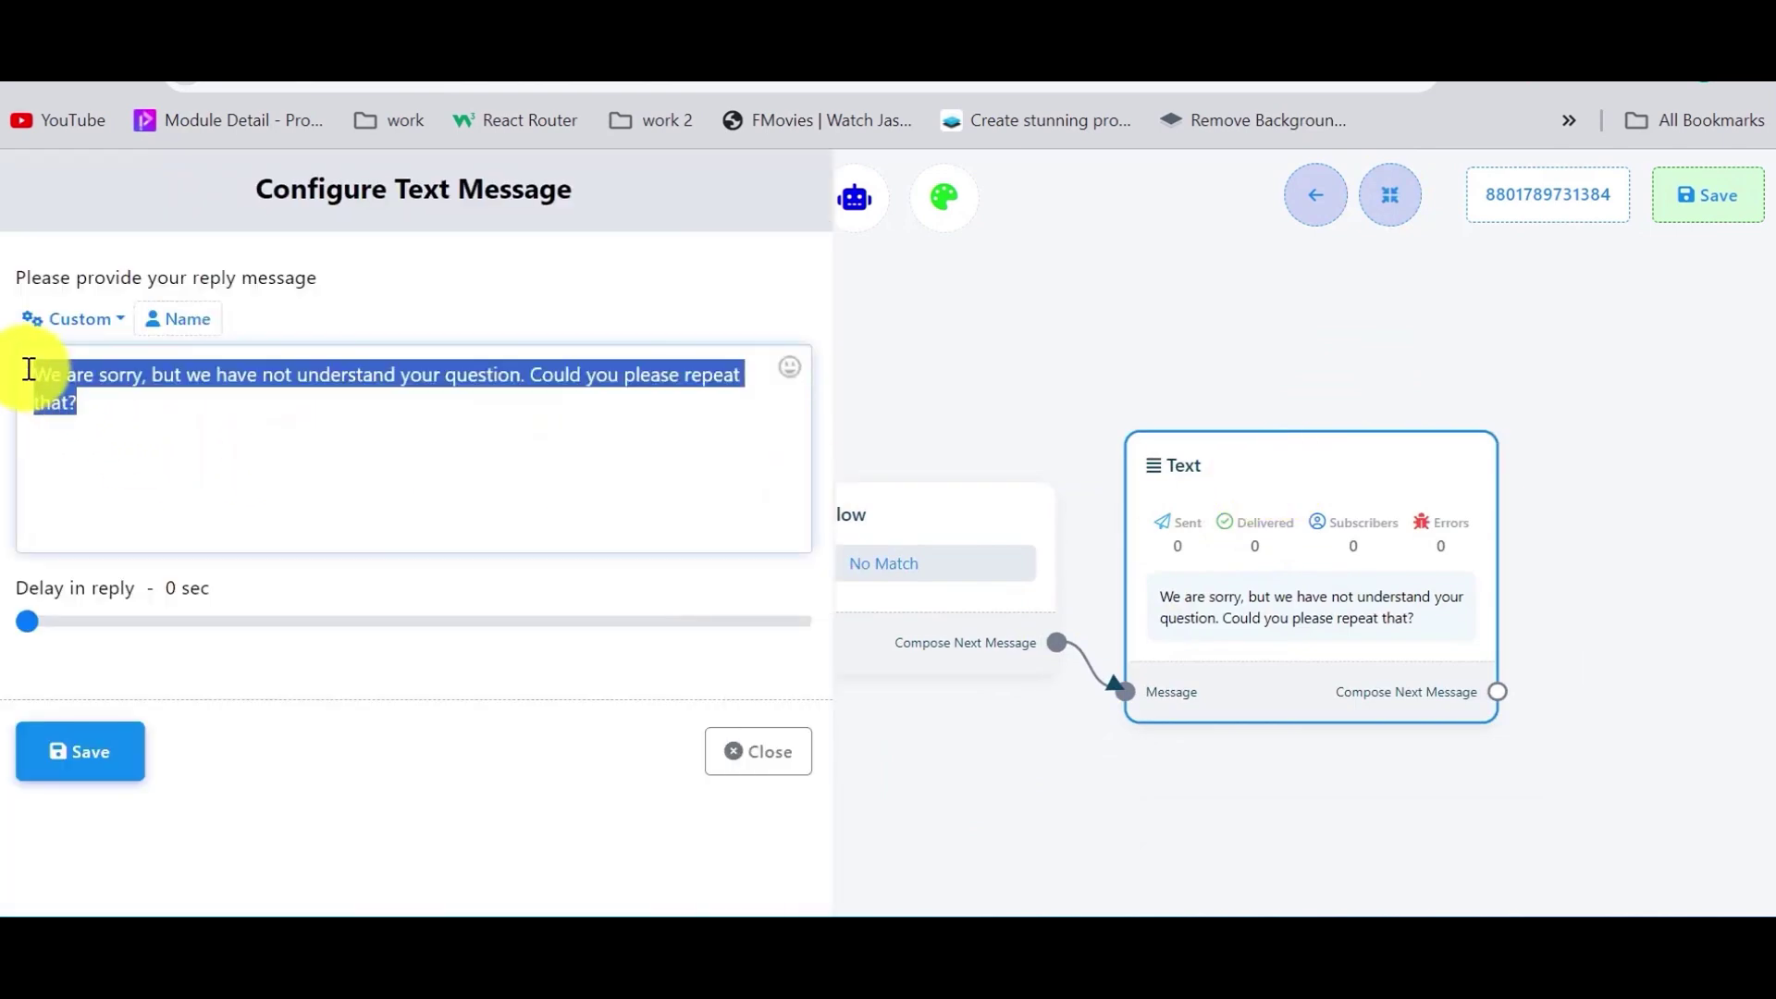
left_click(68, 388)
triple_click(39, 377)
left_click(83, 392)
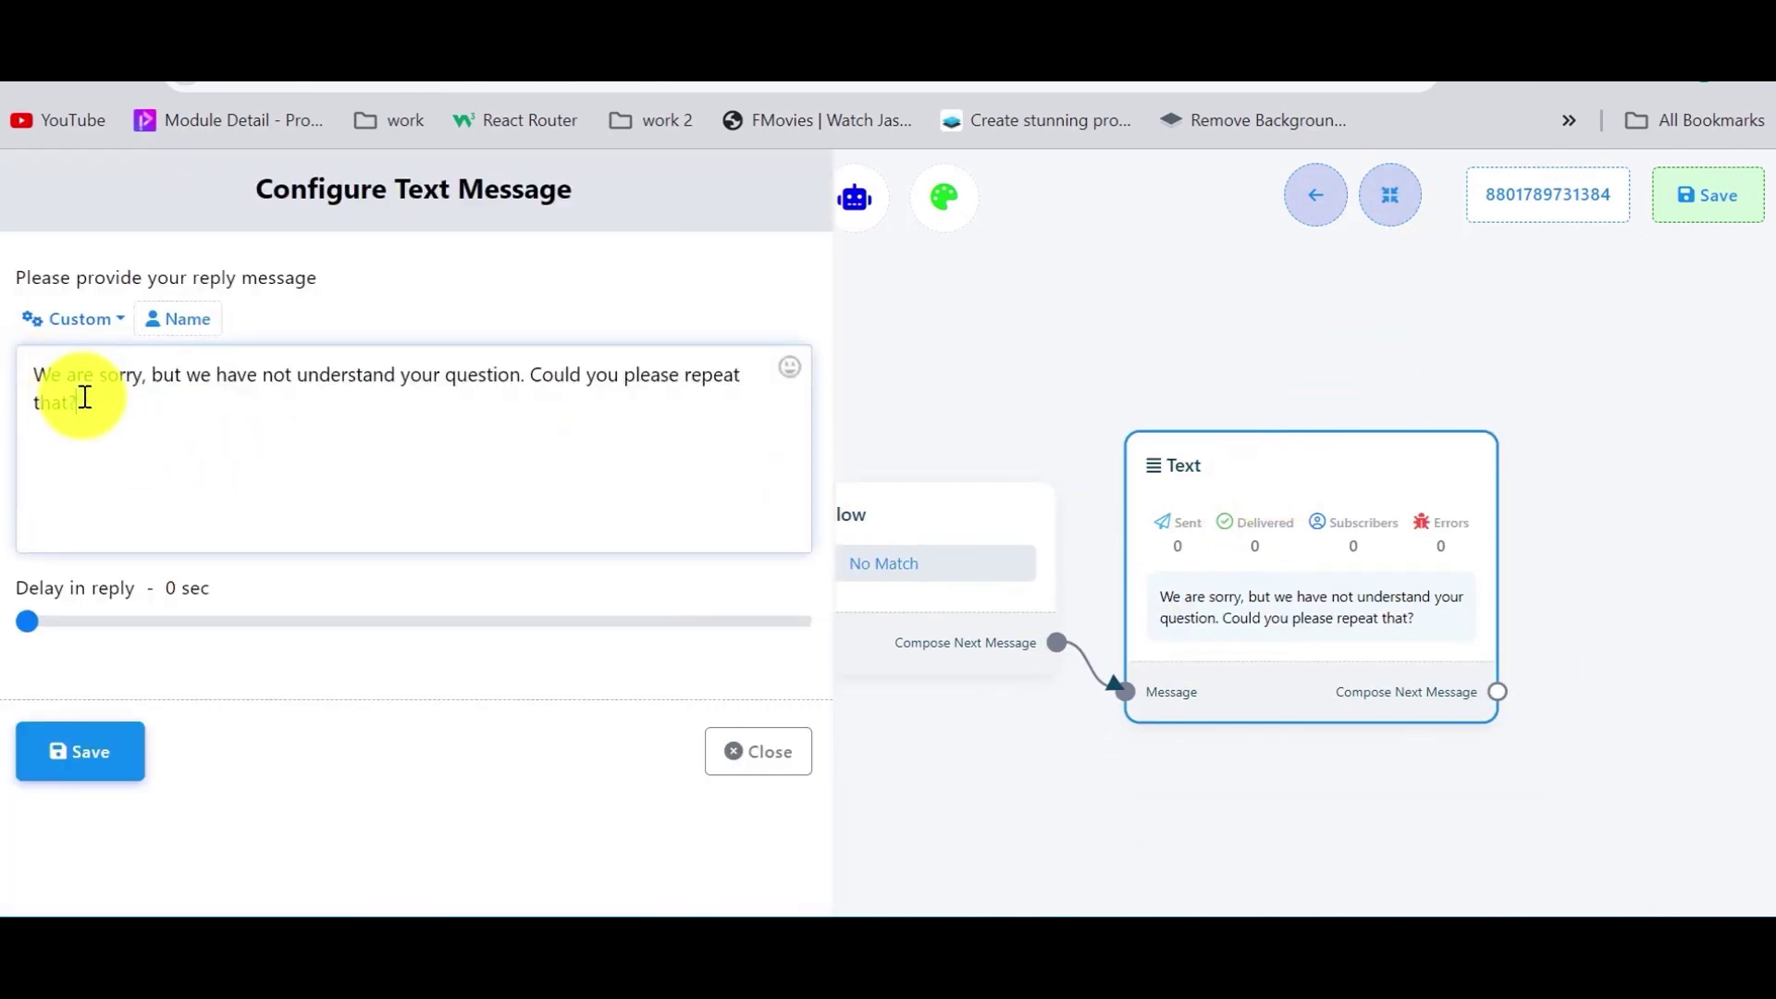
triple_click(40, 378)
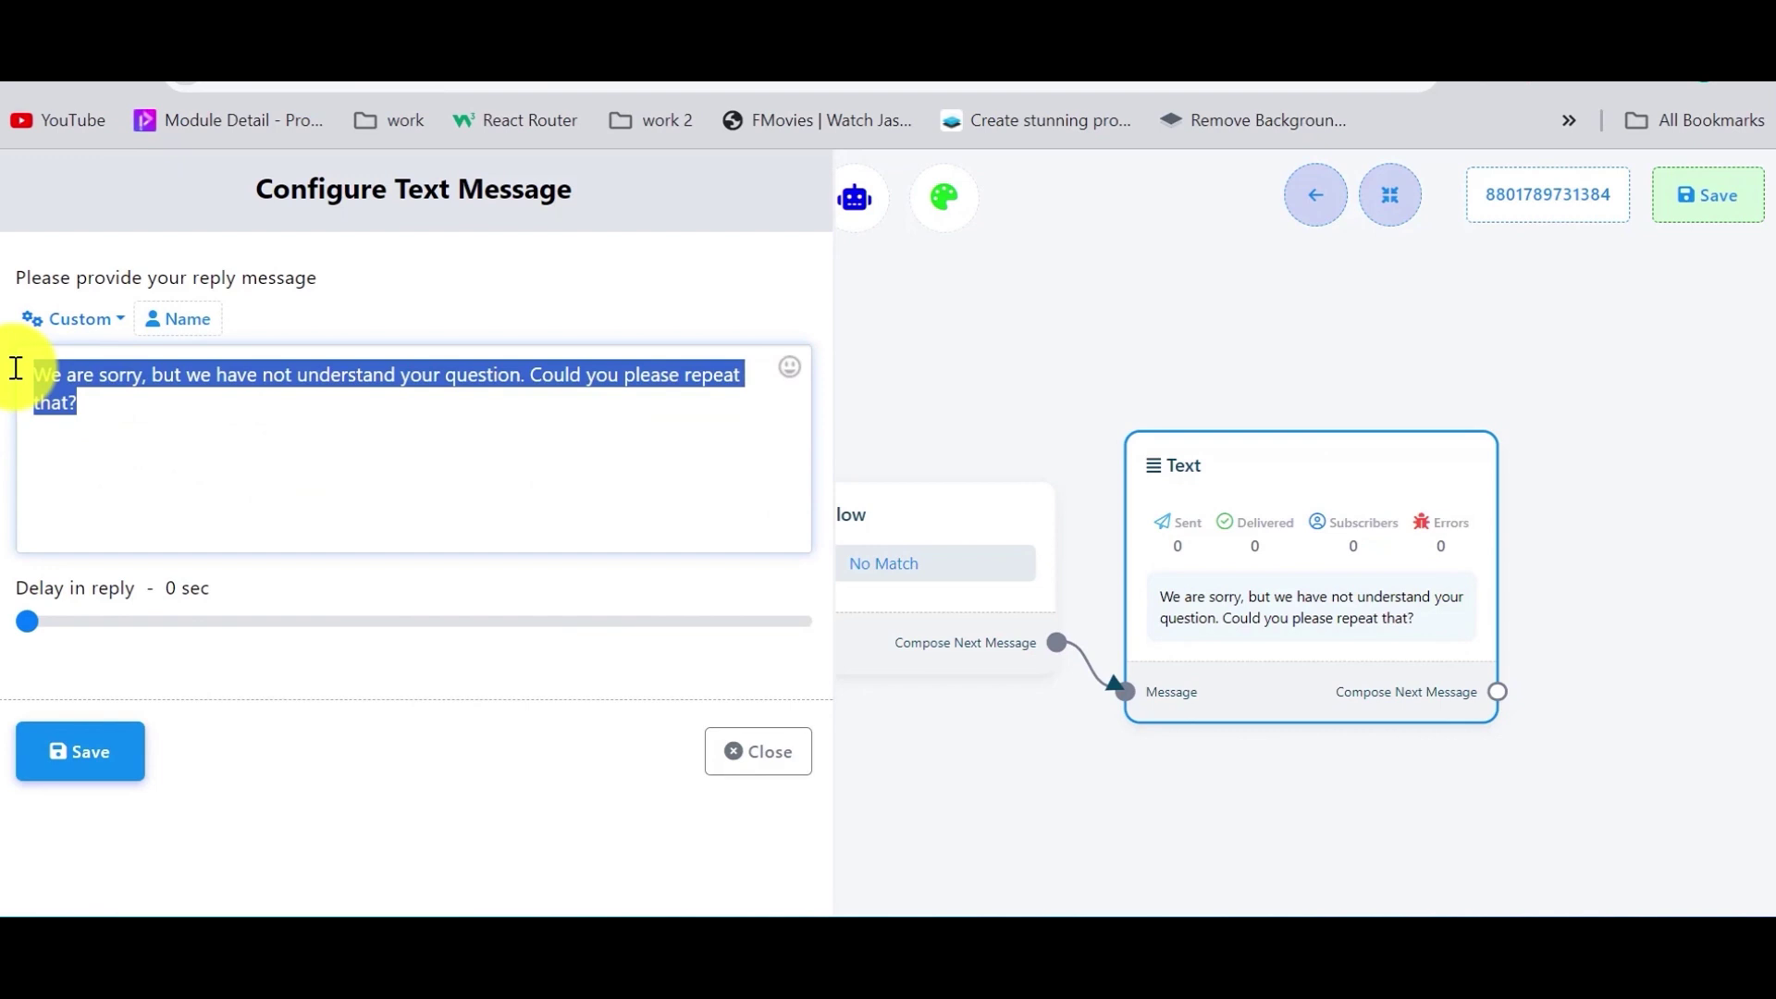
left_click(92, 422)
triple_click(87, 377)
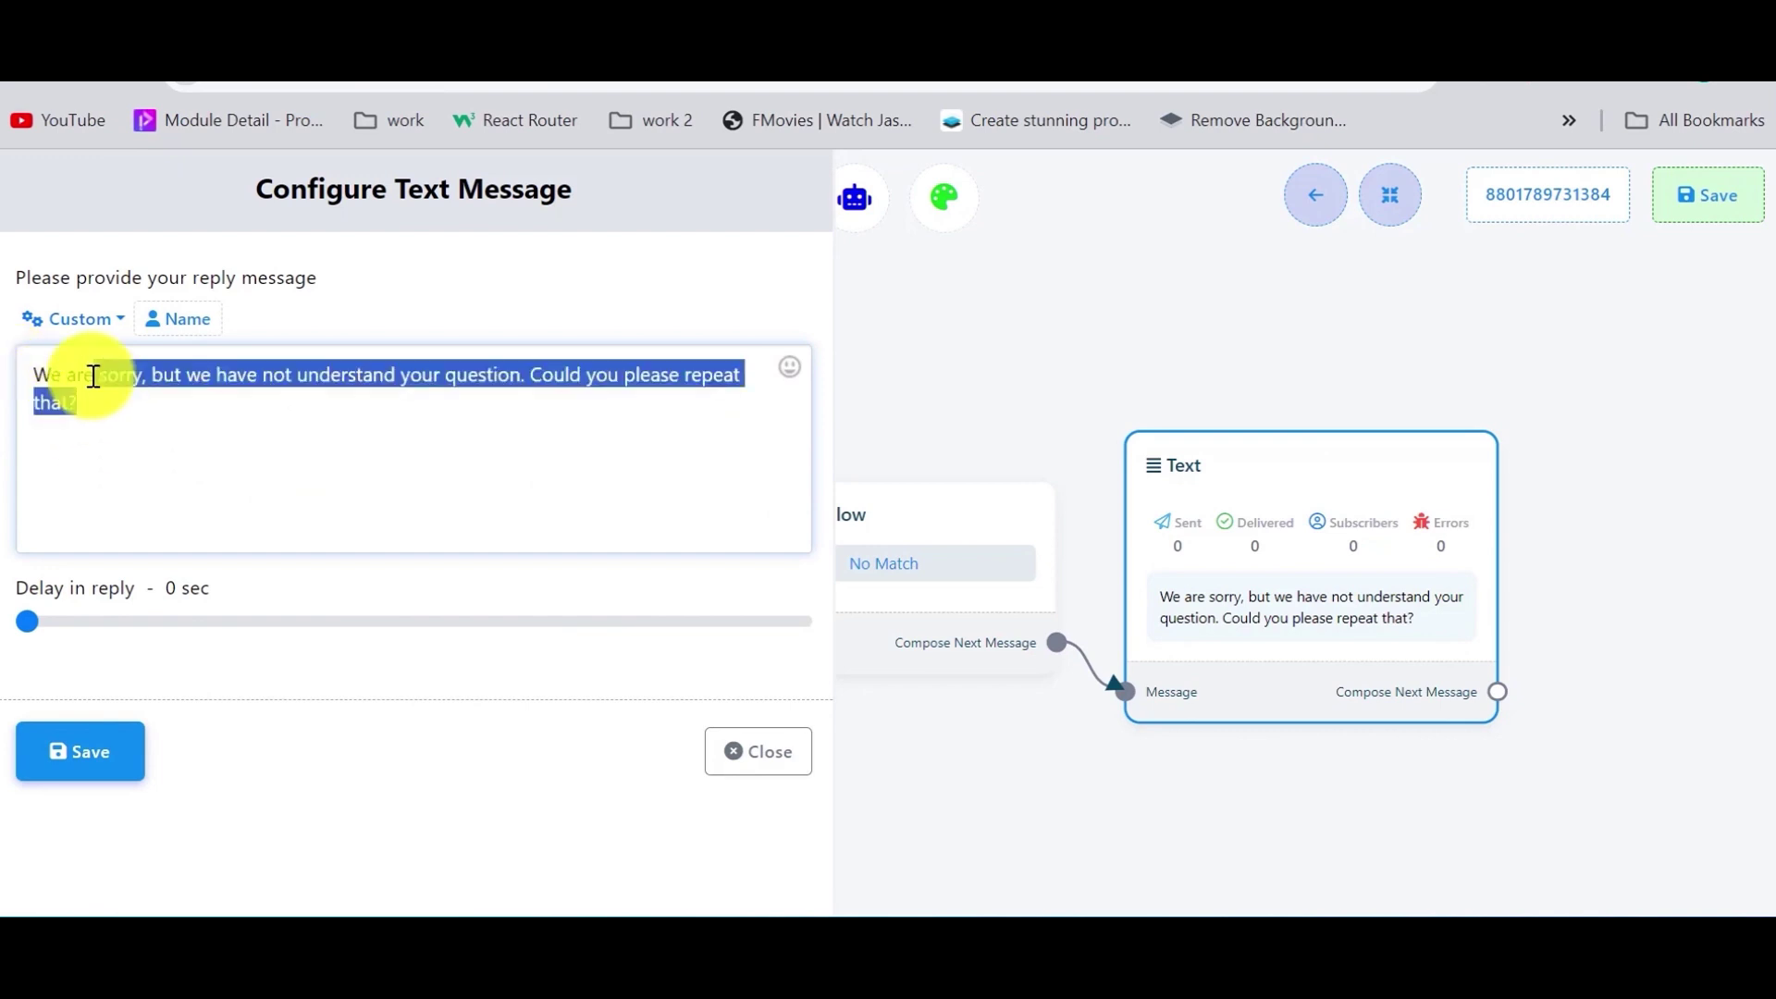
left_click(84, 407)
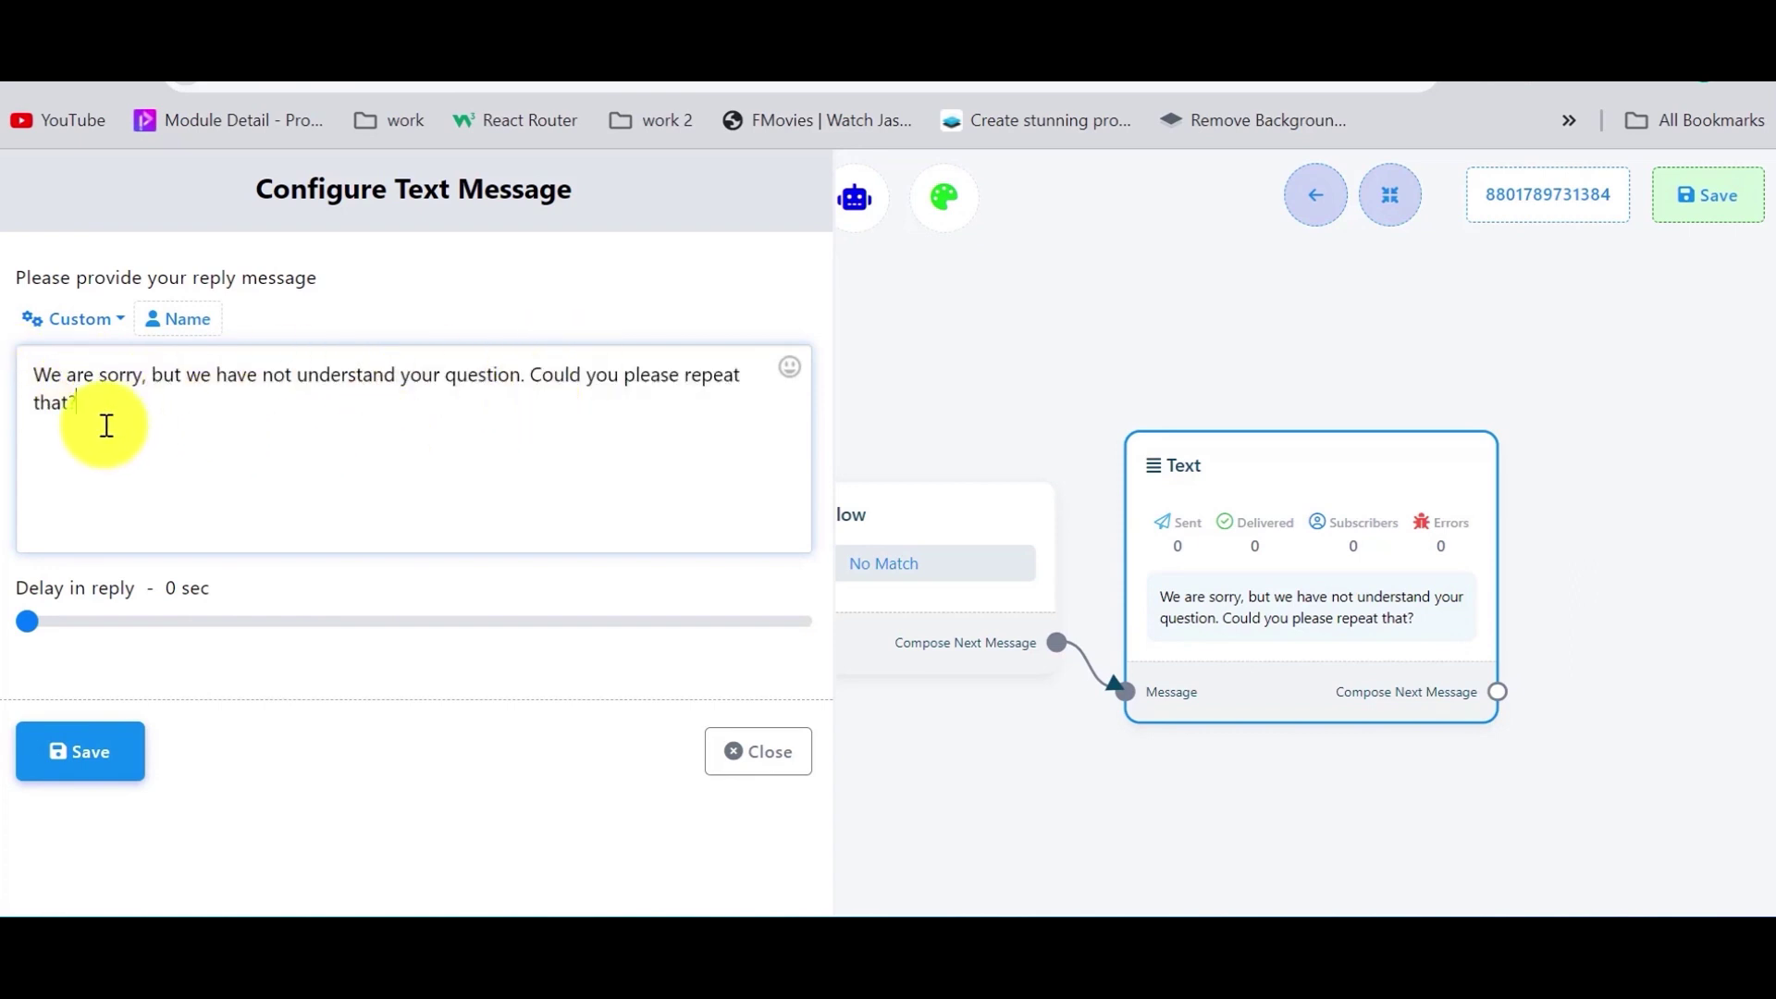
triple_click(20, 377)
left_click(67, 404)
triple_click(31, 376)
left_click(31, 376)
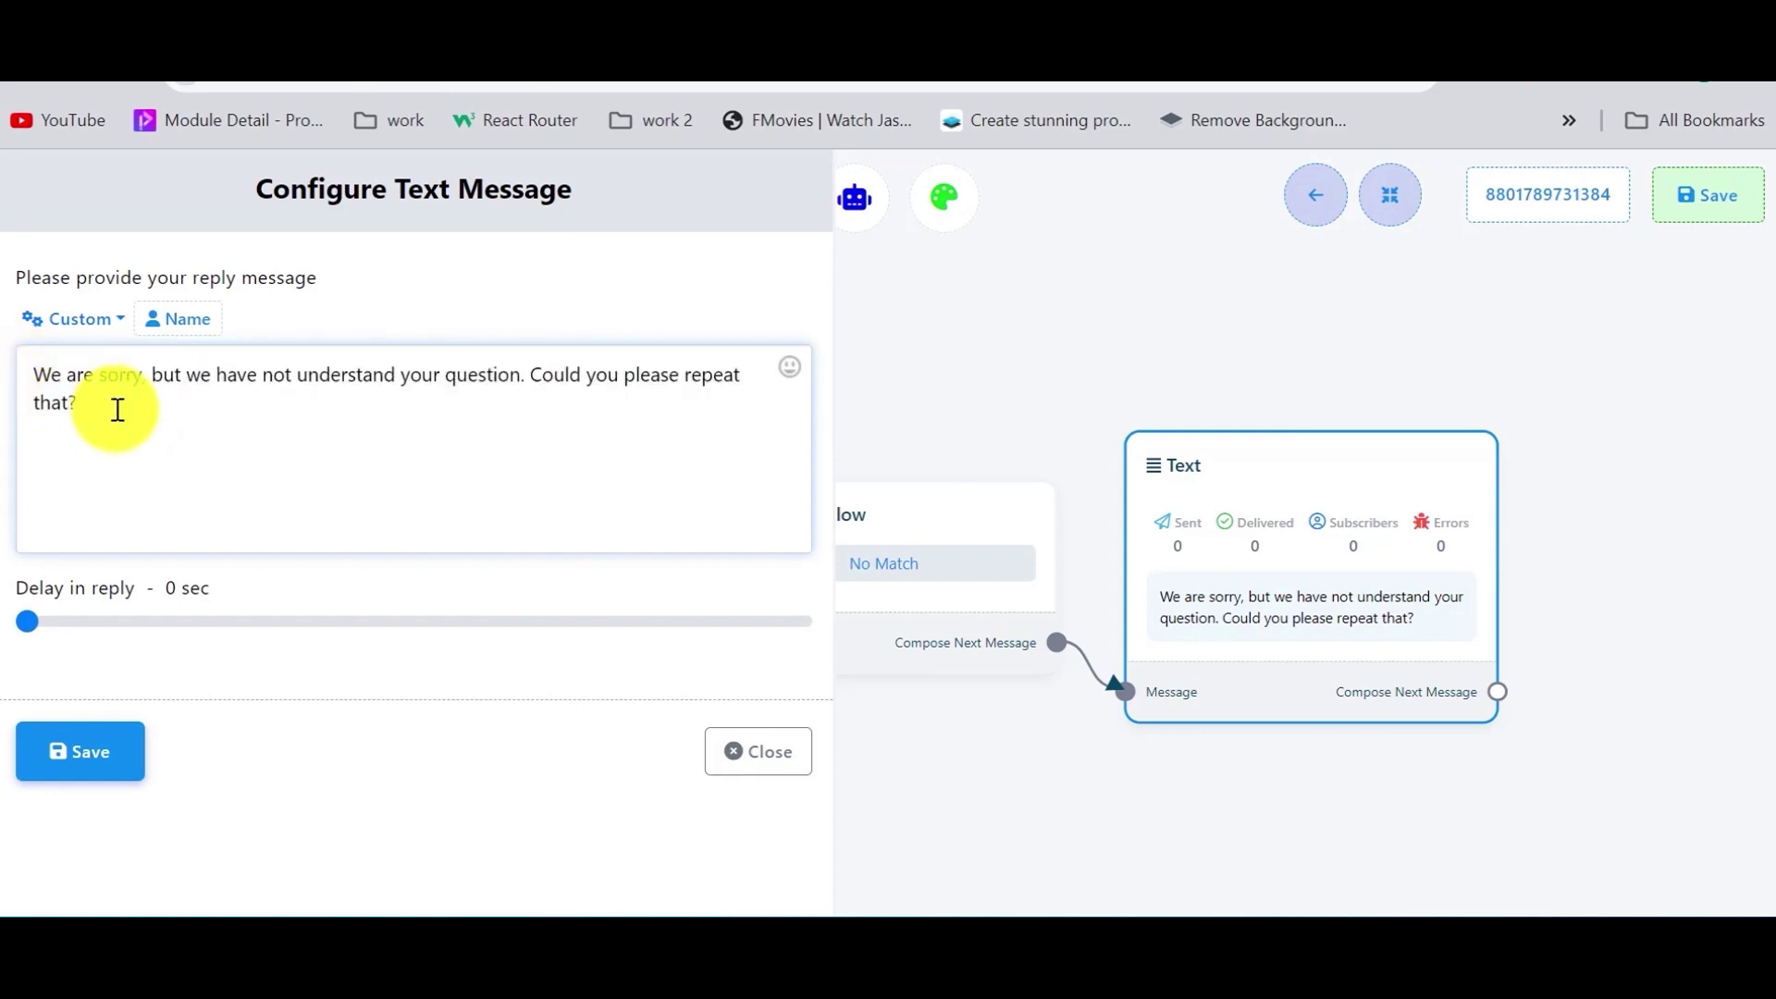
triple_click(42, 372)
left_click(106, 410)
triple_click(56, 368)
left_click(87, 408)
triple_click(19, 369)
left_click(117, 420)
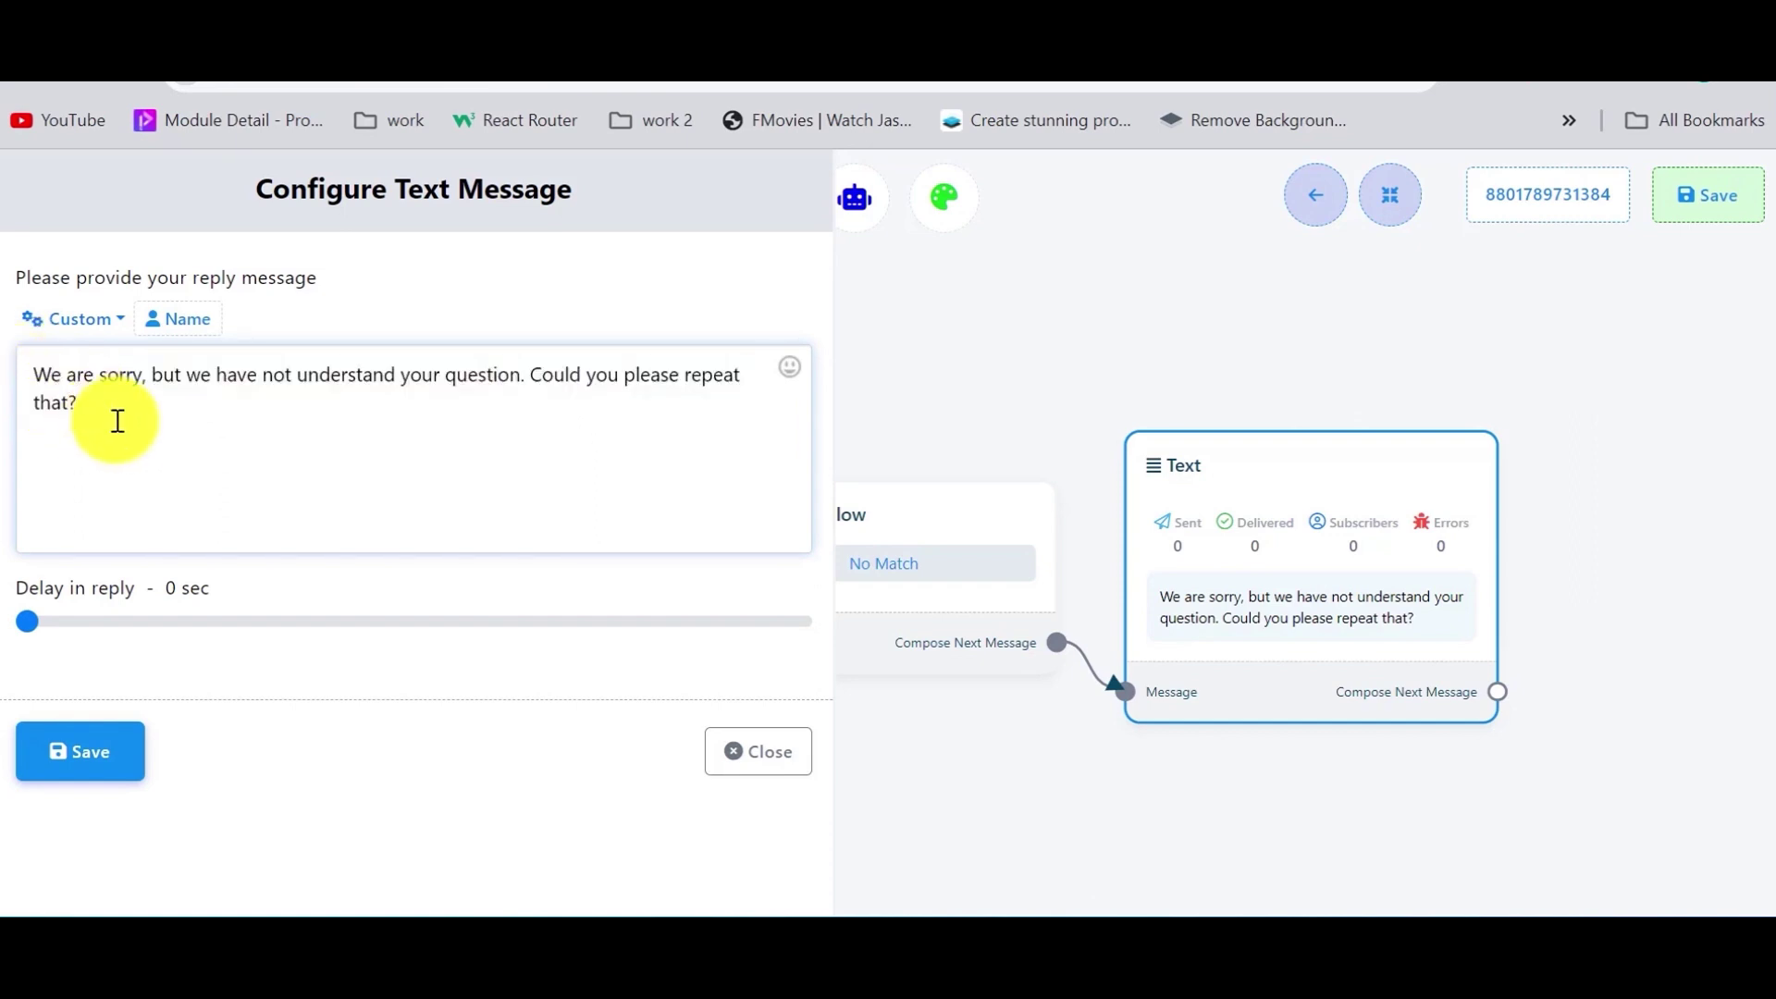
Reposition the Text and Start Bot Flow blocks on the canvas and check the Text block's available actions
left_click(873, 402)
scroll(874, 402, "down", 2)
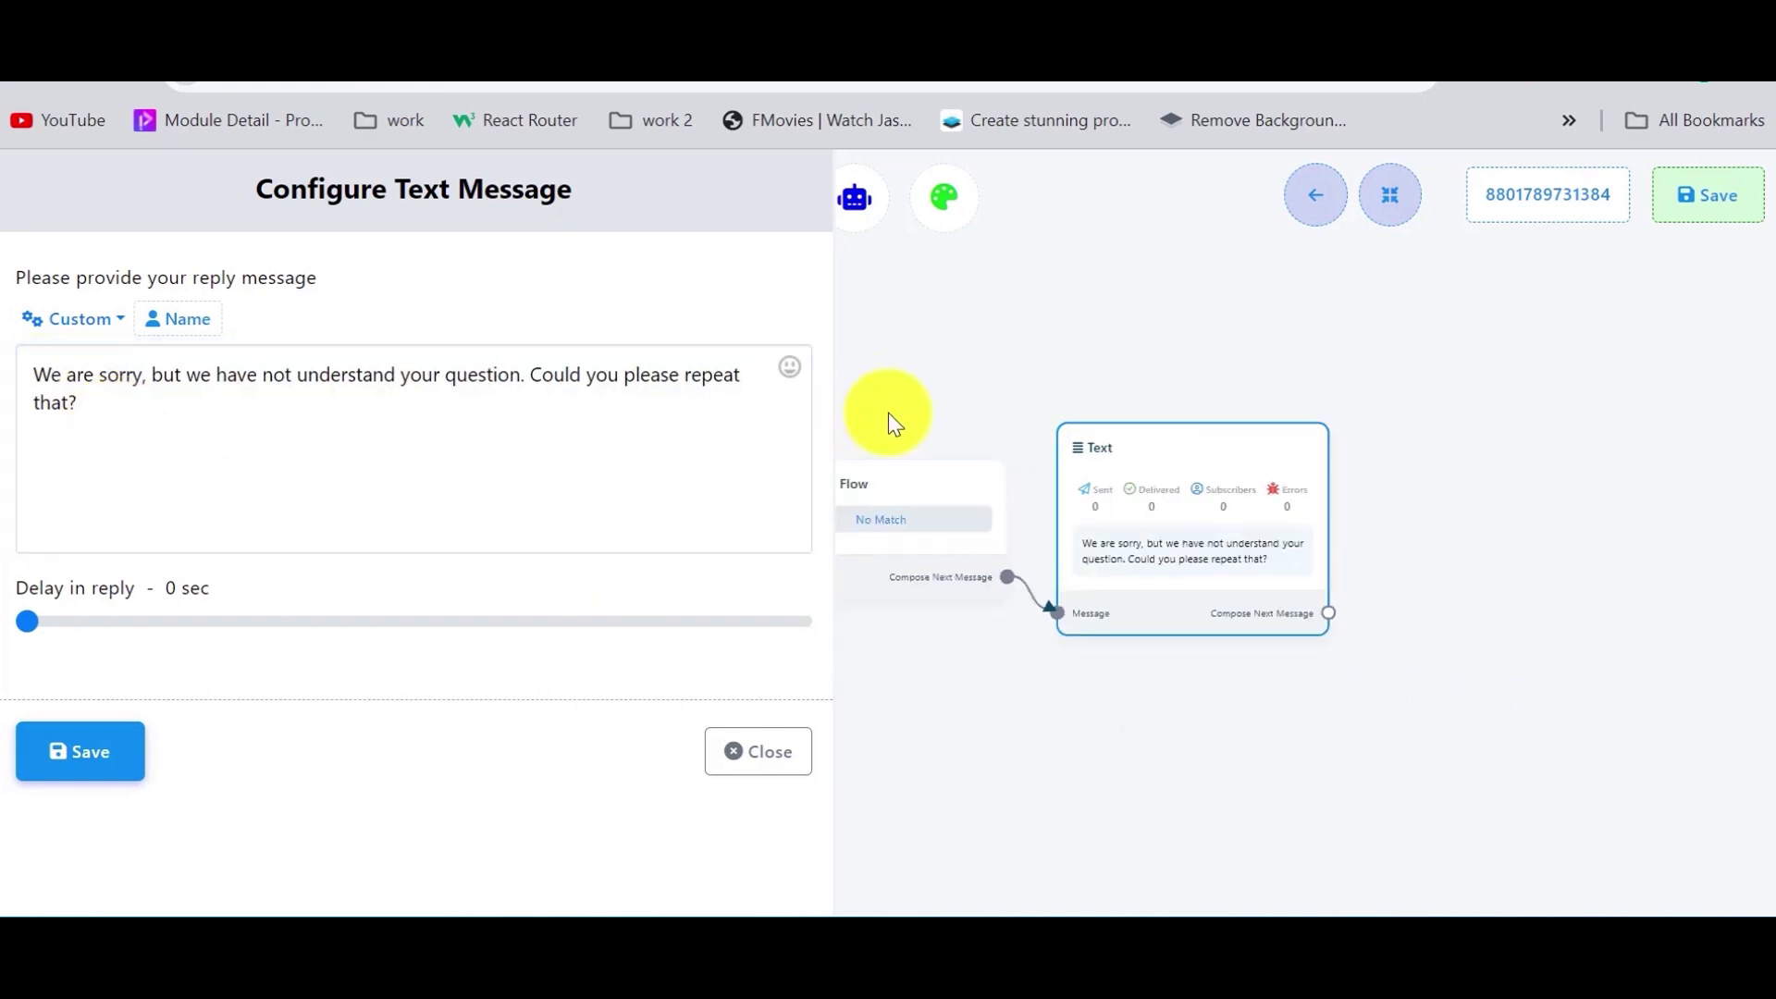
scroll(1162, 484, "up", 2)
left_click_drag(1149, 484, 1249, 485)
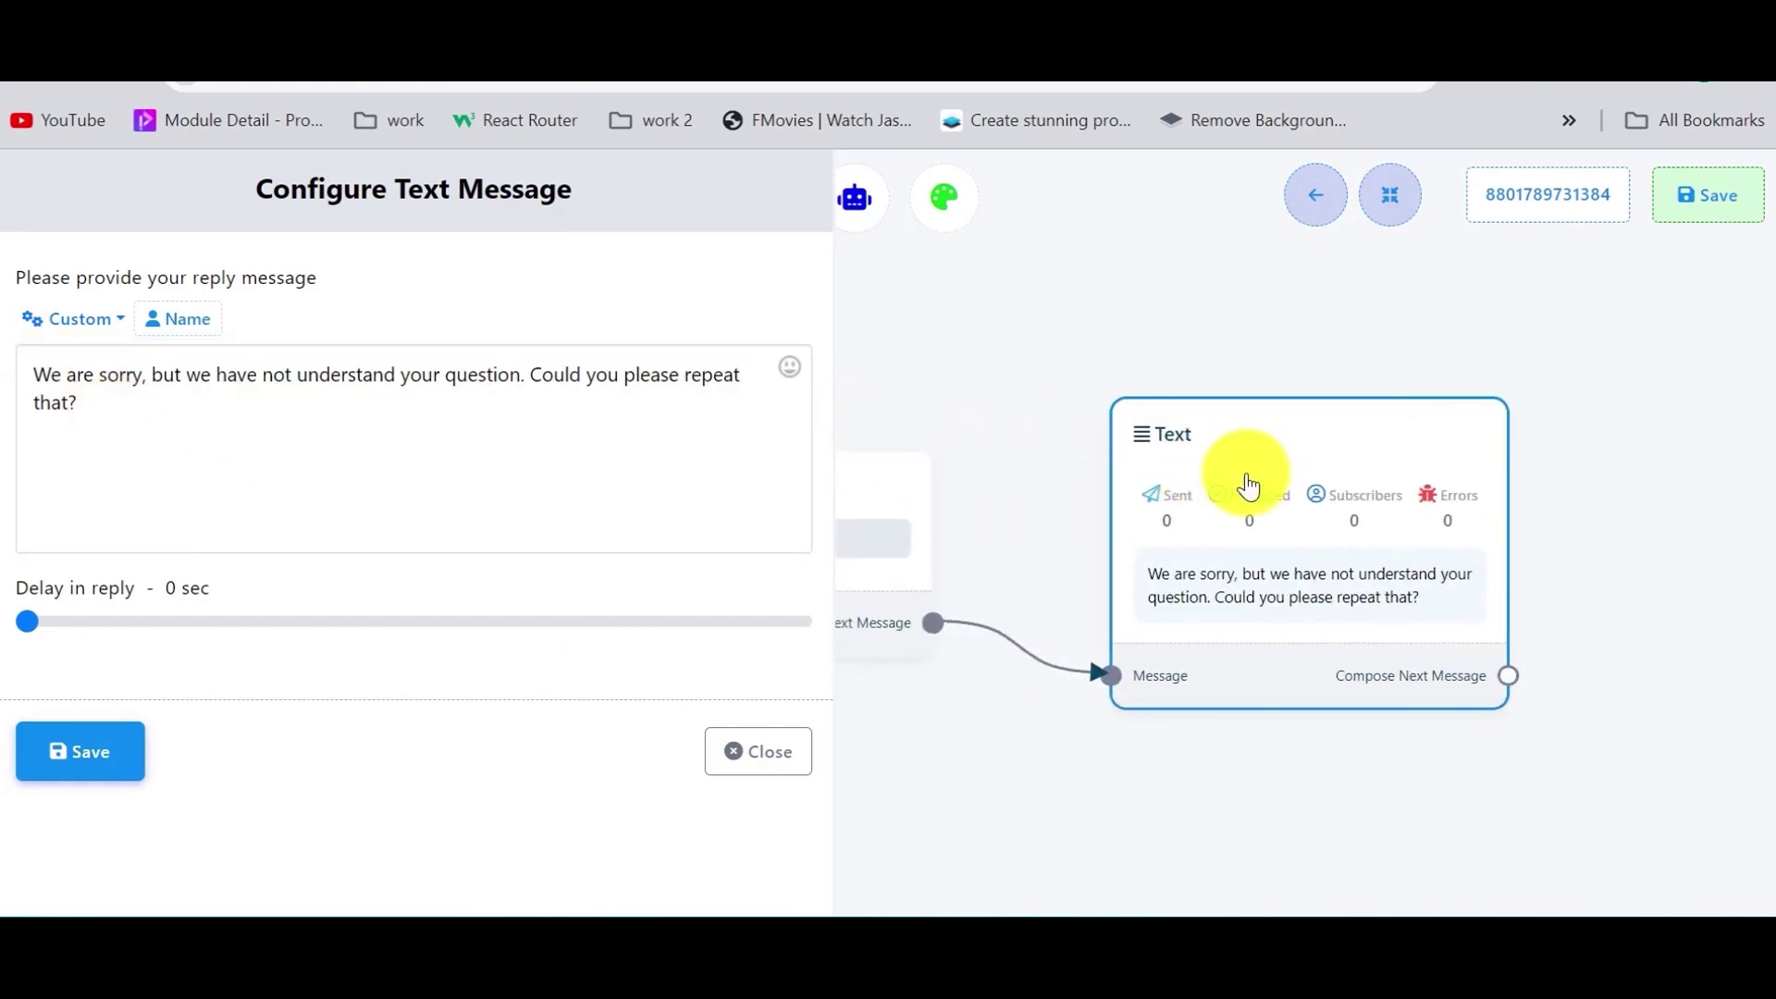
left_click_drag(868, 515, 971, 495)
left_click_drag(1230, 435, 1288, 450)
right_click(1289, 450)
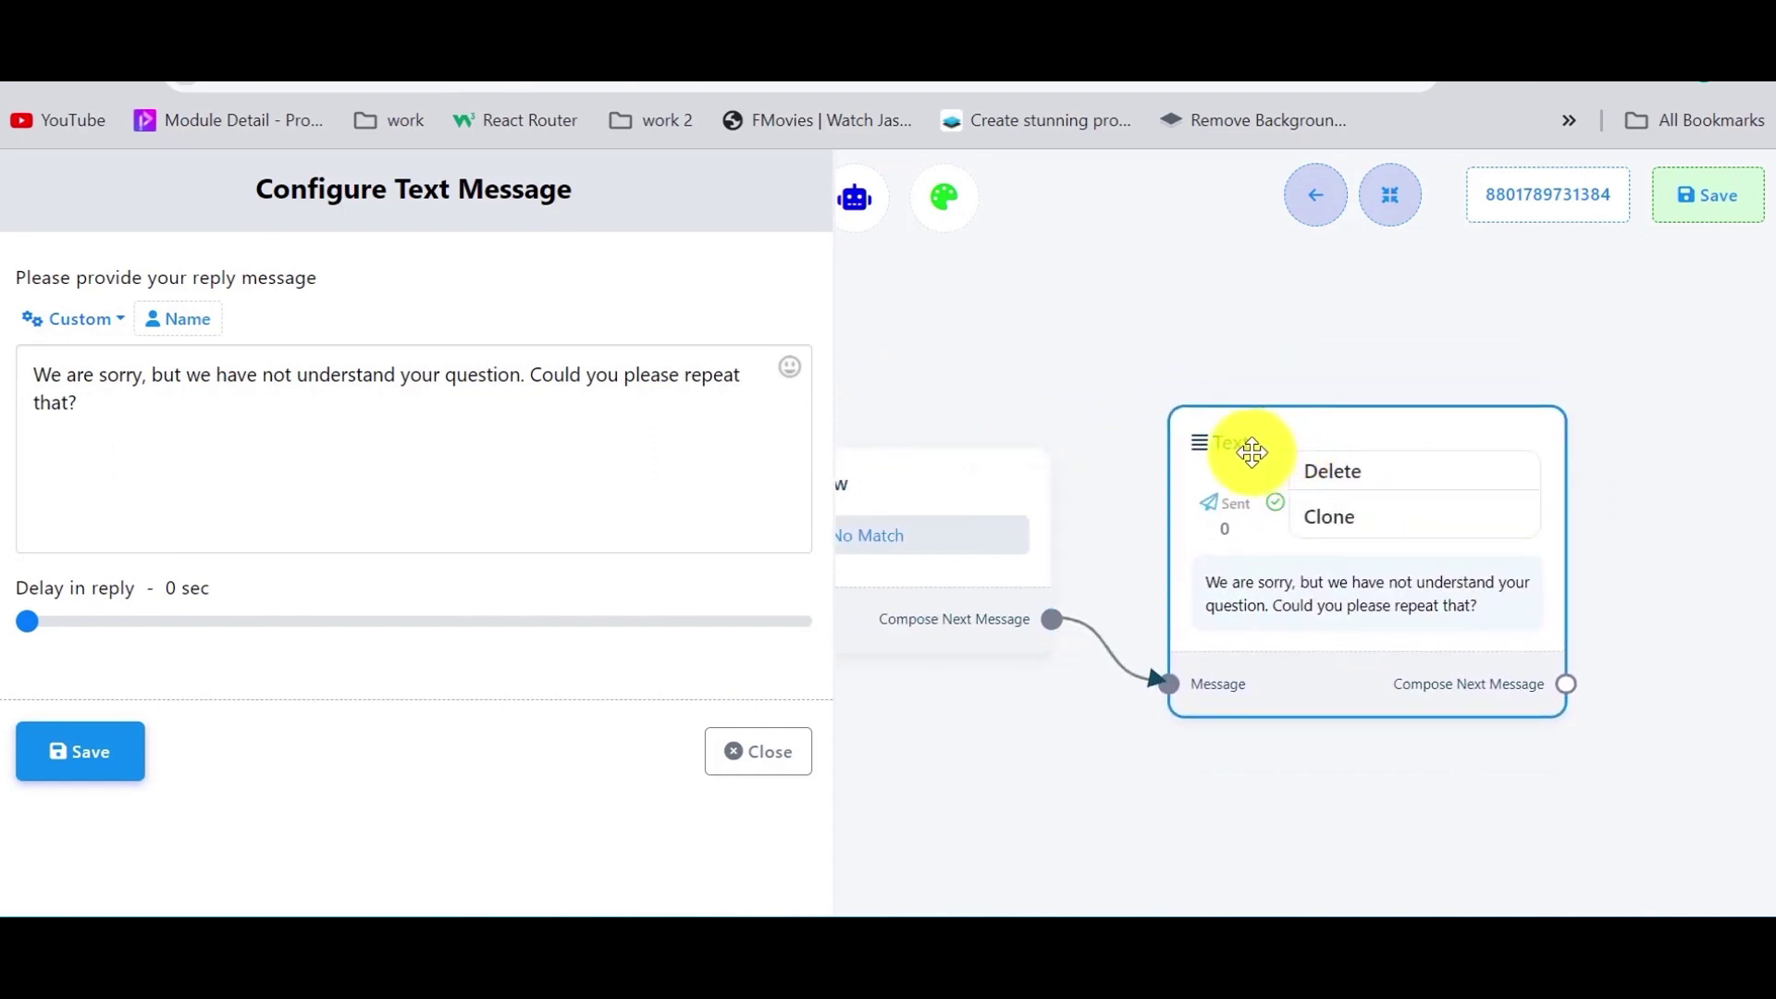
left_click(1100, 434)
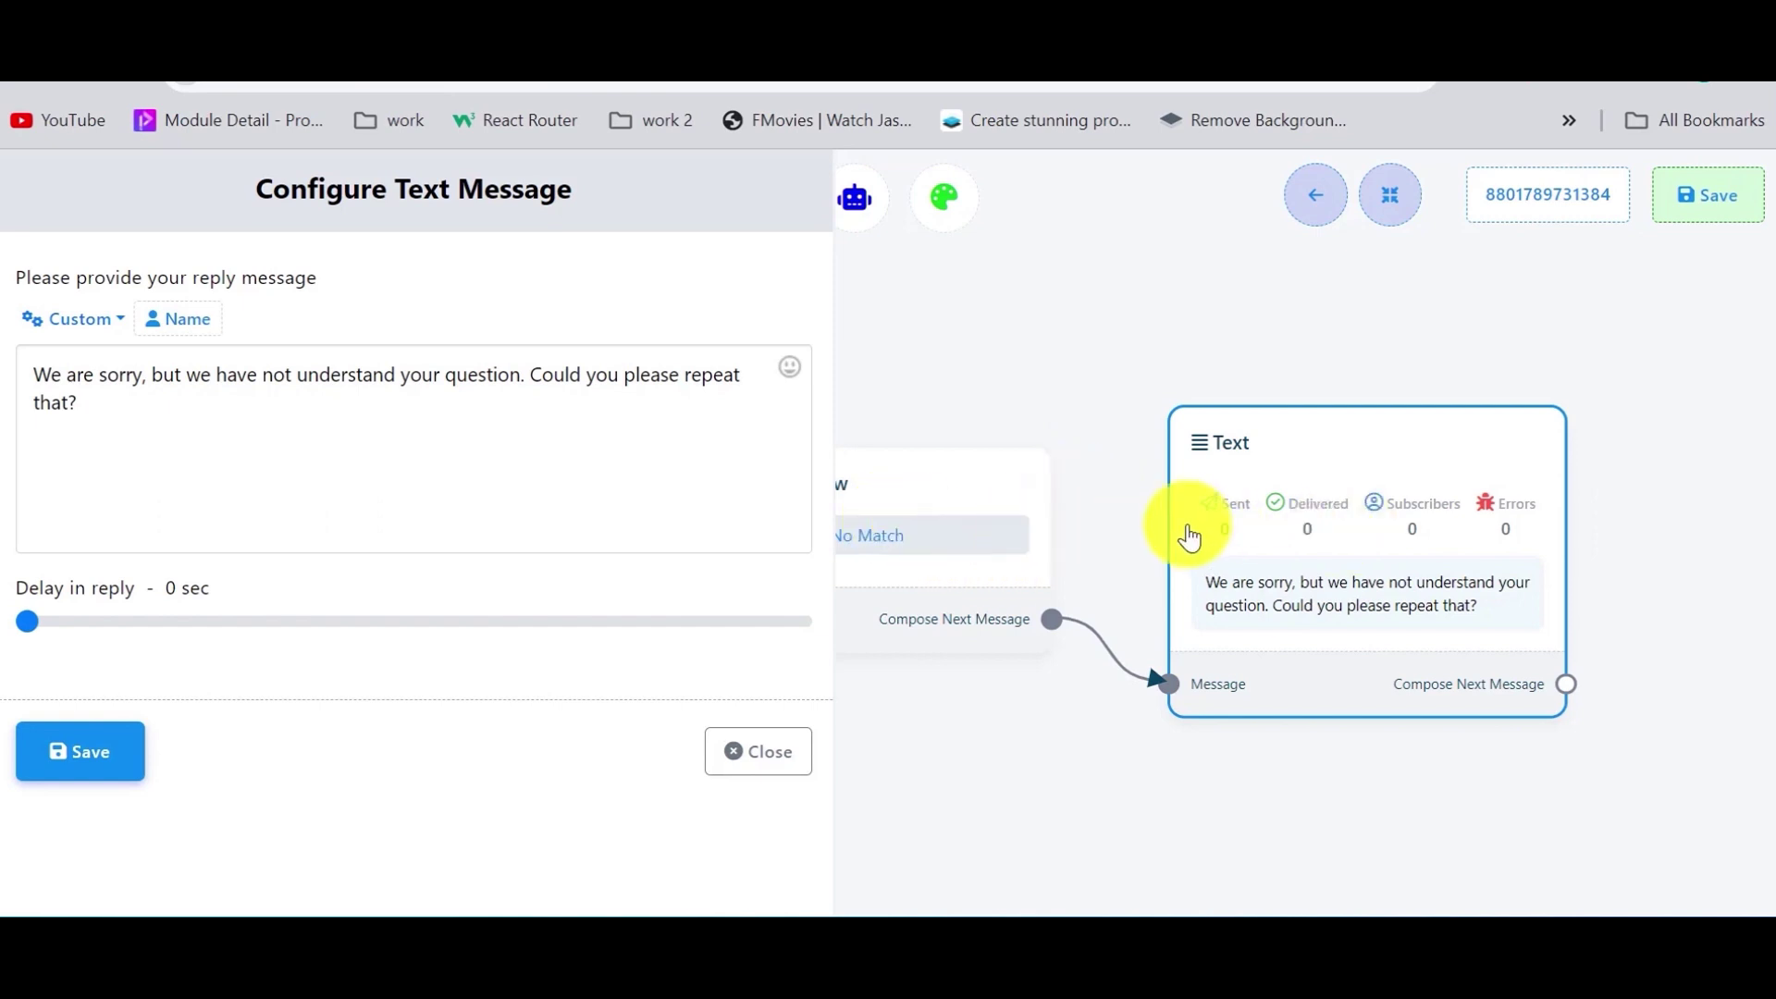
Delete the Text block from the No Match flow and move the Start Bot Flow block farther from Actions
scroll(1181, 527, "down", 1)
left_click(1657, 647)
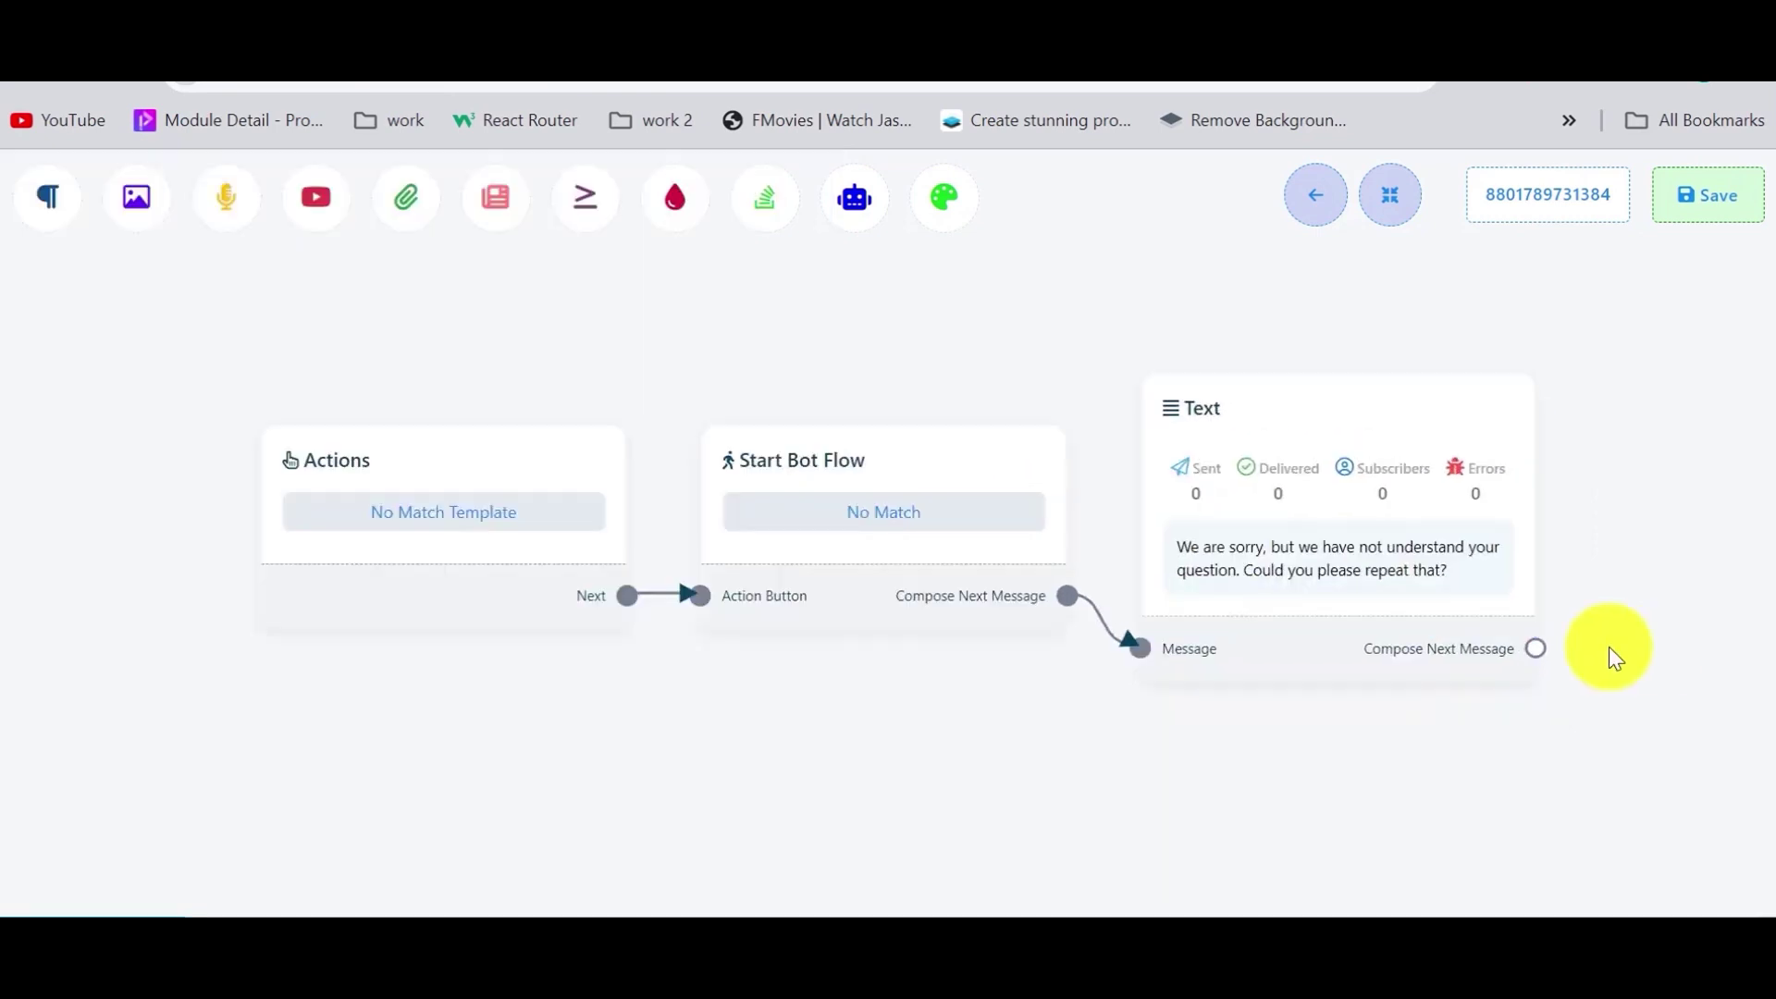
right_click(1202, 408)
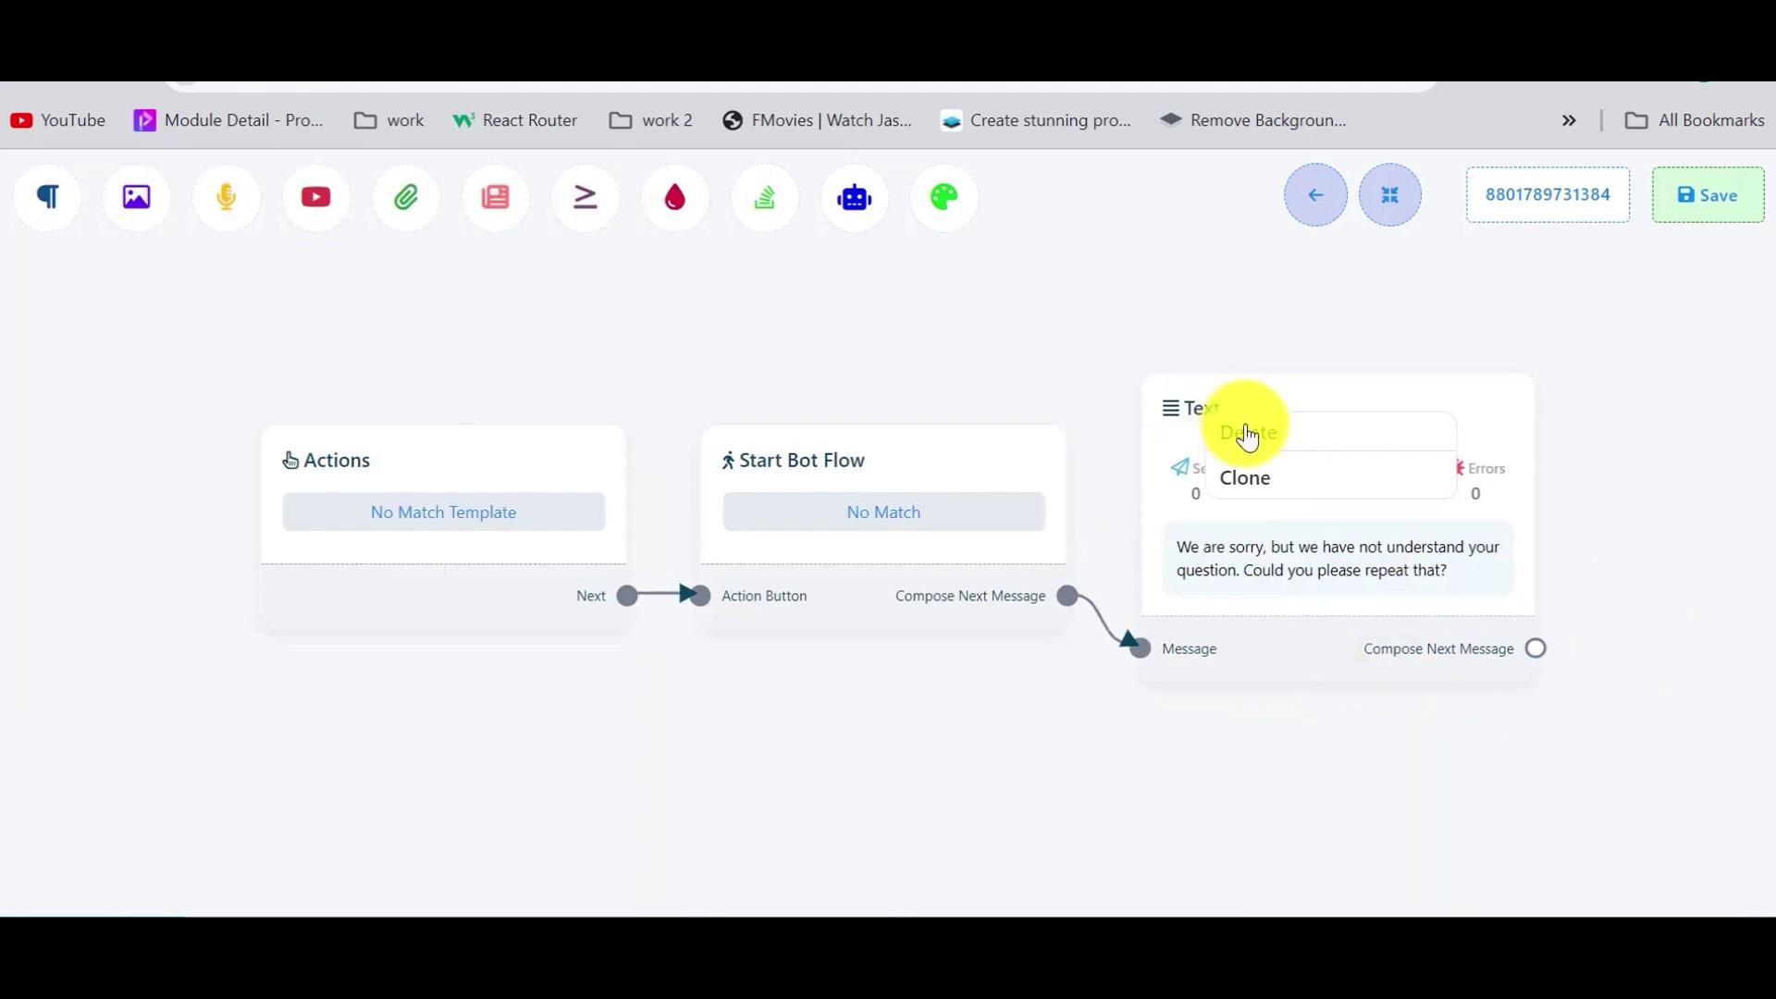
left_click(1246, 434)
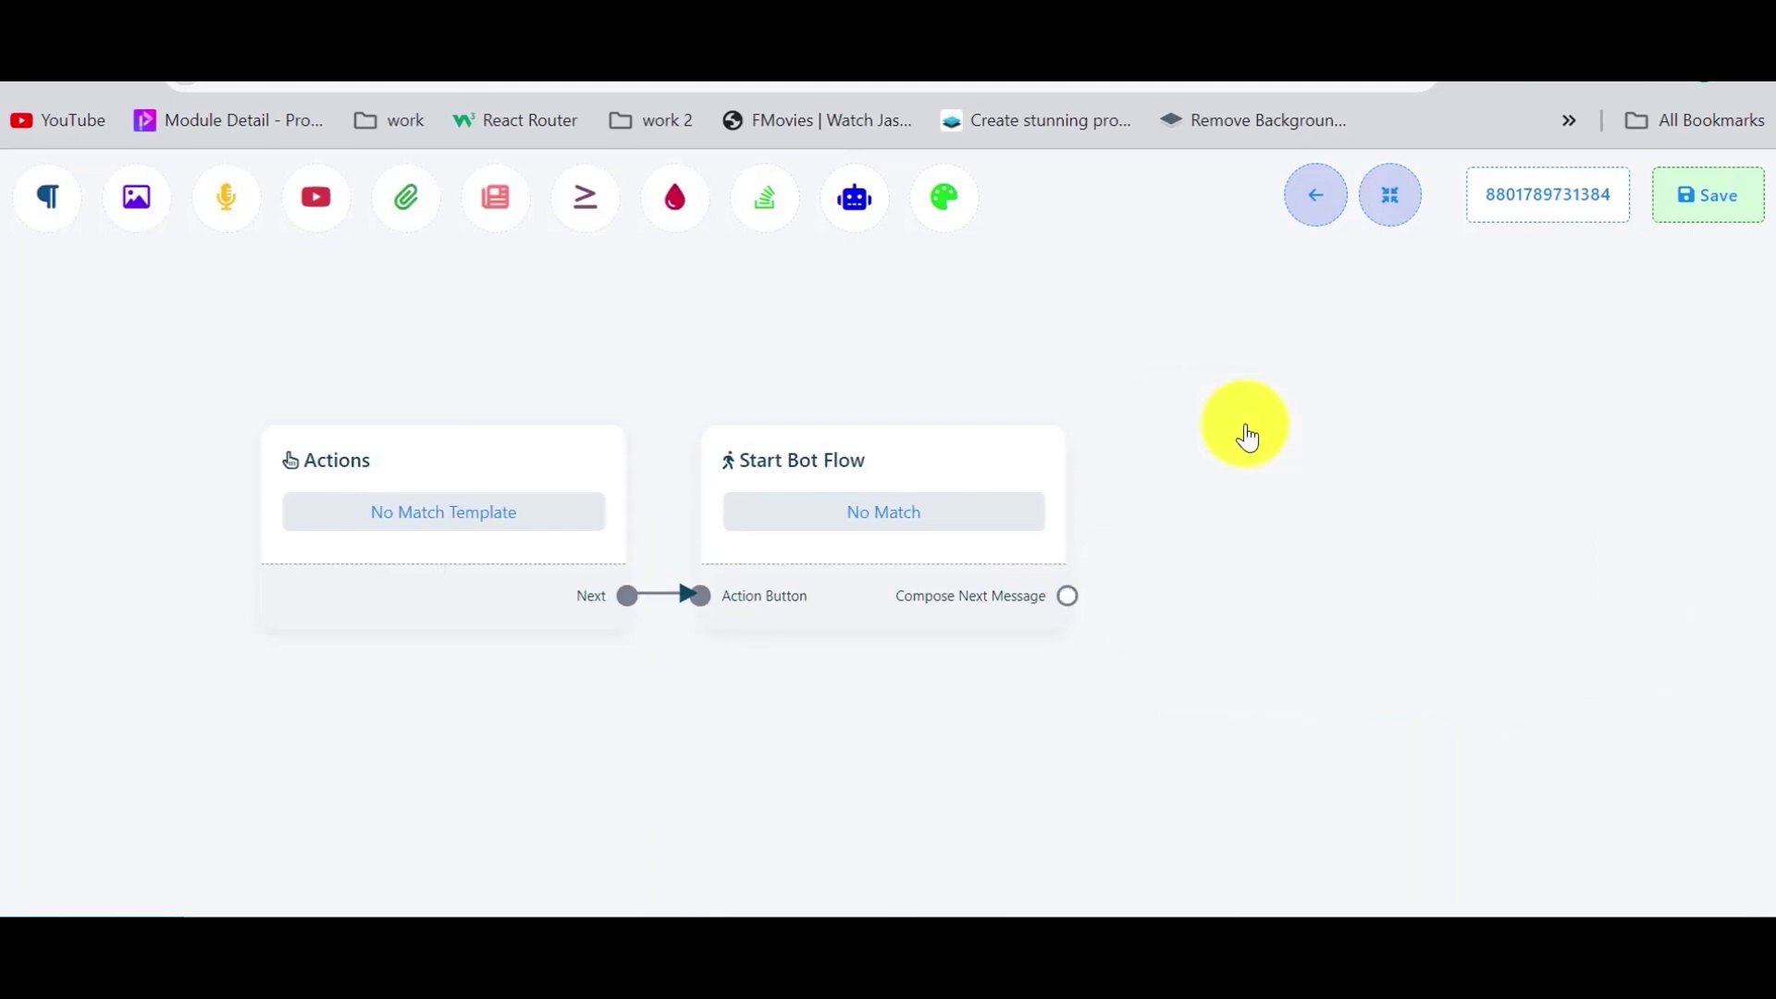
left_click(915, 612)
left_click_drag(915, 612, 981, 614)
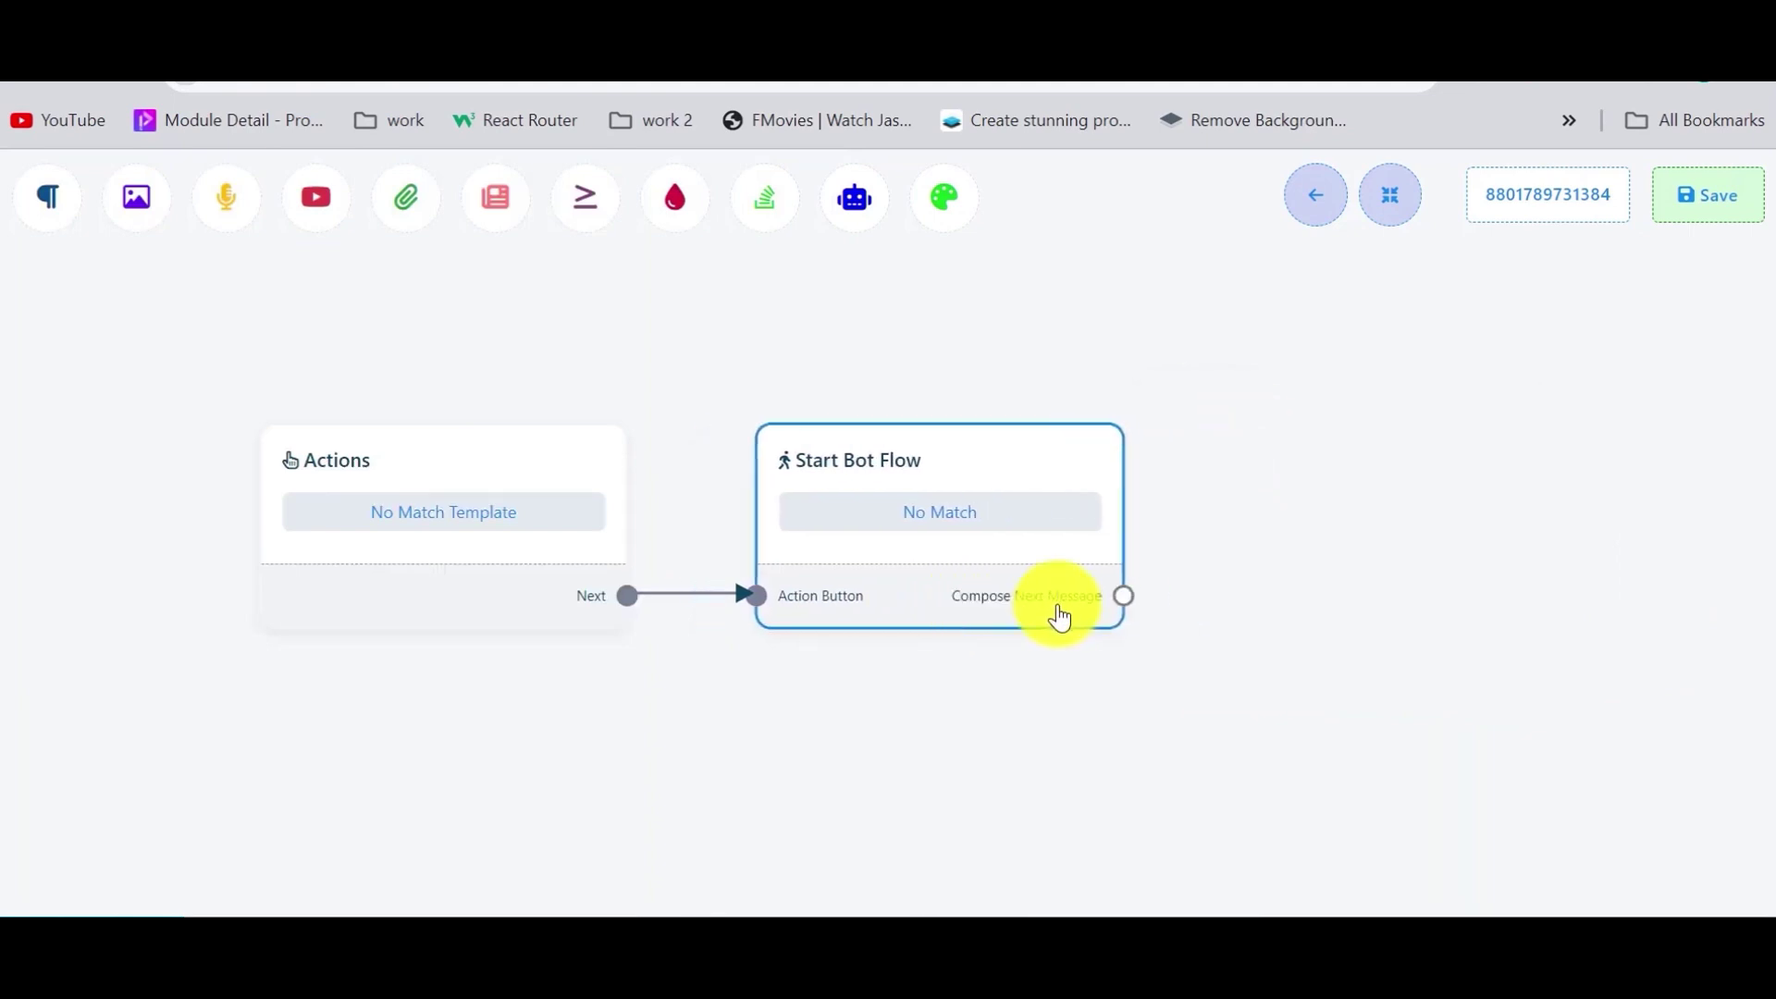
Add an AI Reply block from Start Bot Flow's Compose Next Message connector and delete it again
left_click_drag(1128, 601, 1331, 408)
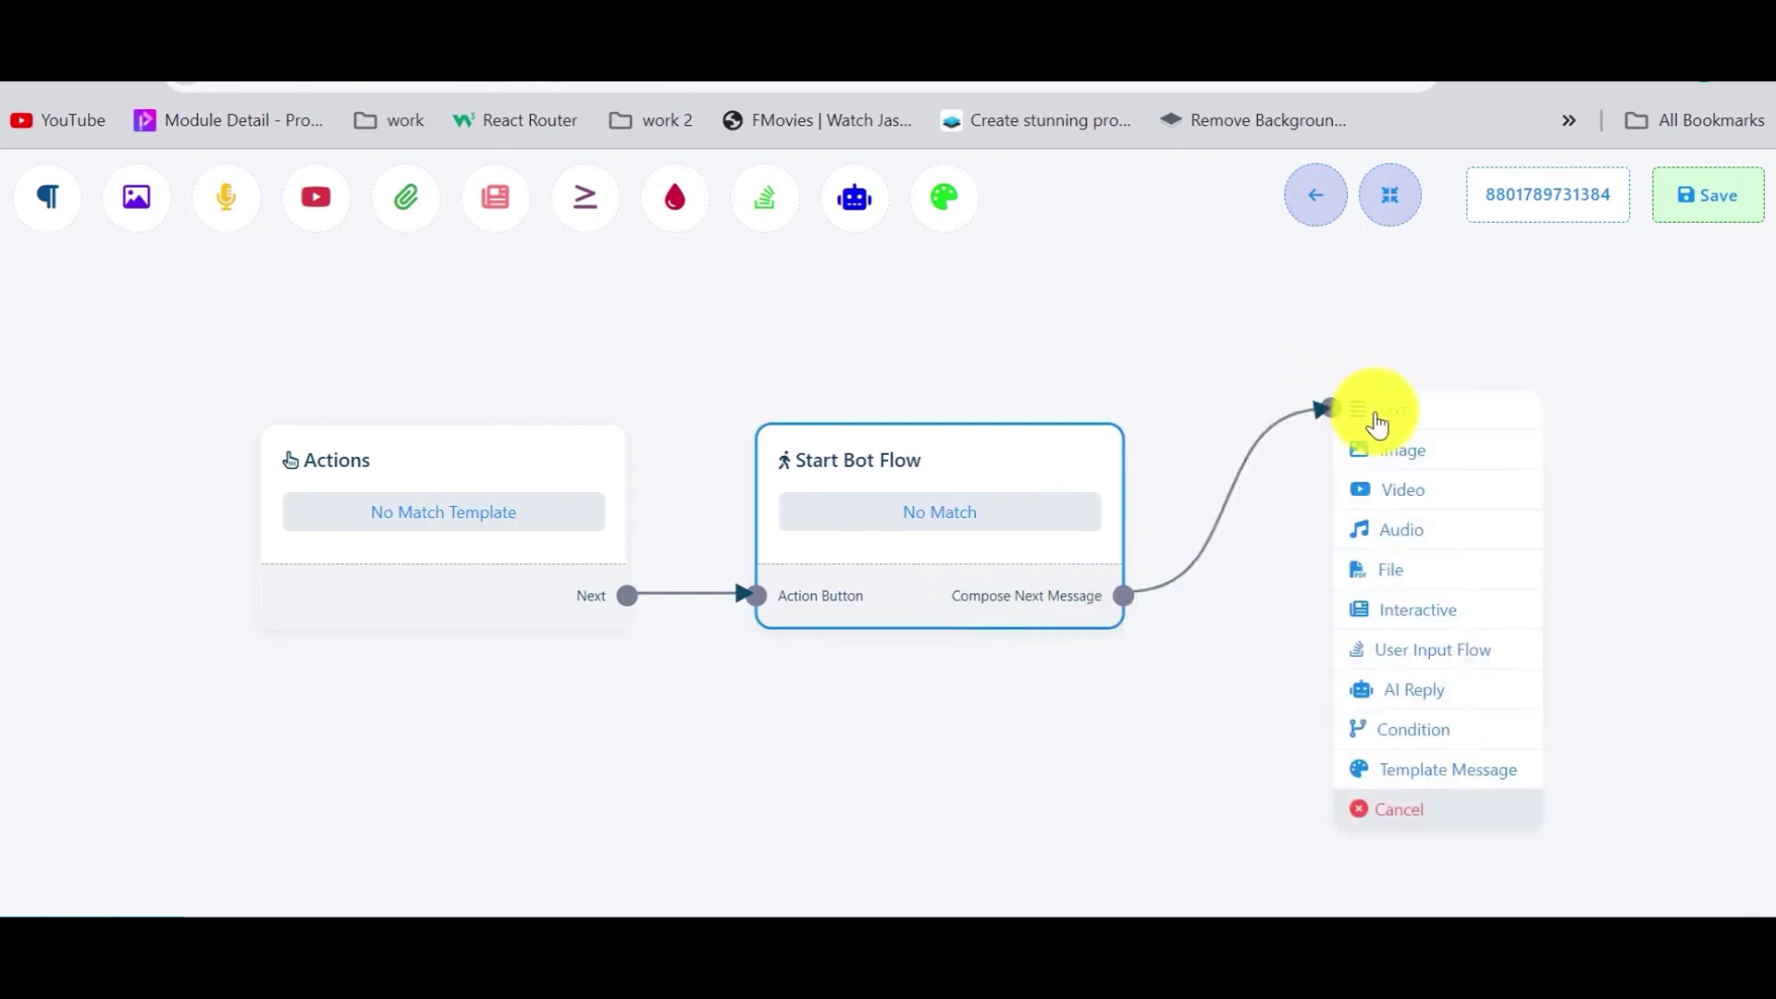
left_click(1417, 703)
left_click_drag(1430, 705, 1309, 421)
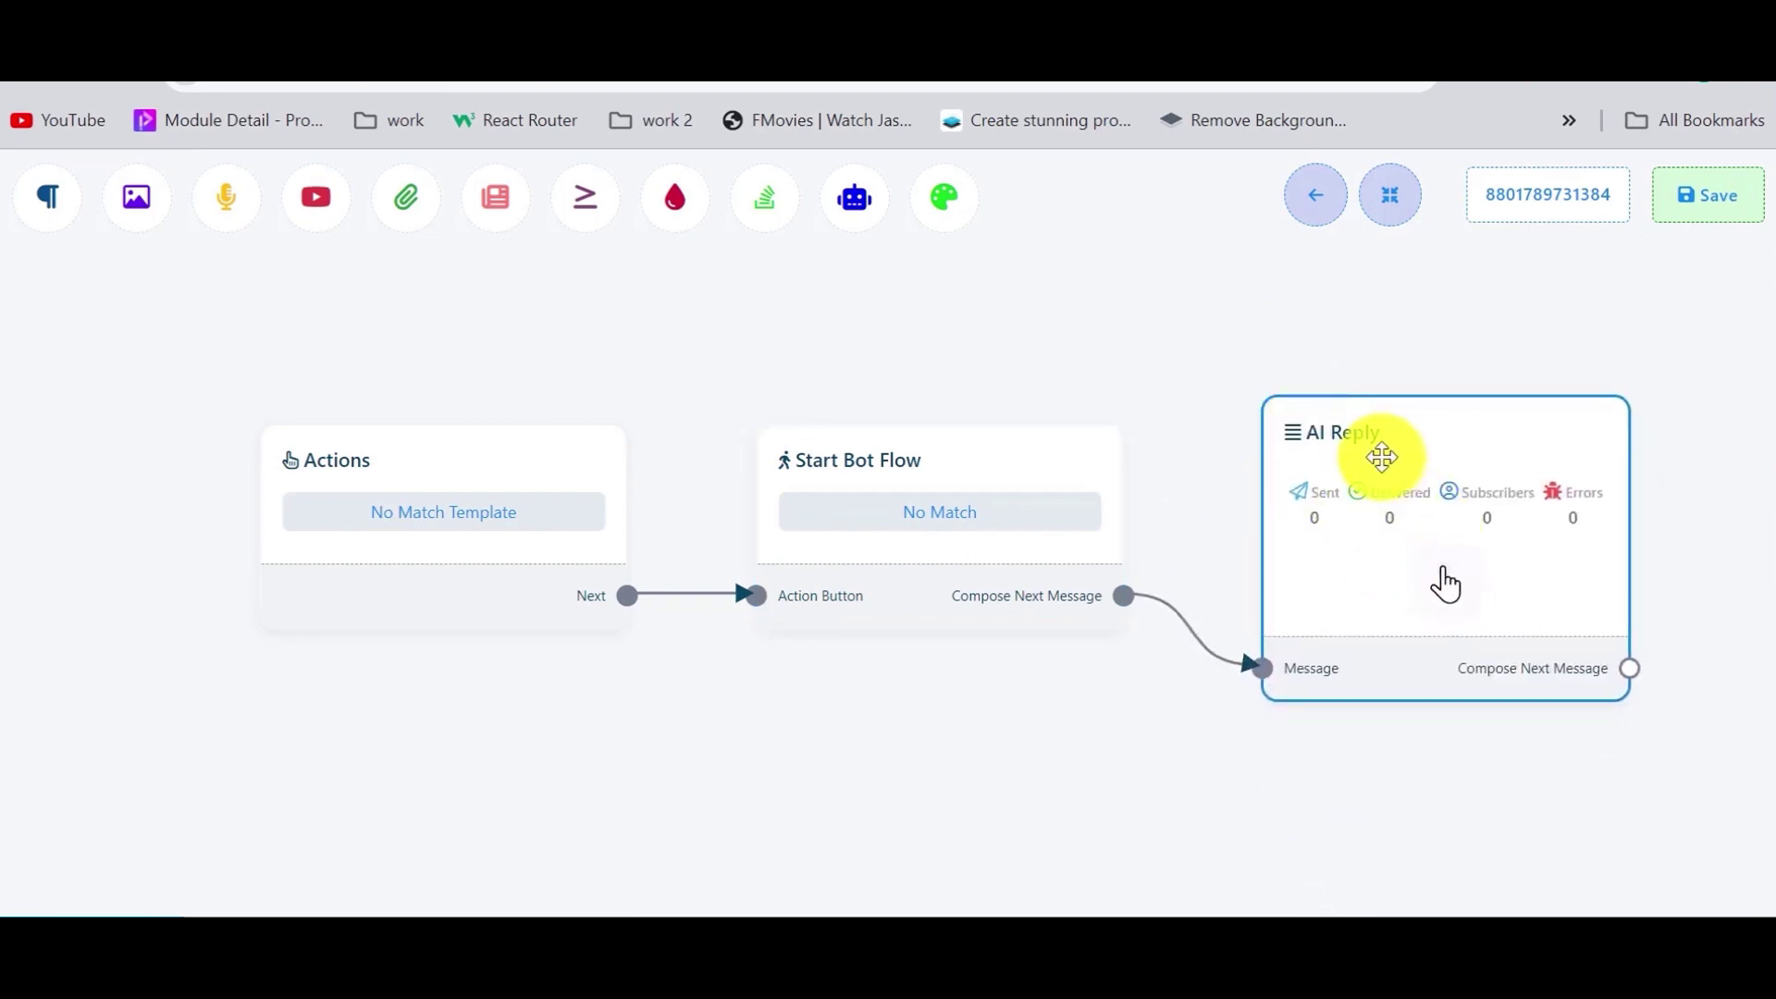
right_click(1333, 459)
left_click(1349, 486)
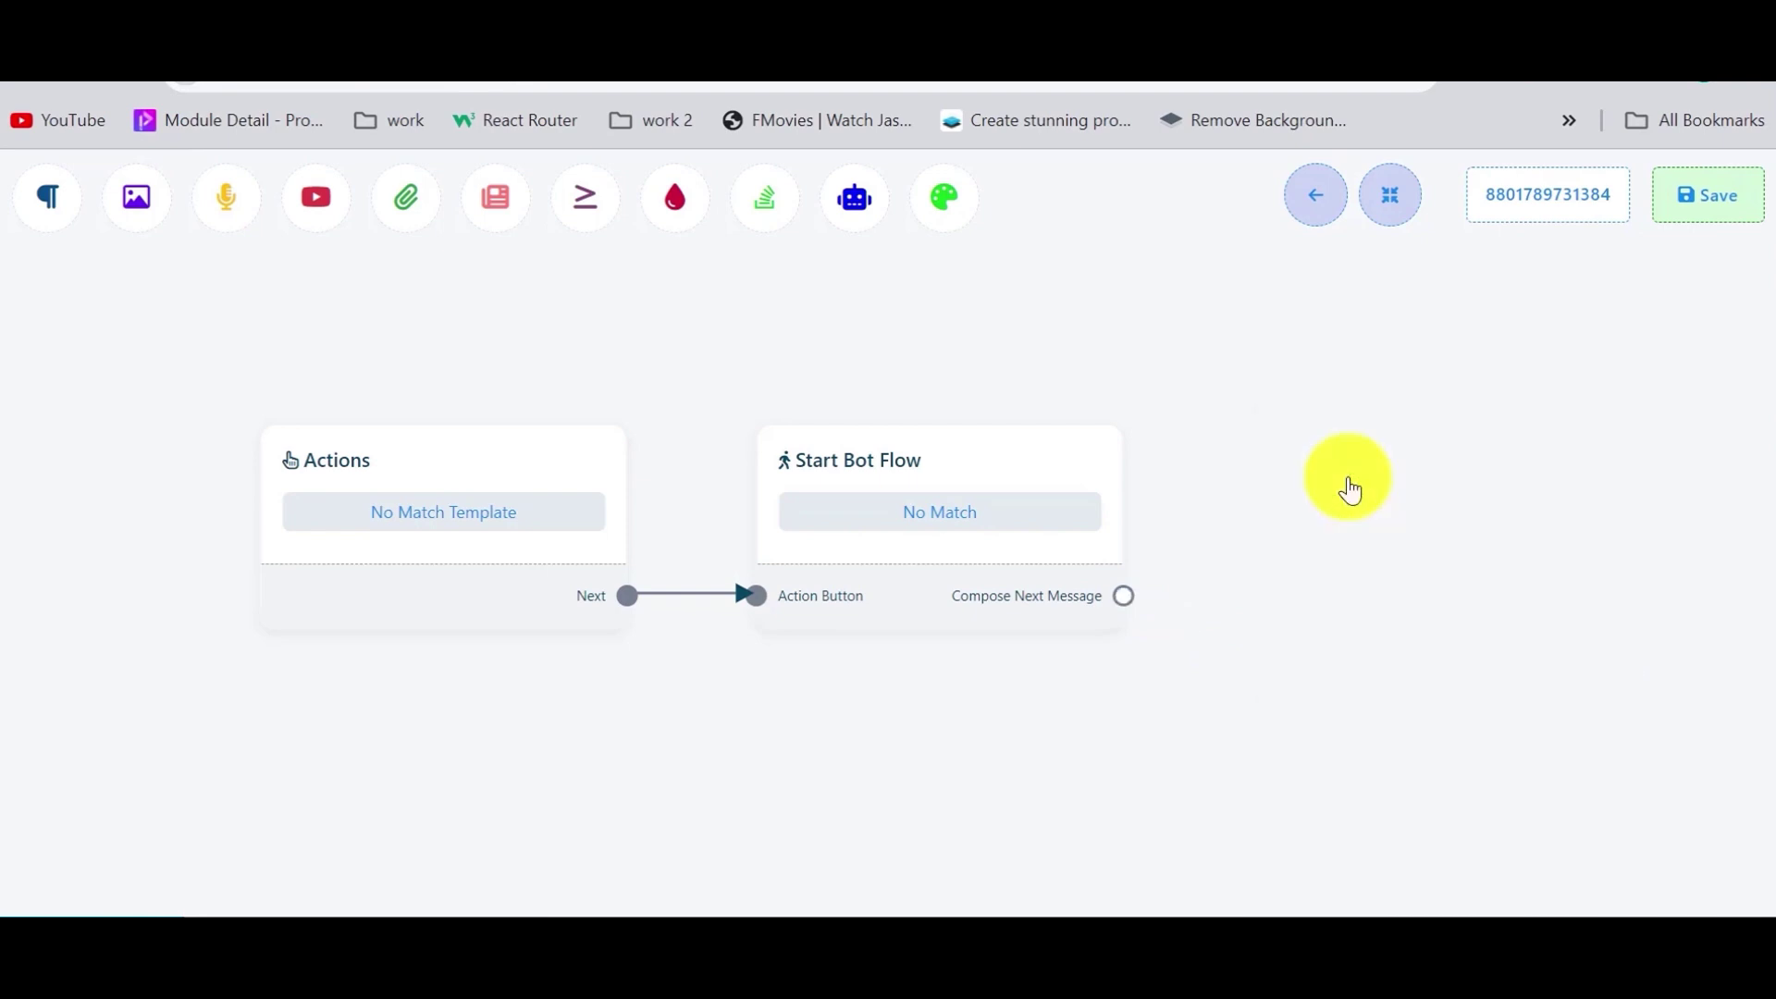
Add an Open AI block on empty canvas linked to Start Bot Flow's Compose Next Message, and delete it again
right_click(1277, 296)
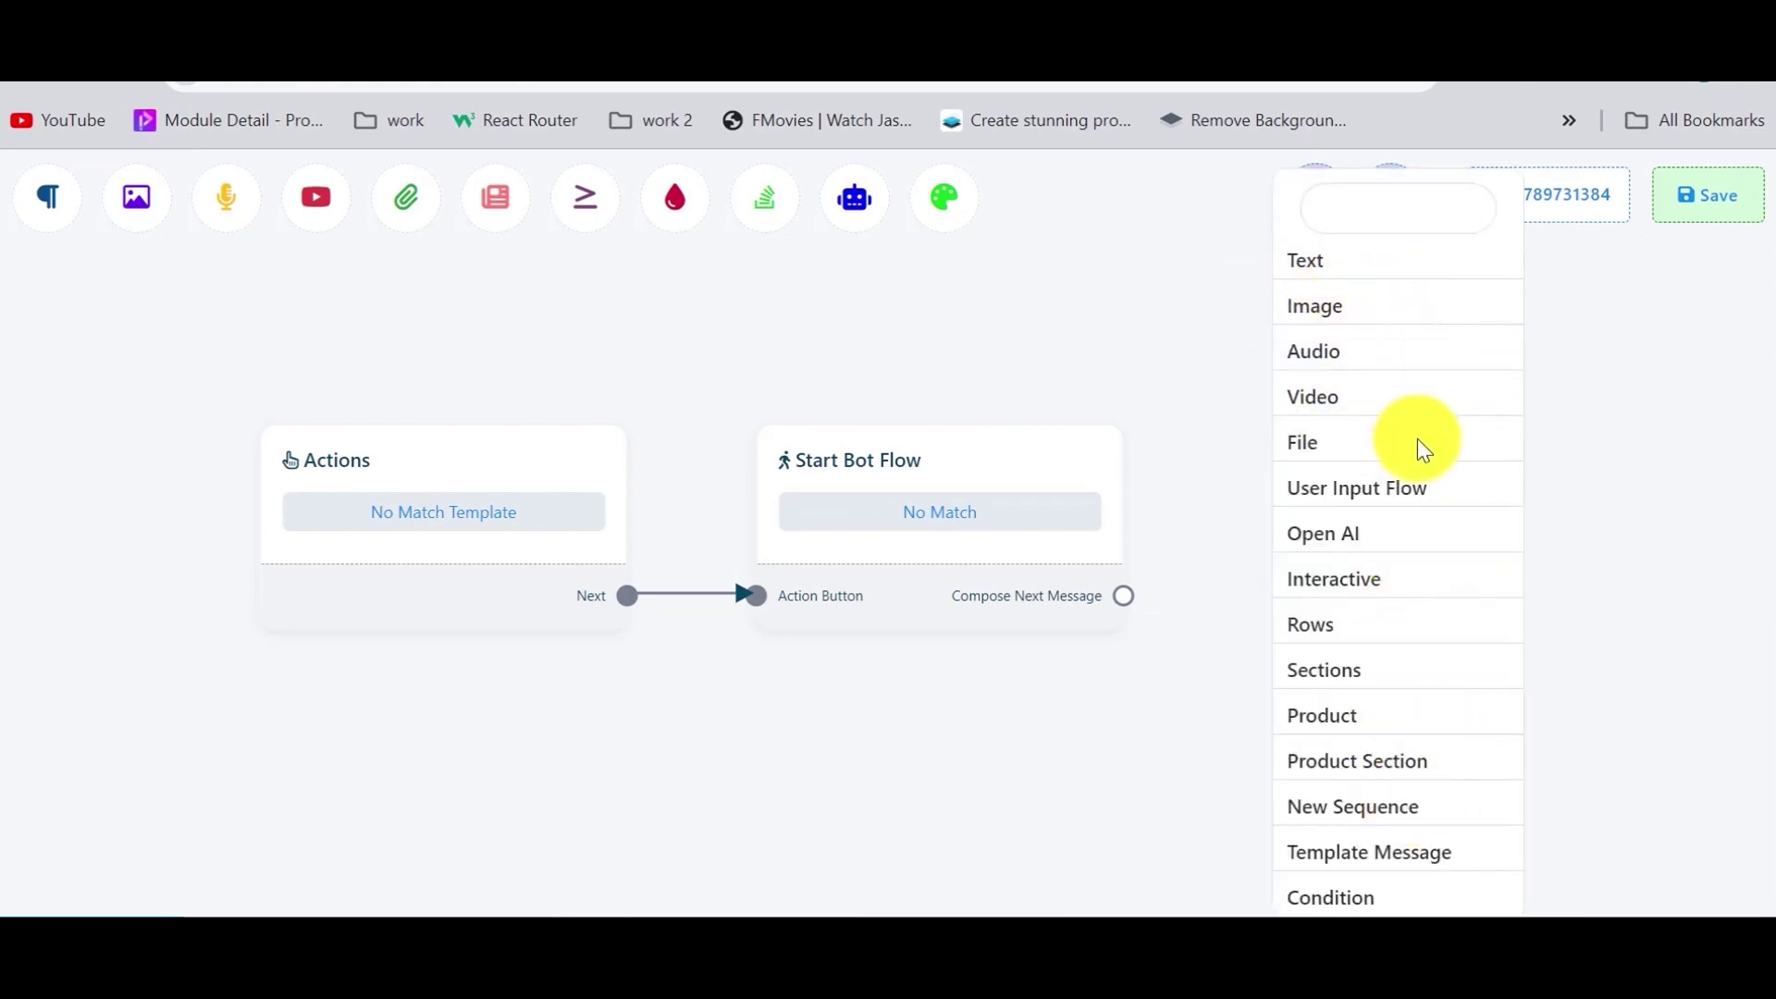
left_click(1328, 543)
left_click_drag(1387, 626, 1338, 436)
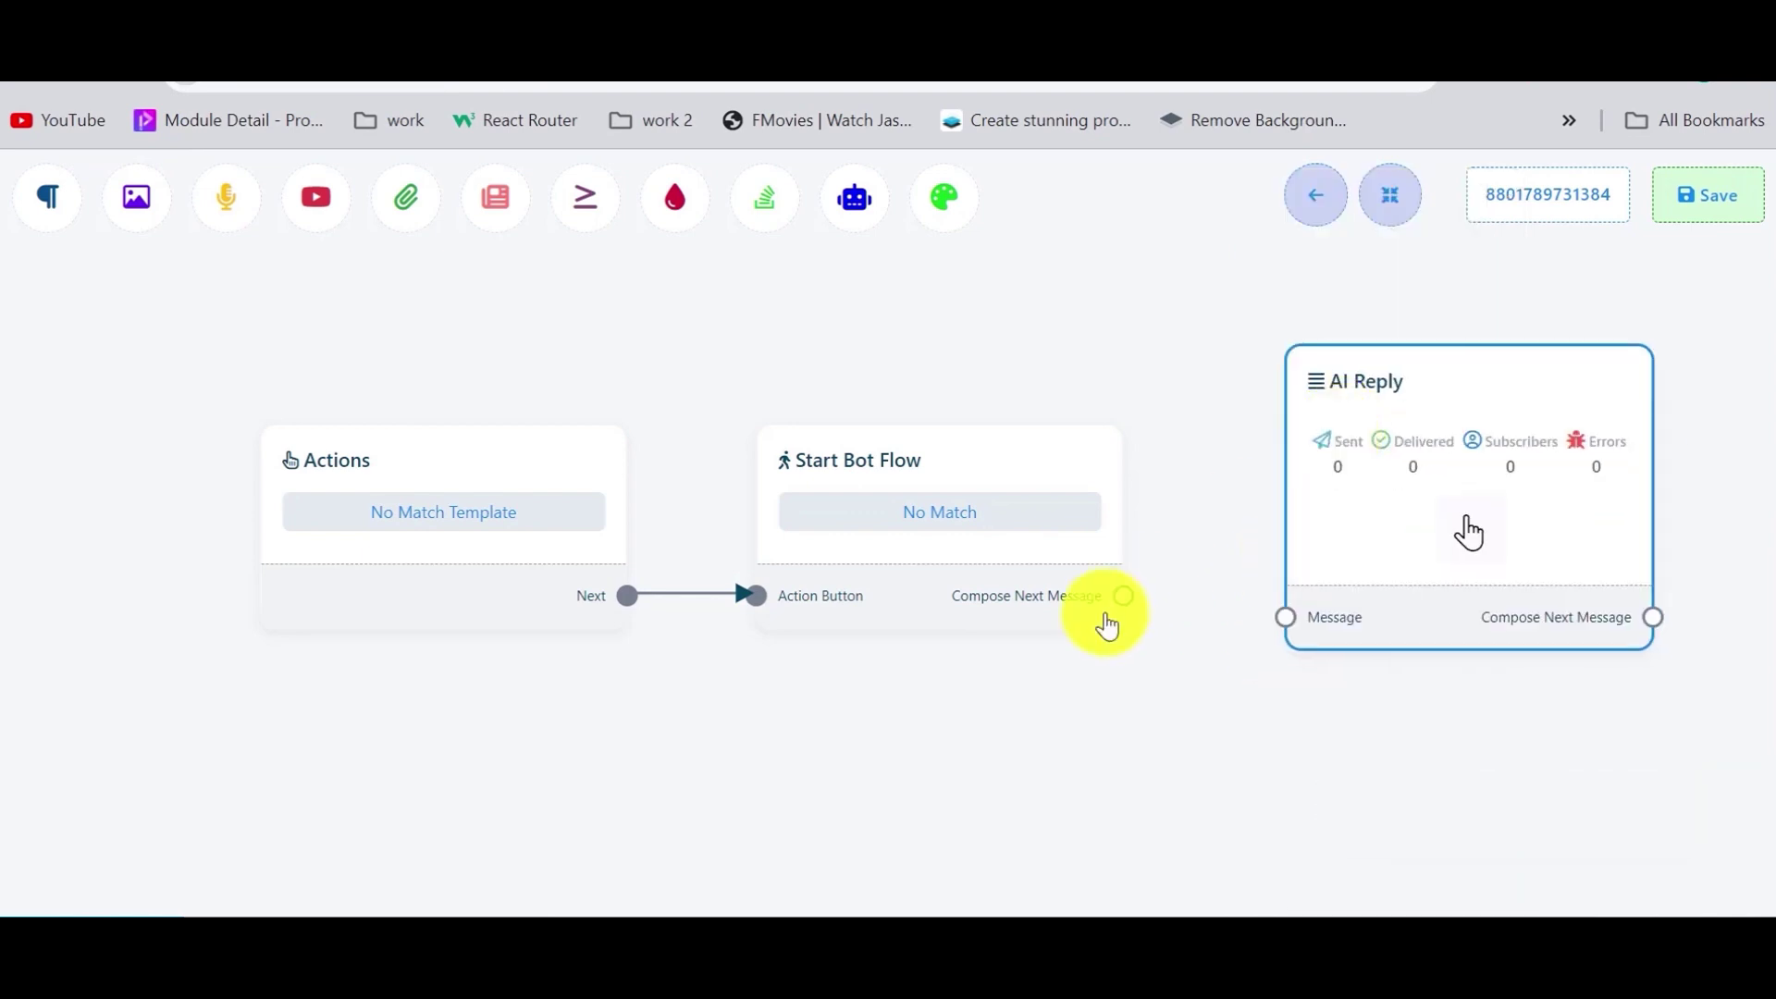
left_click_drag(1119, 599, 1276, 622)
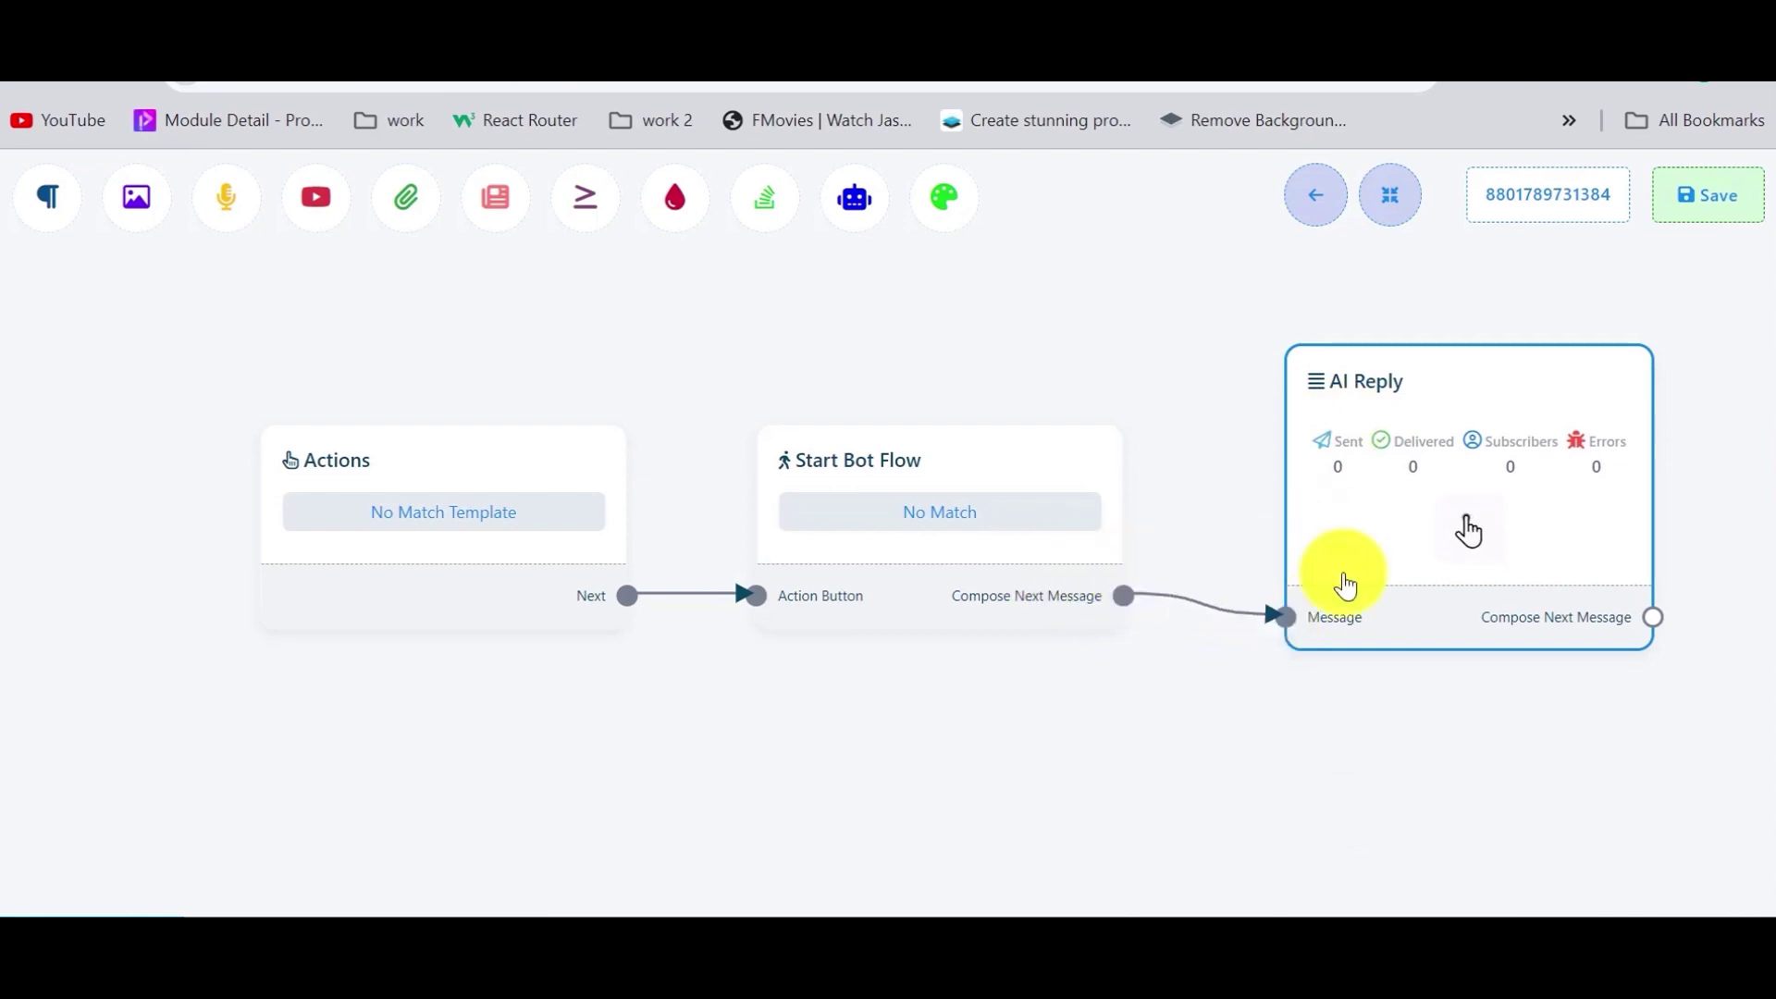
left_click(1363, 394)
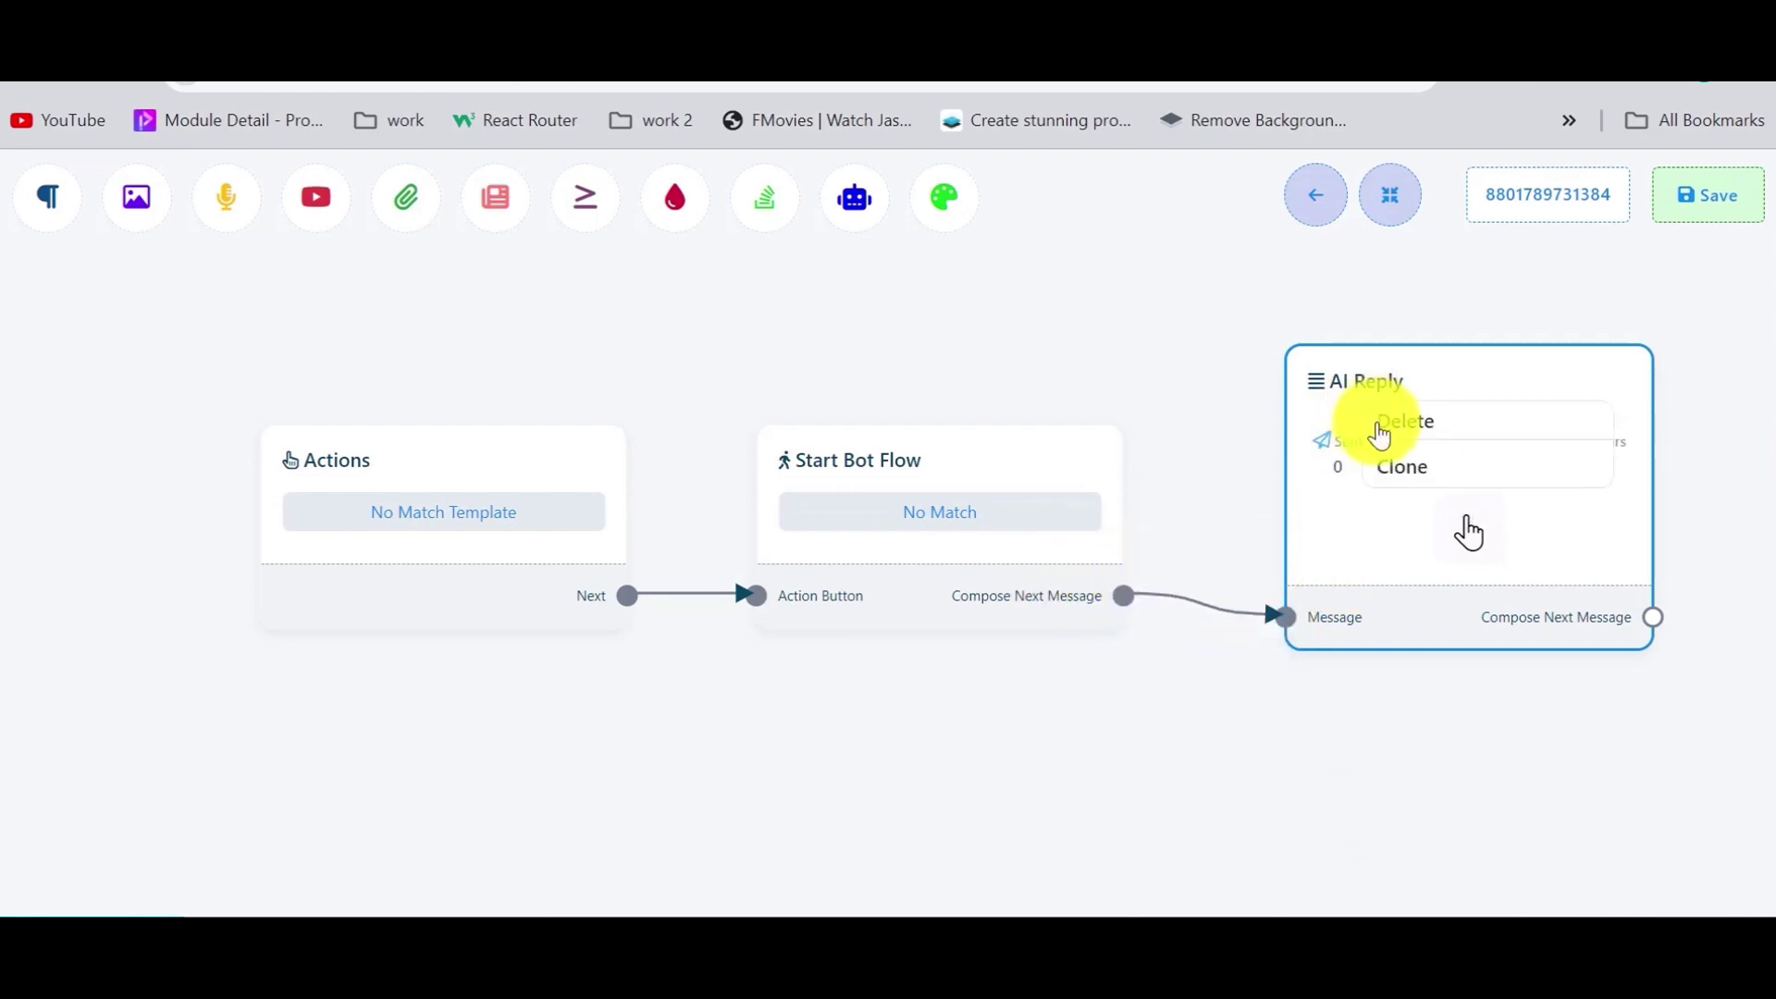
left_click(1378, 426)
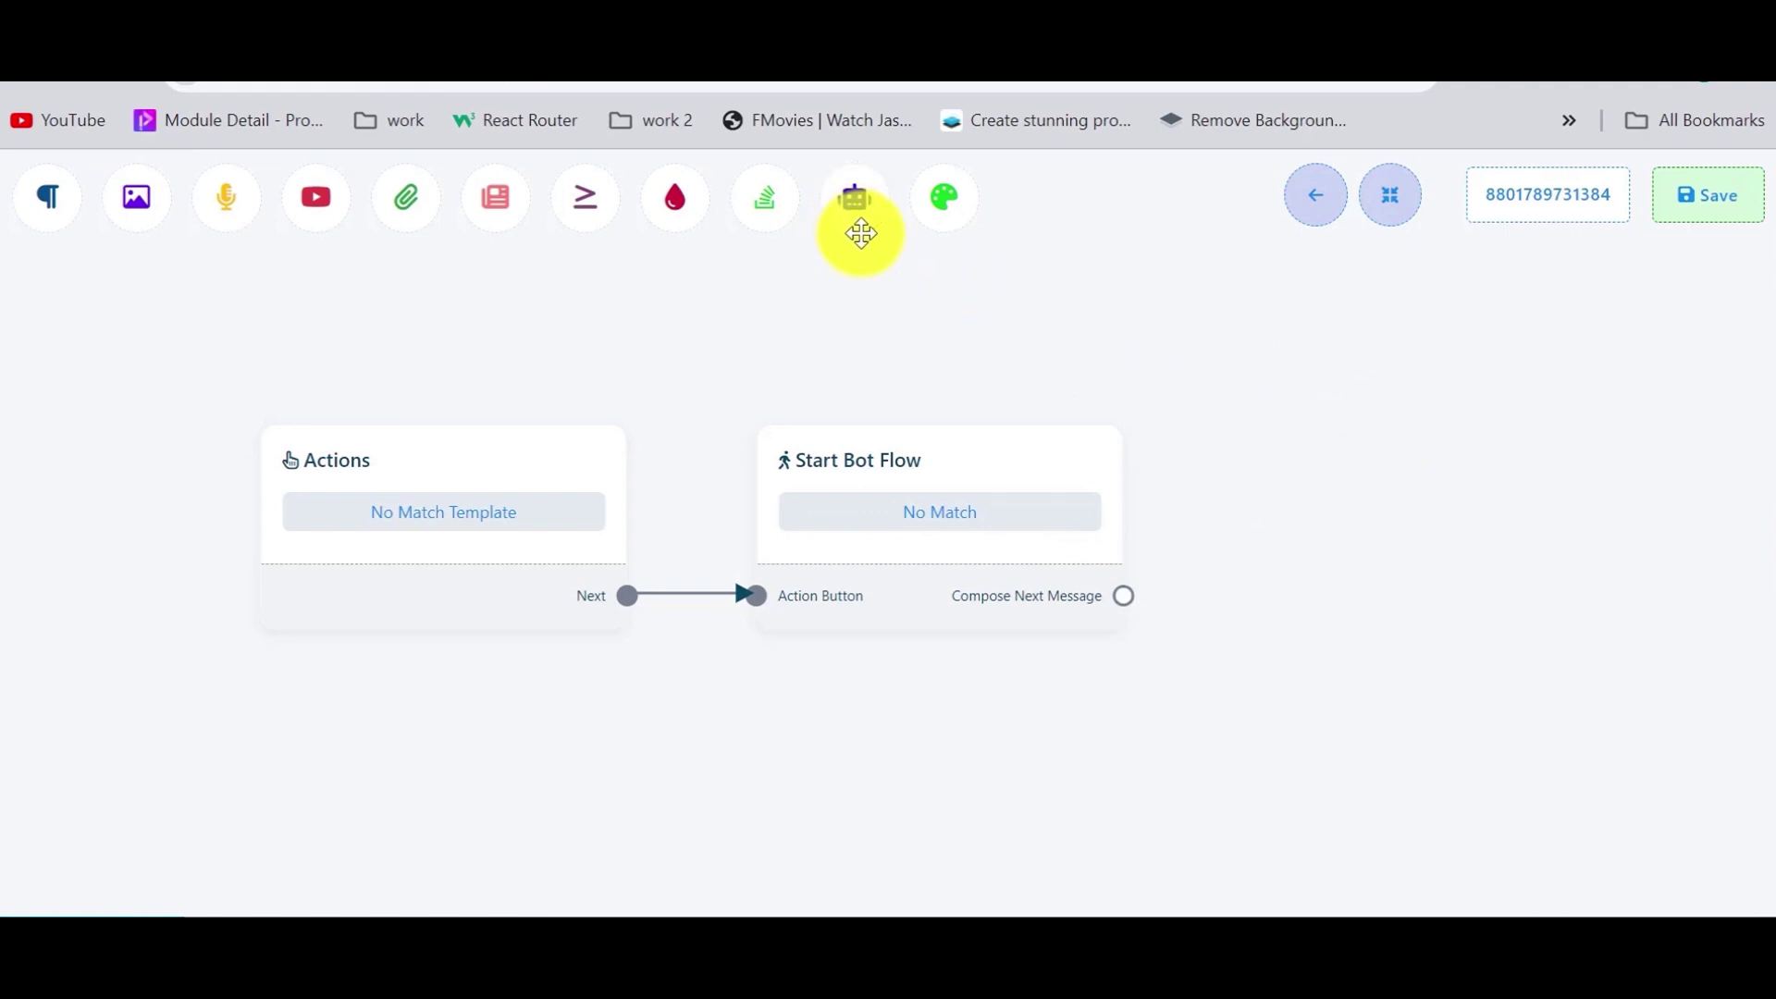
Add an AI Reply block, connect it to Start Bot Flow's Compose Next Message, and move it closer to Start Bot Flow
left_click_drag(860, 223, 1335, 407)
left_click_drag(1123, 596, 1337, 679)
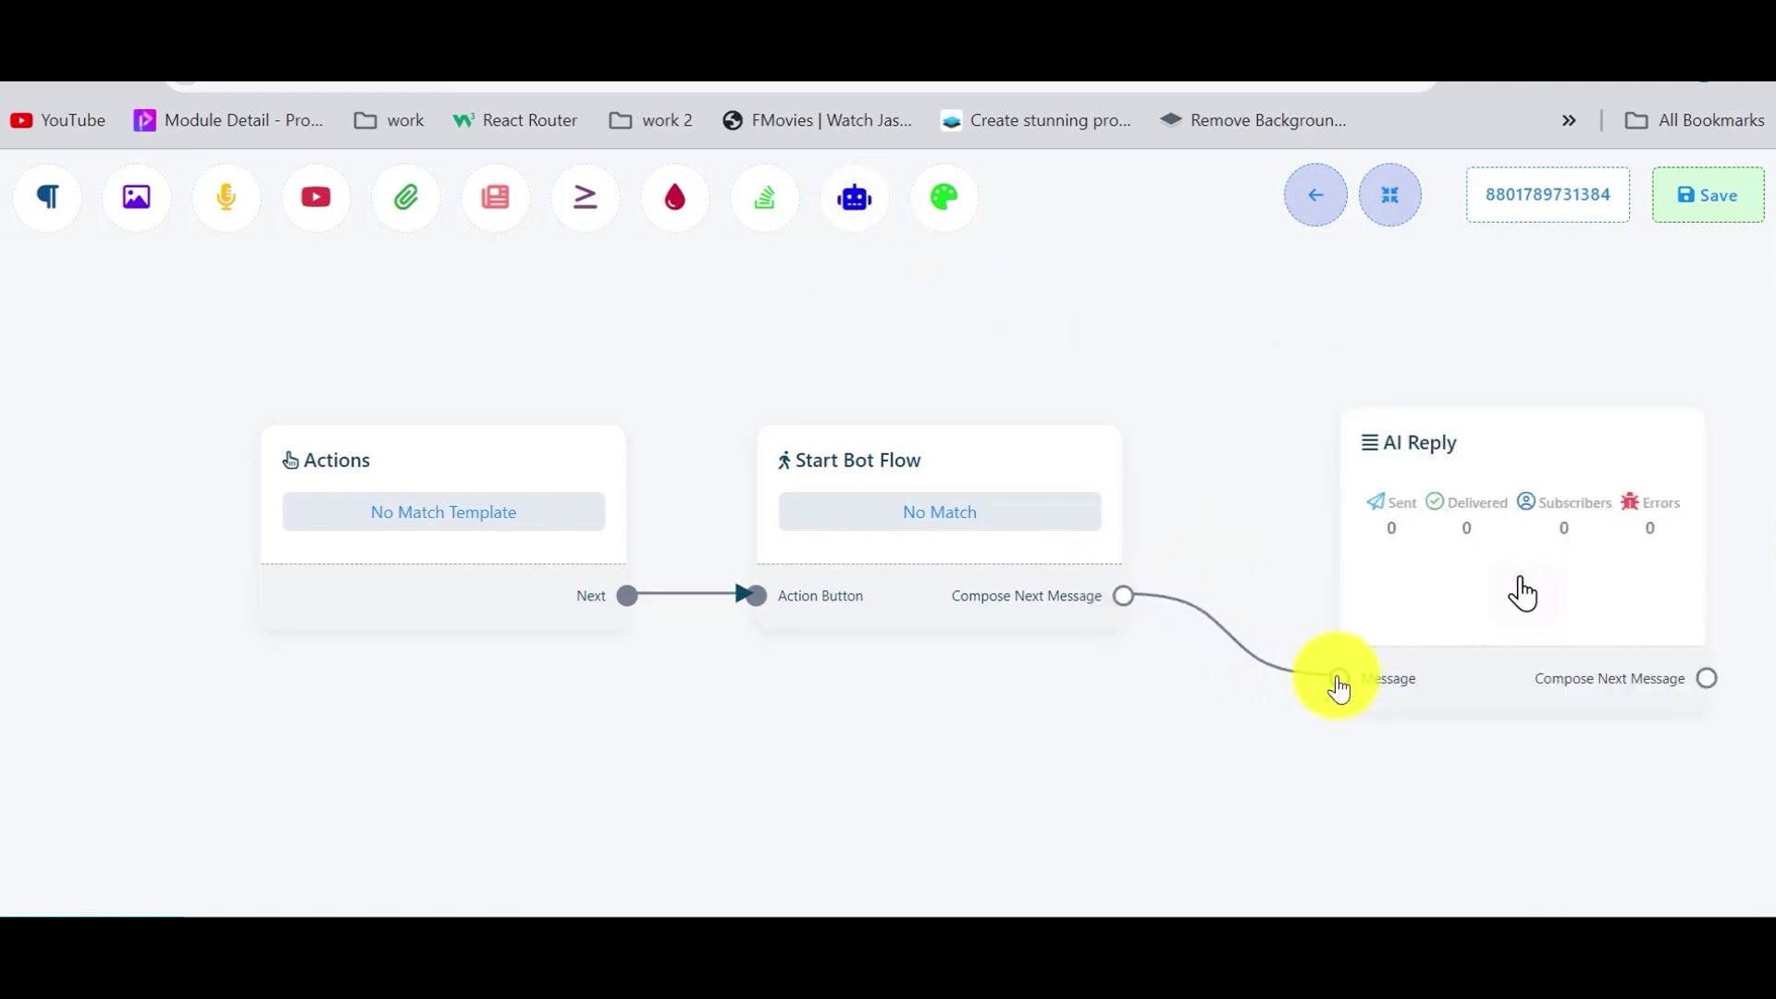
left_click_drag(1418, 563, 1328, 527)
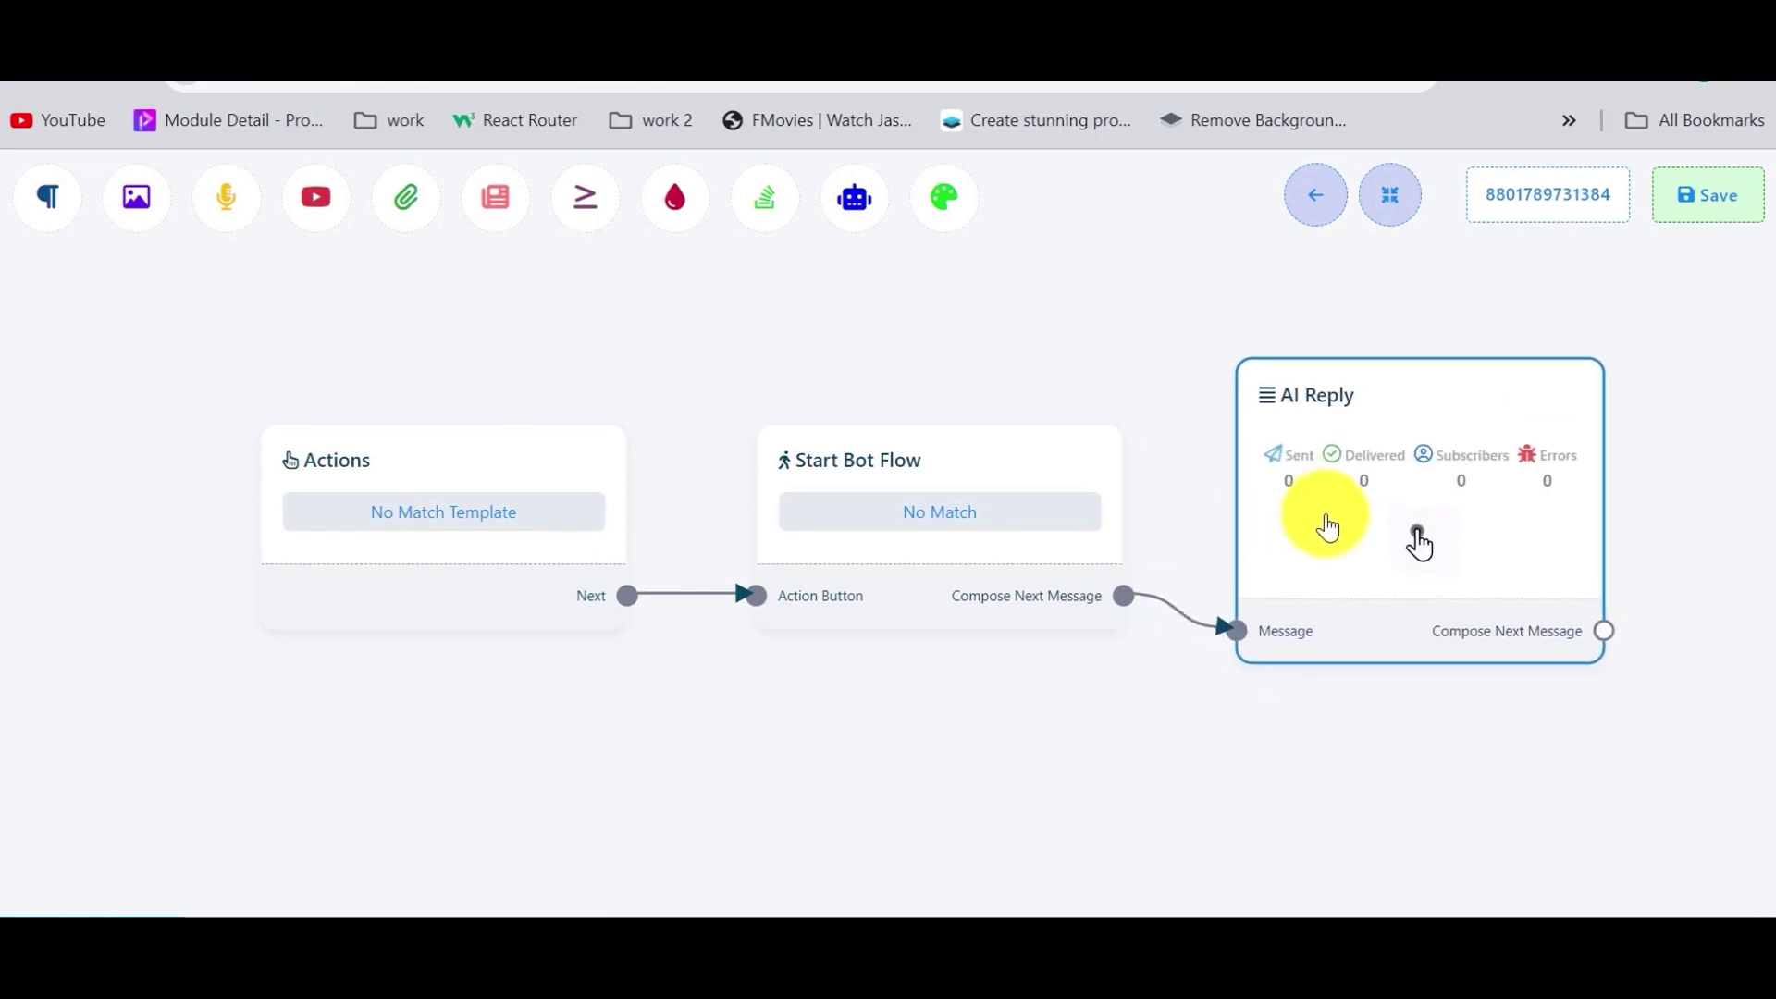
Open the AI Reply block's configuration and make its message field for training the AI active
left_click(1329, 444)
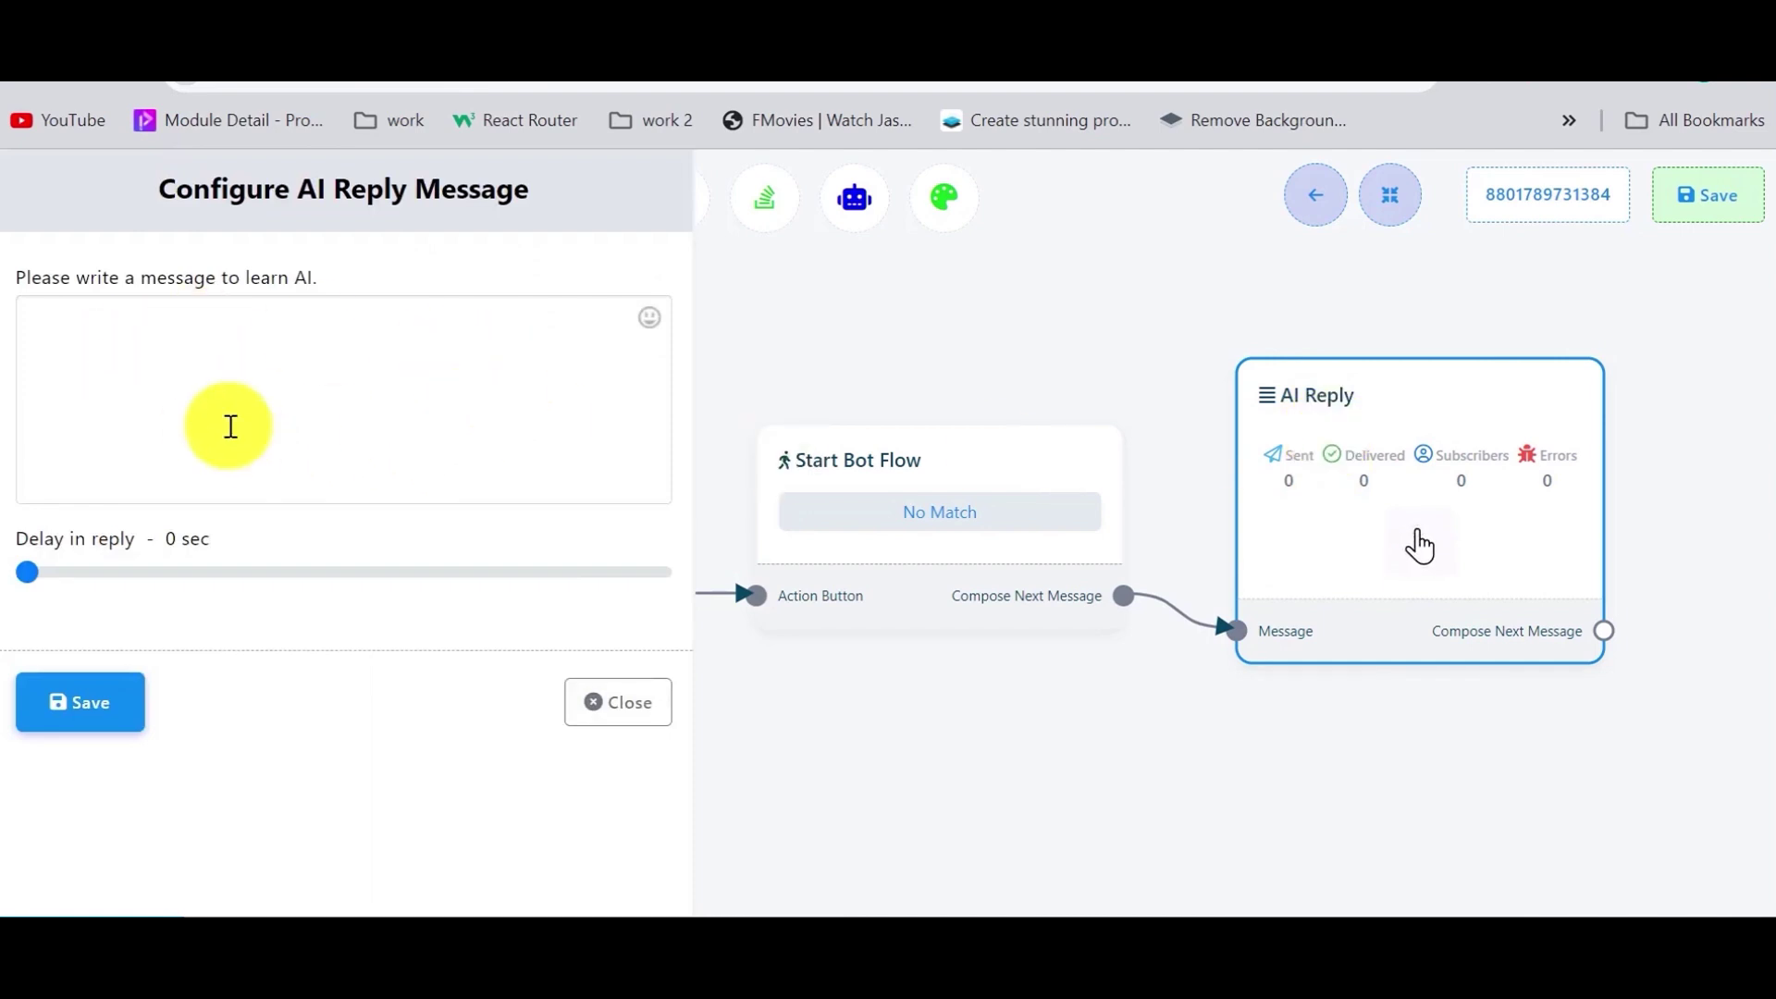
left_click_drag(339, 285, 5, 281)
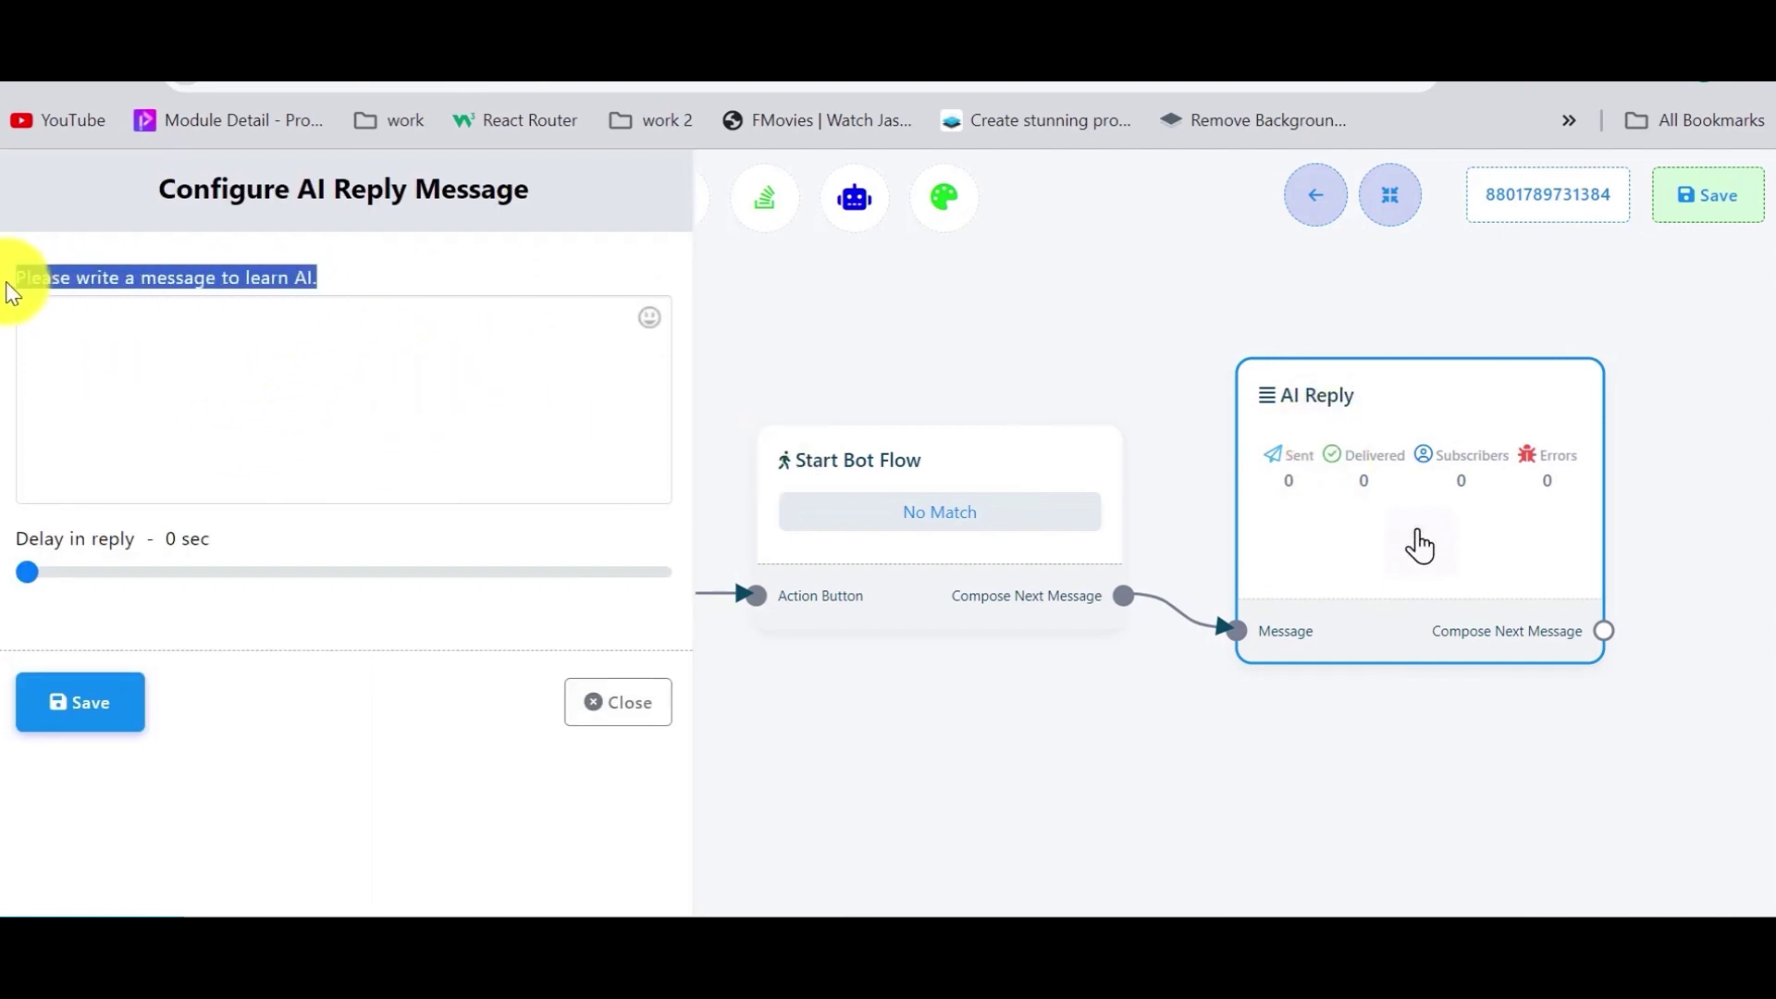
left_click(232, 361)
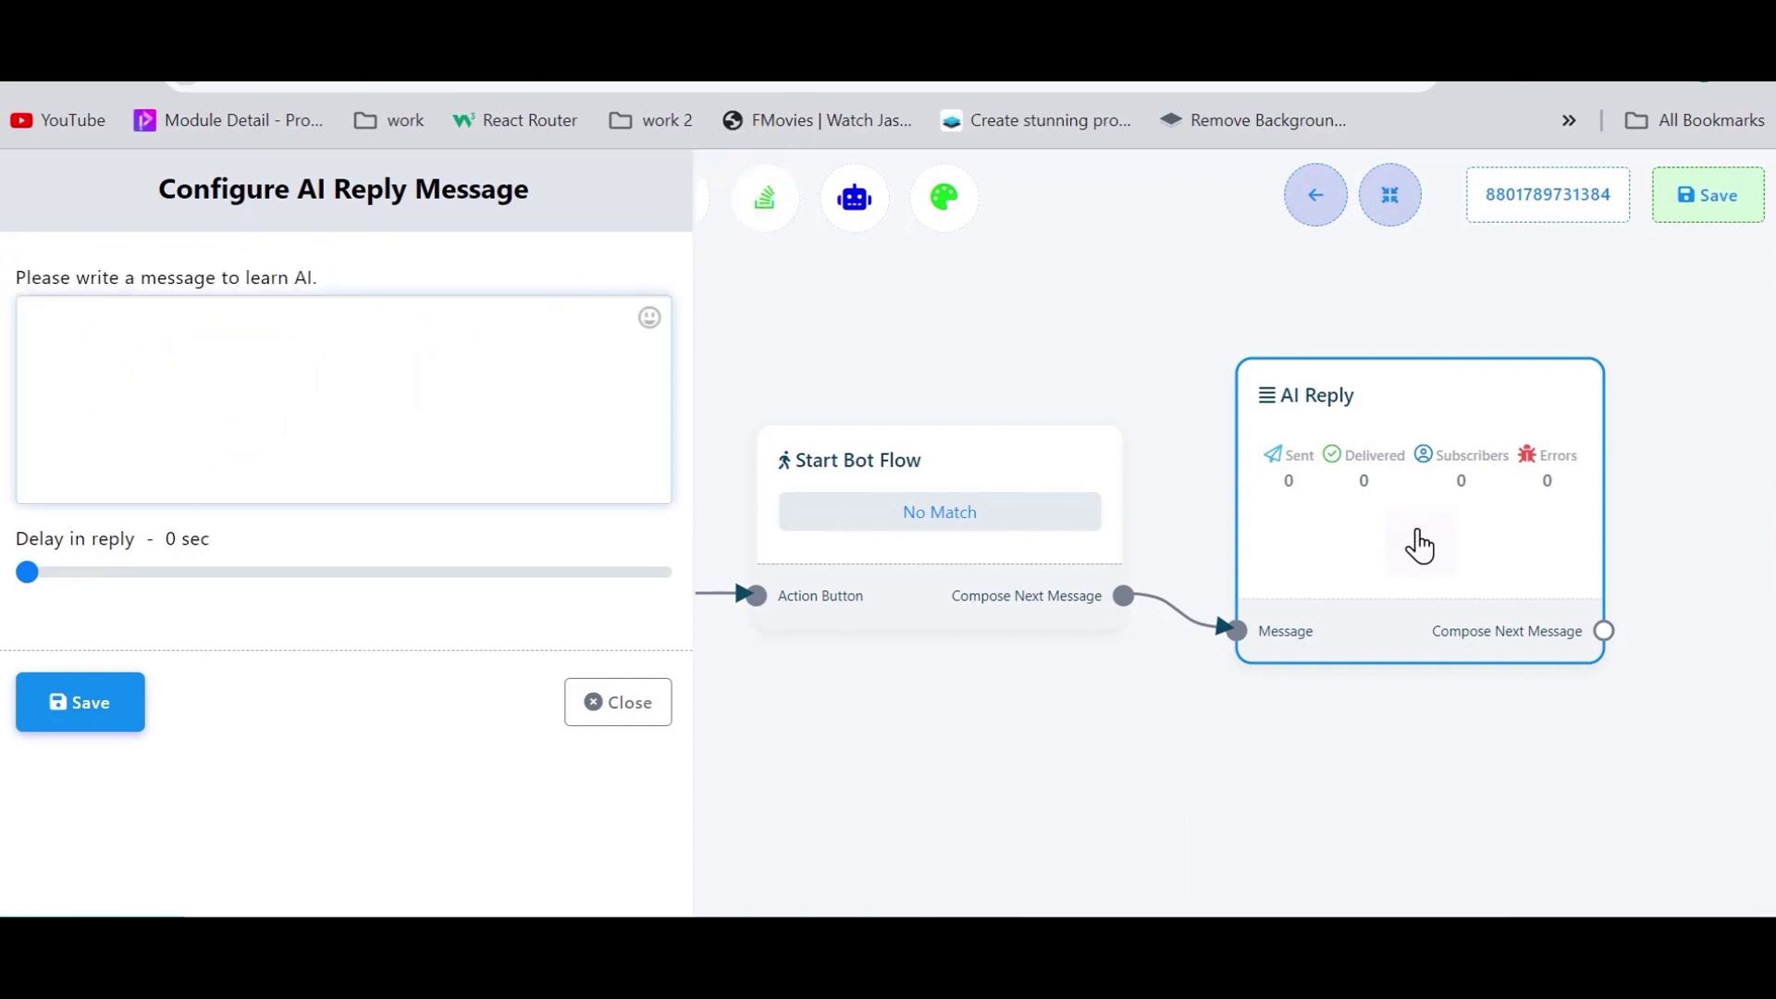
Review the ChatPion website's headline, product description and feature overview as background for the AI training message
left_click(777, 55)
scroll(752, 361, "up", 15)
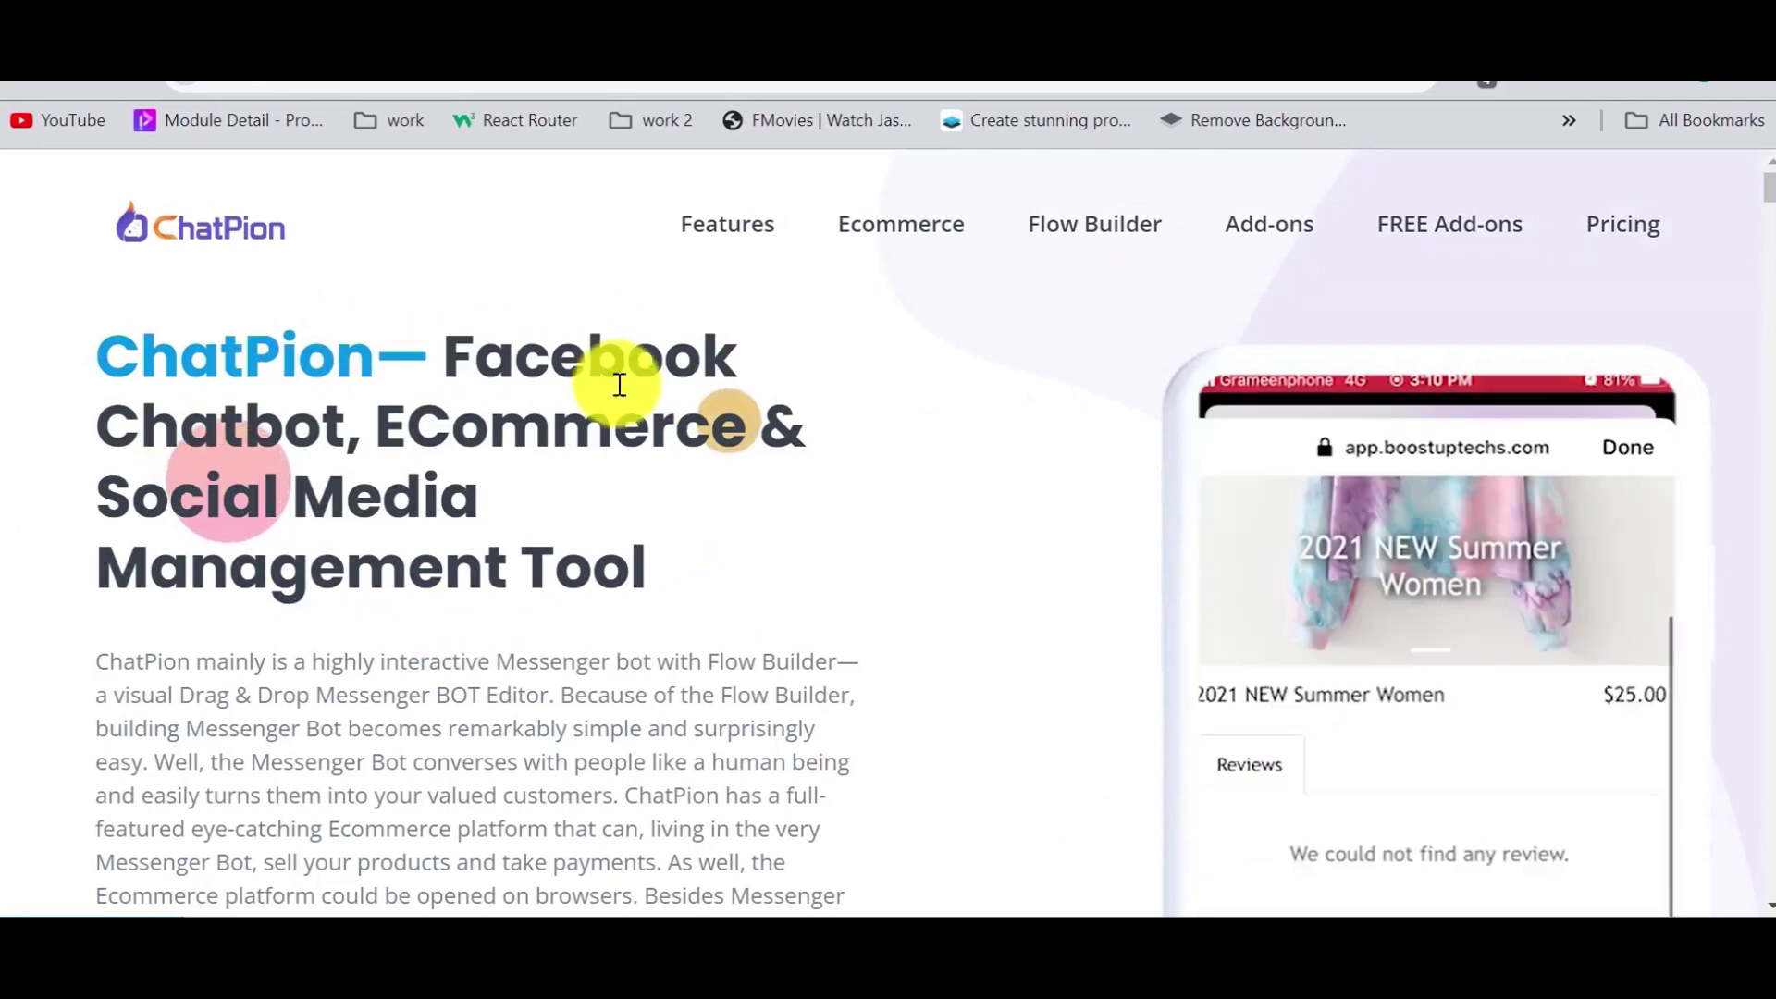
left_click_drag(455, 351, 737, 357)
left_click(666, 532)
scroll(773, 496, "down", 8)
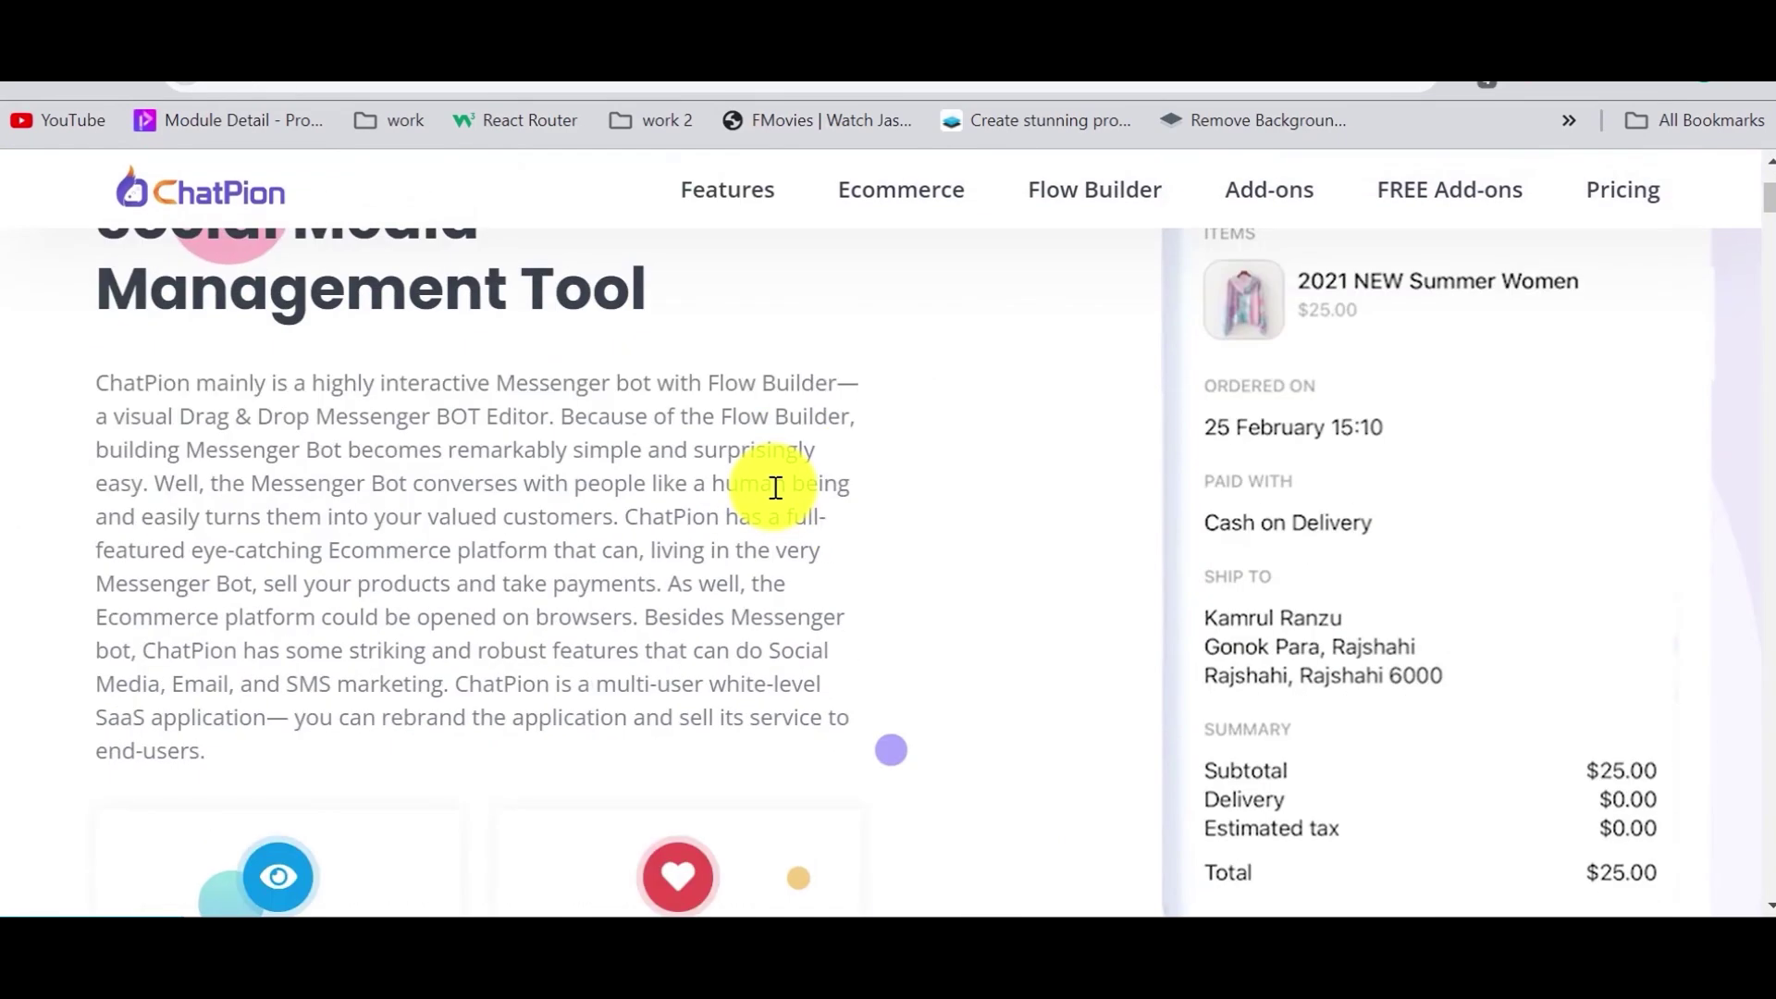
scroll(775, 490, "down", 10)
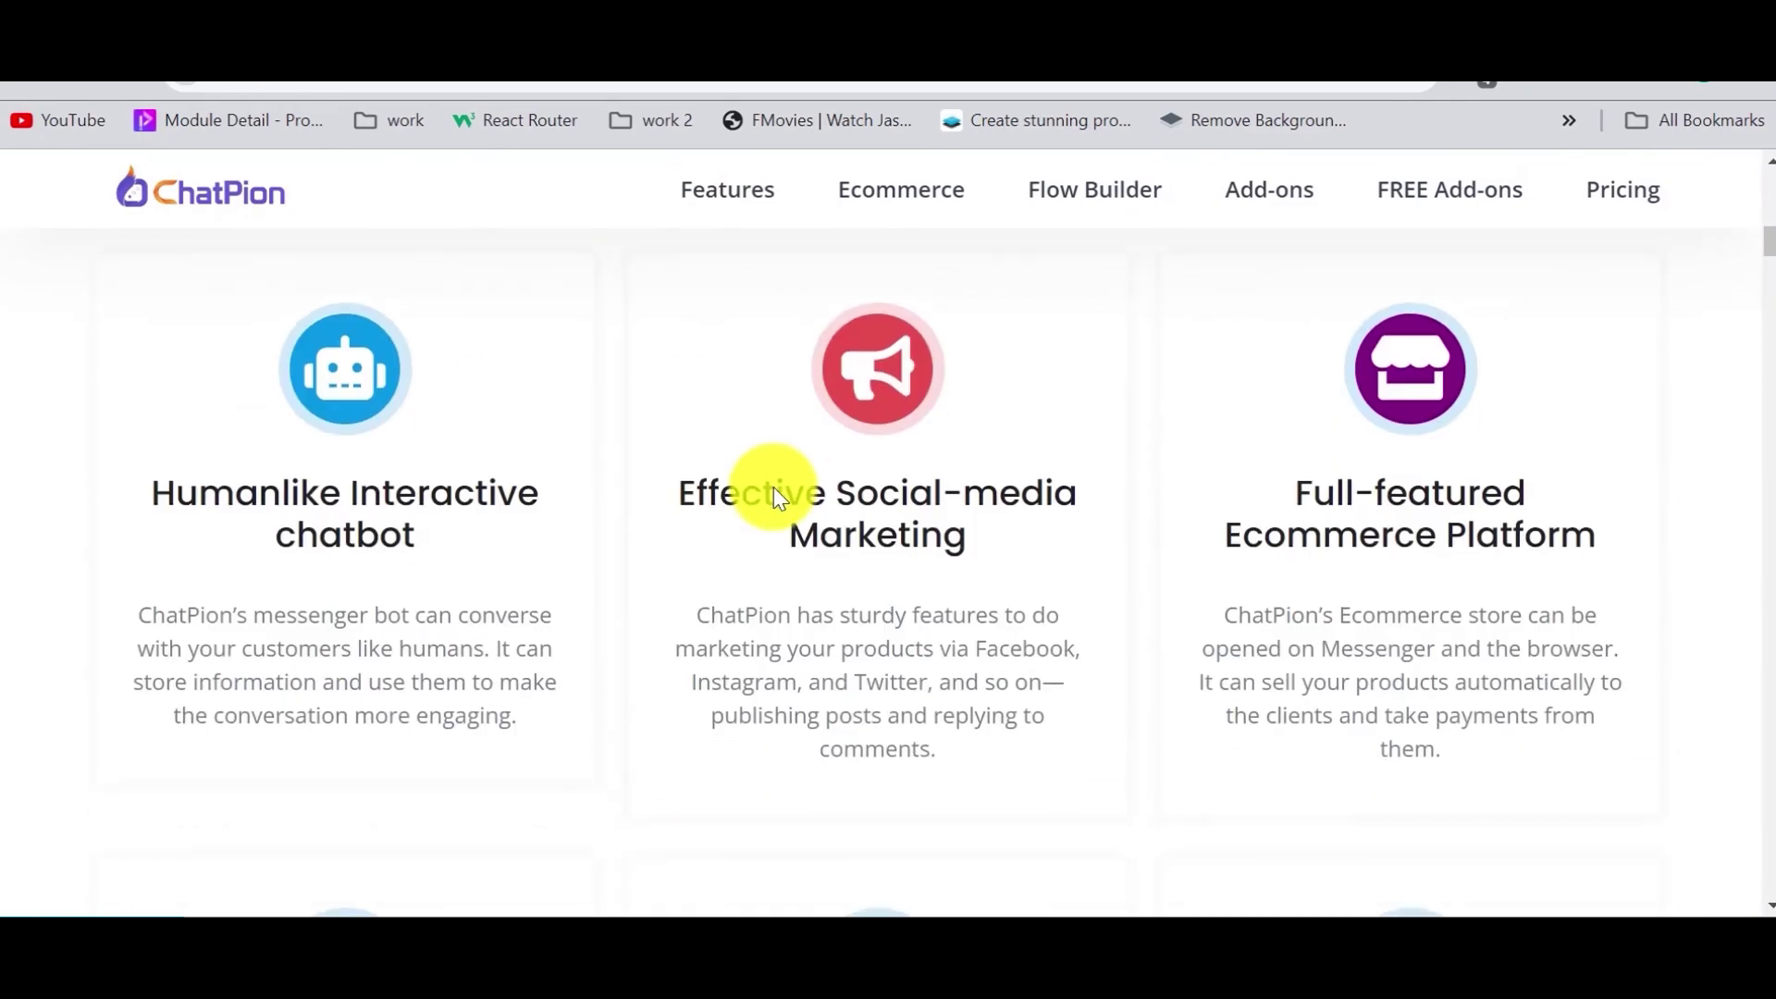
scroll(775, 492, "down", 10)
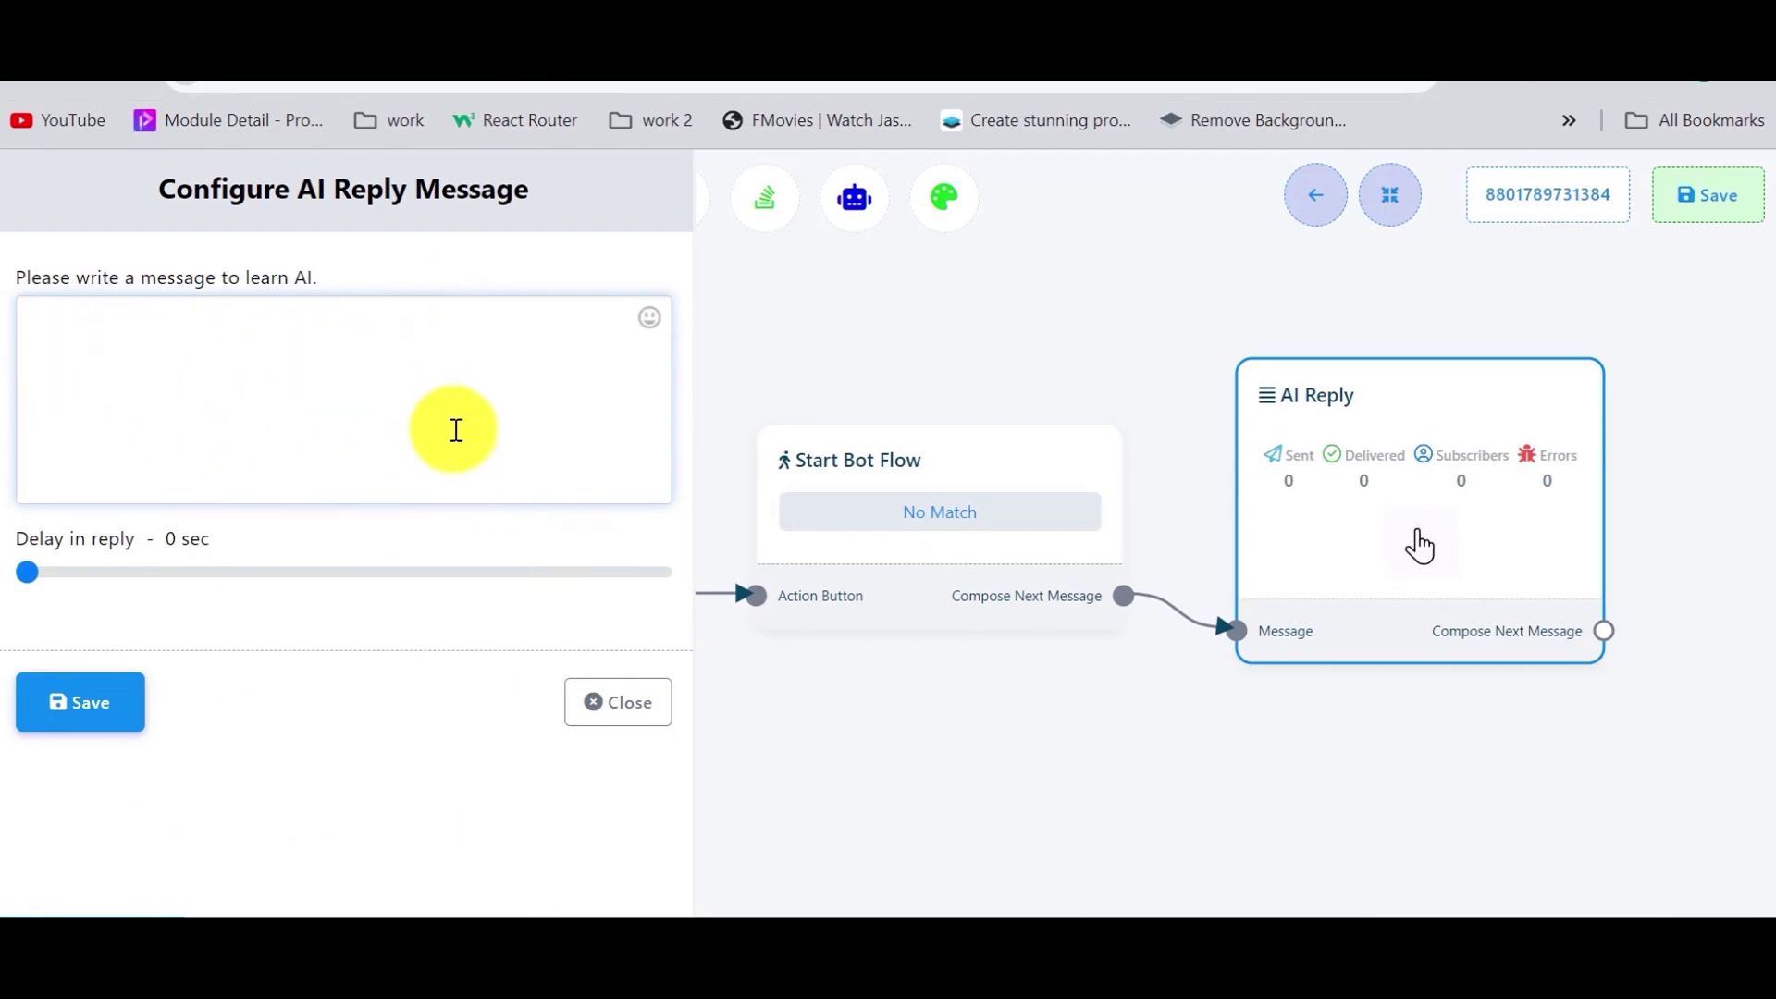
Copy the ChatPion description text from Notepad into the AI Reply's training message, and save the block and the flow
left_click(849, 916)
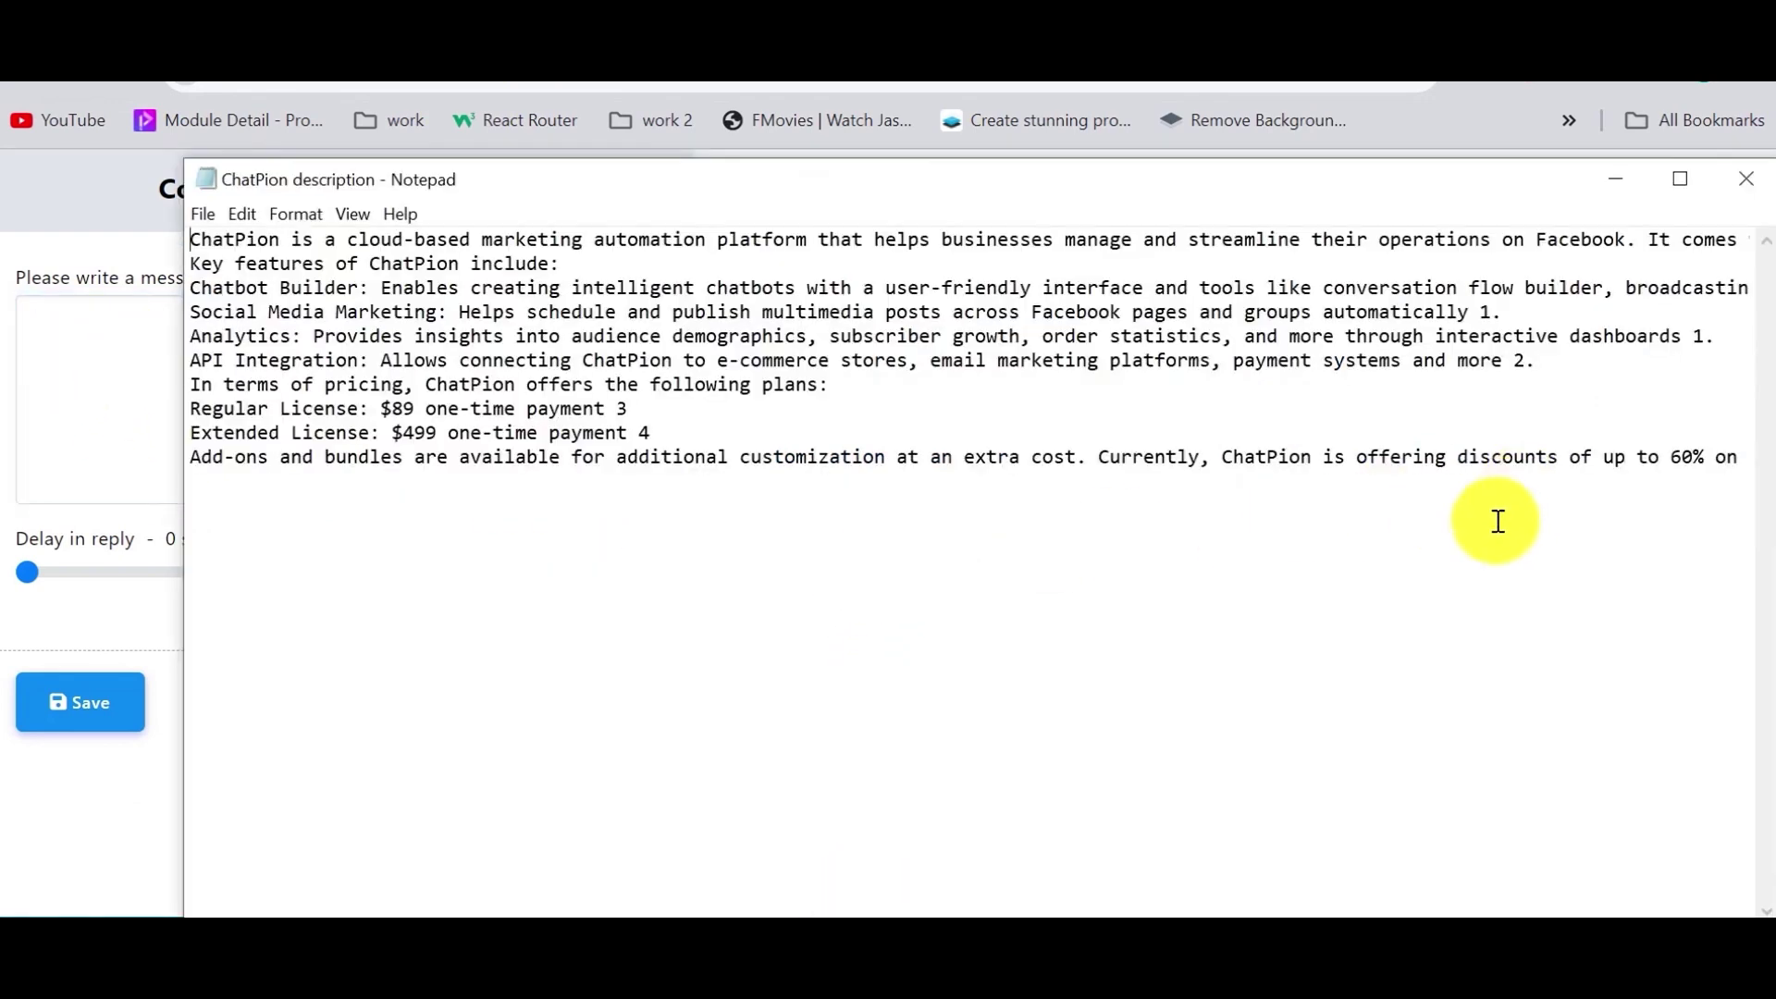
left_click_drag(1596, 526, 132, 222)
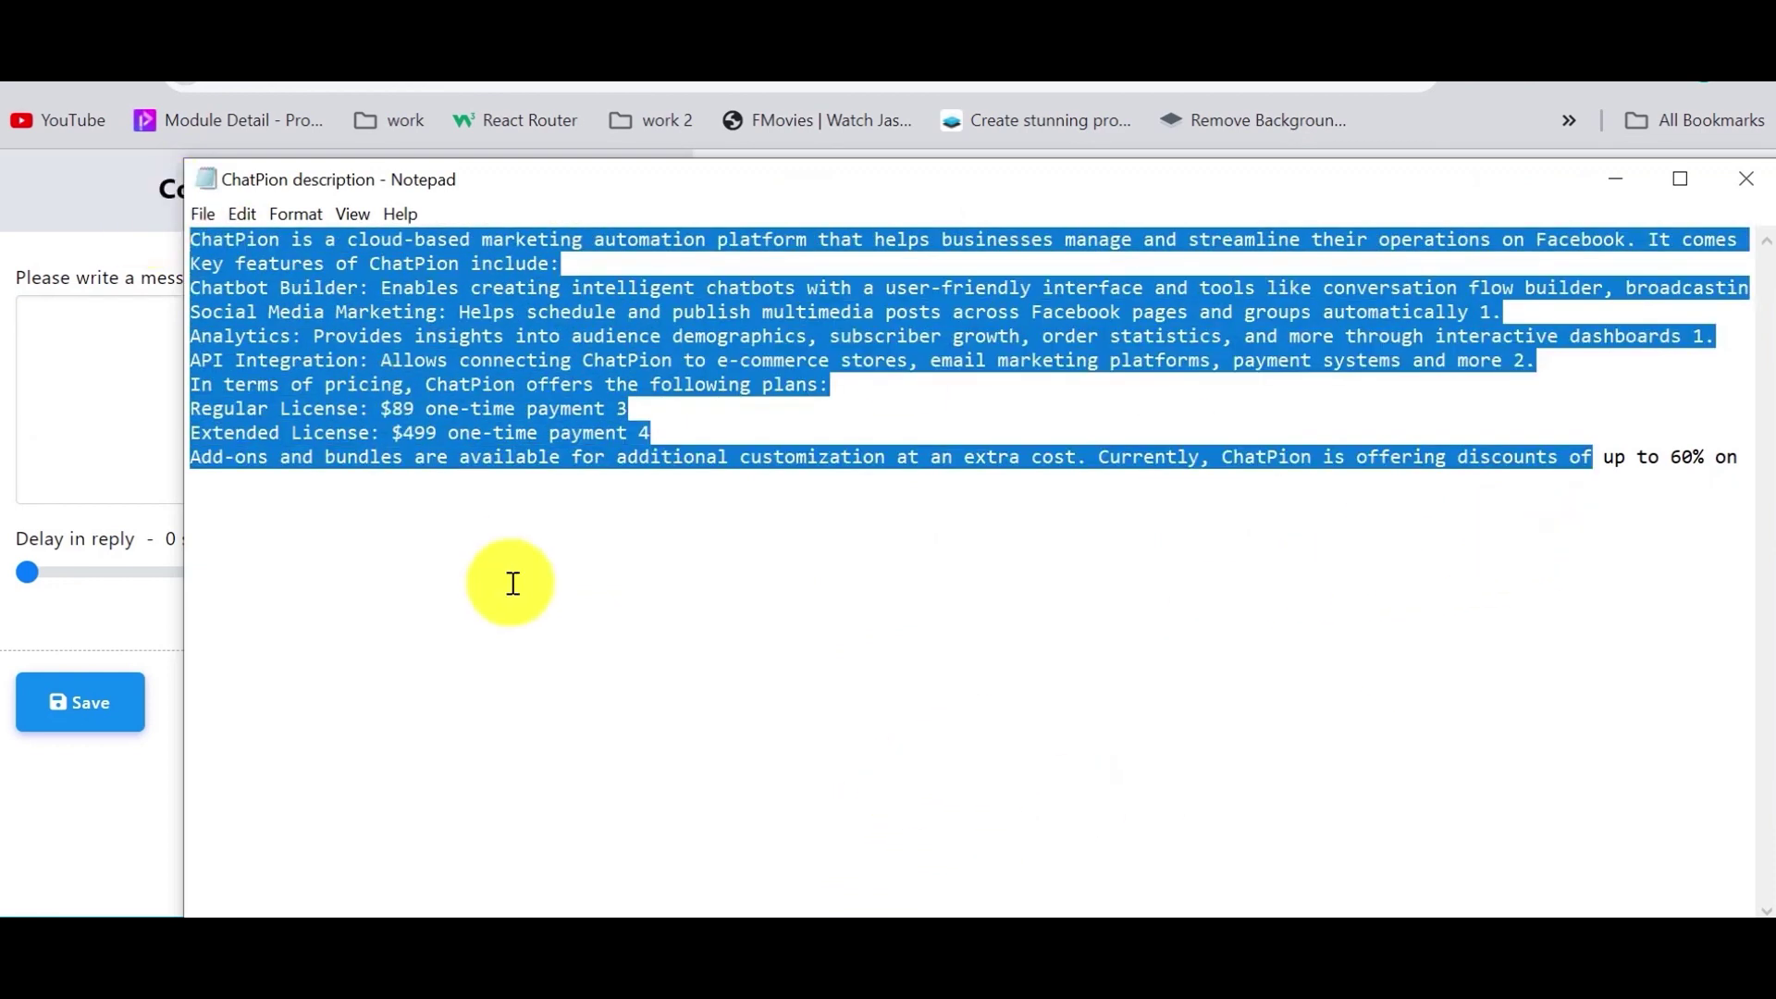
left_click(43, 373)
key("ctrl+v")
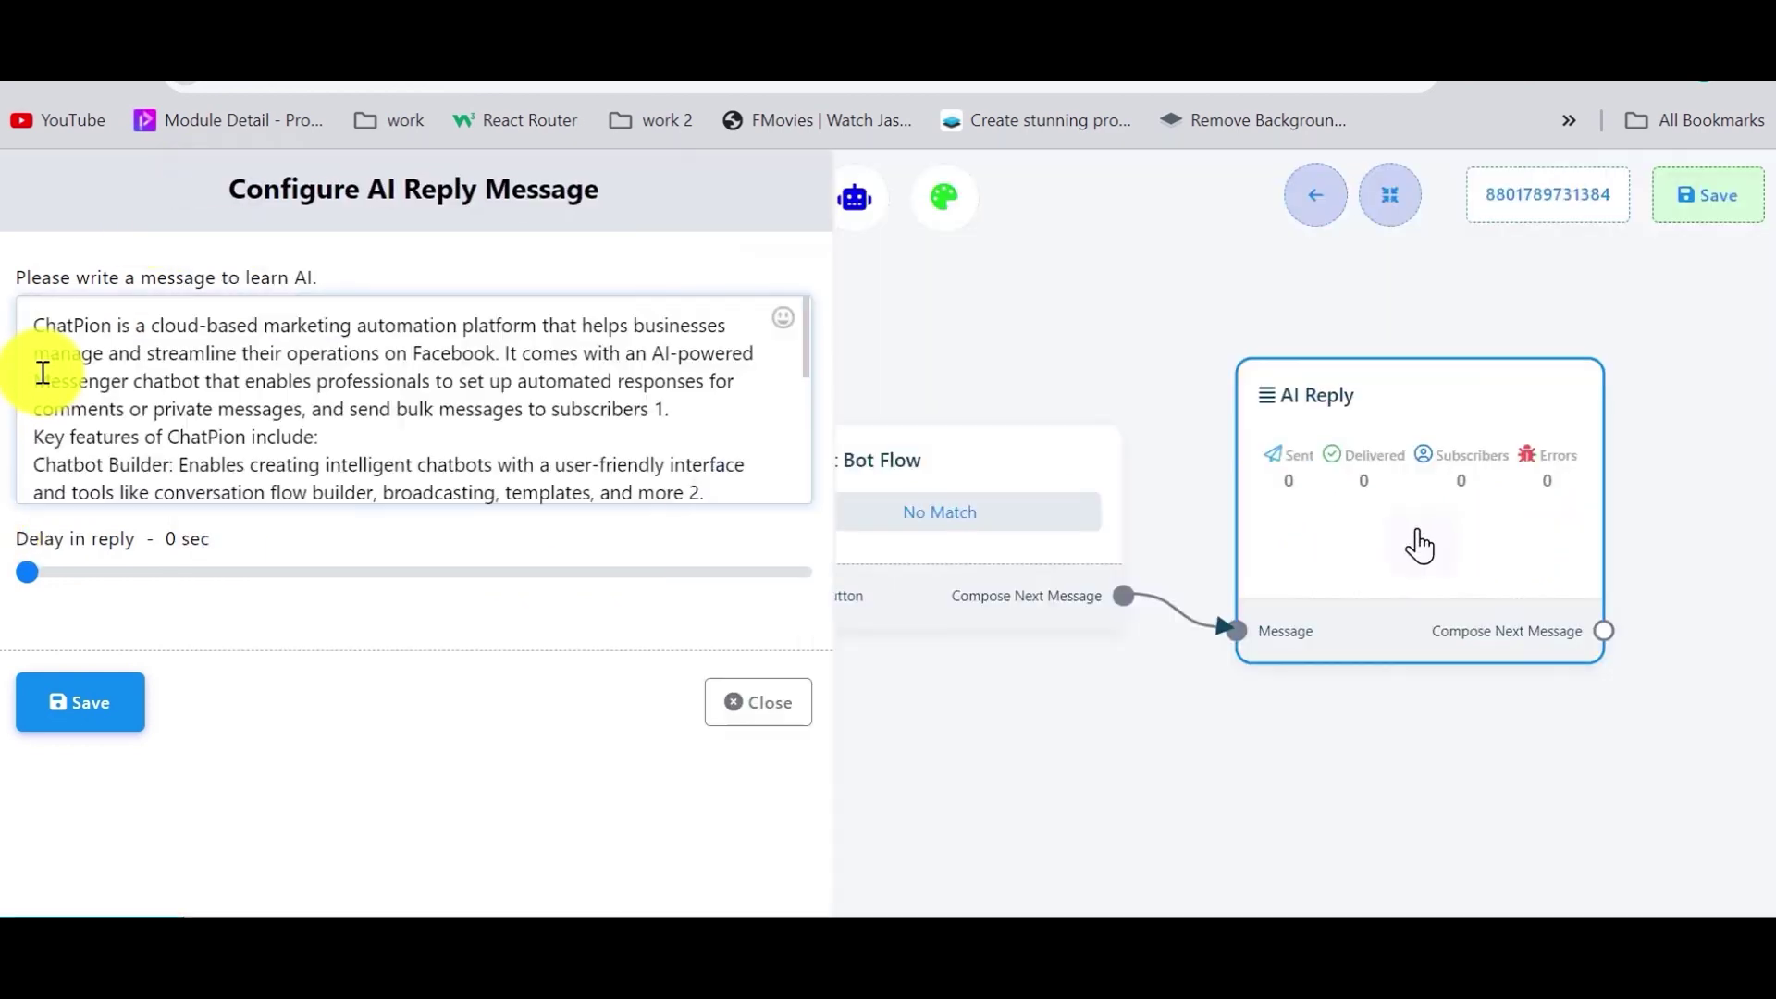
scroll(99, 384, "down", 2)
left_click(88, 718)
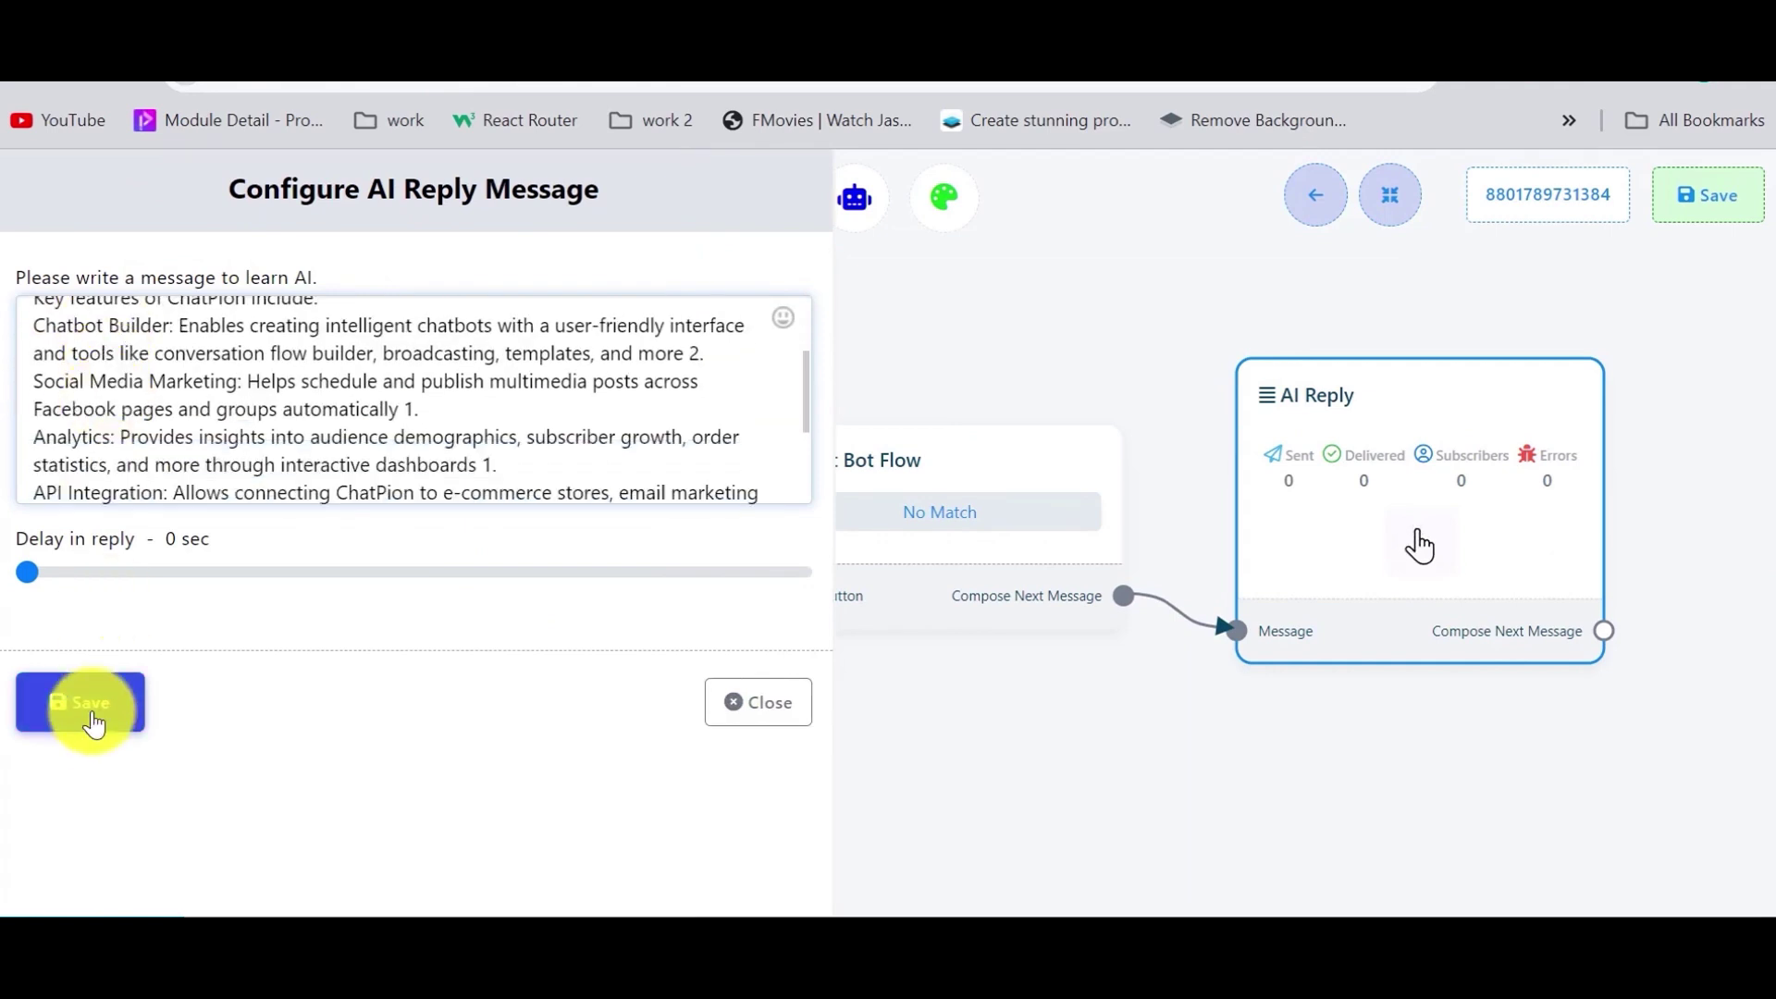
left_click(1712, 197)
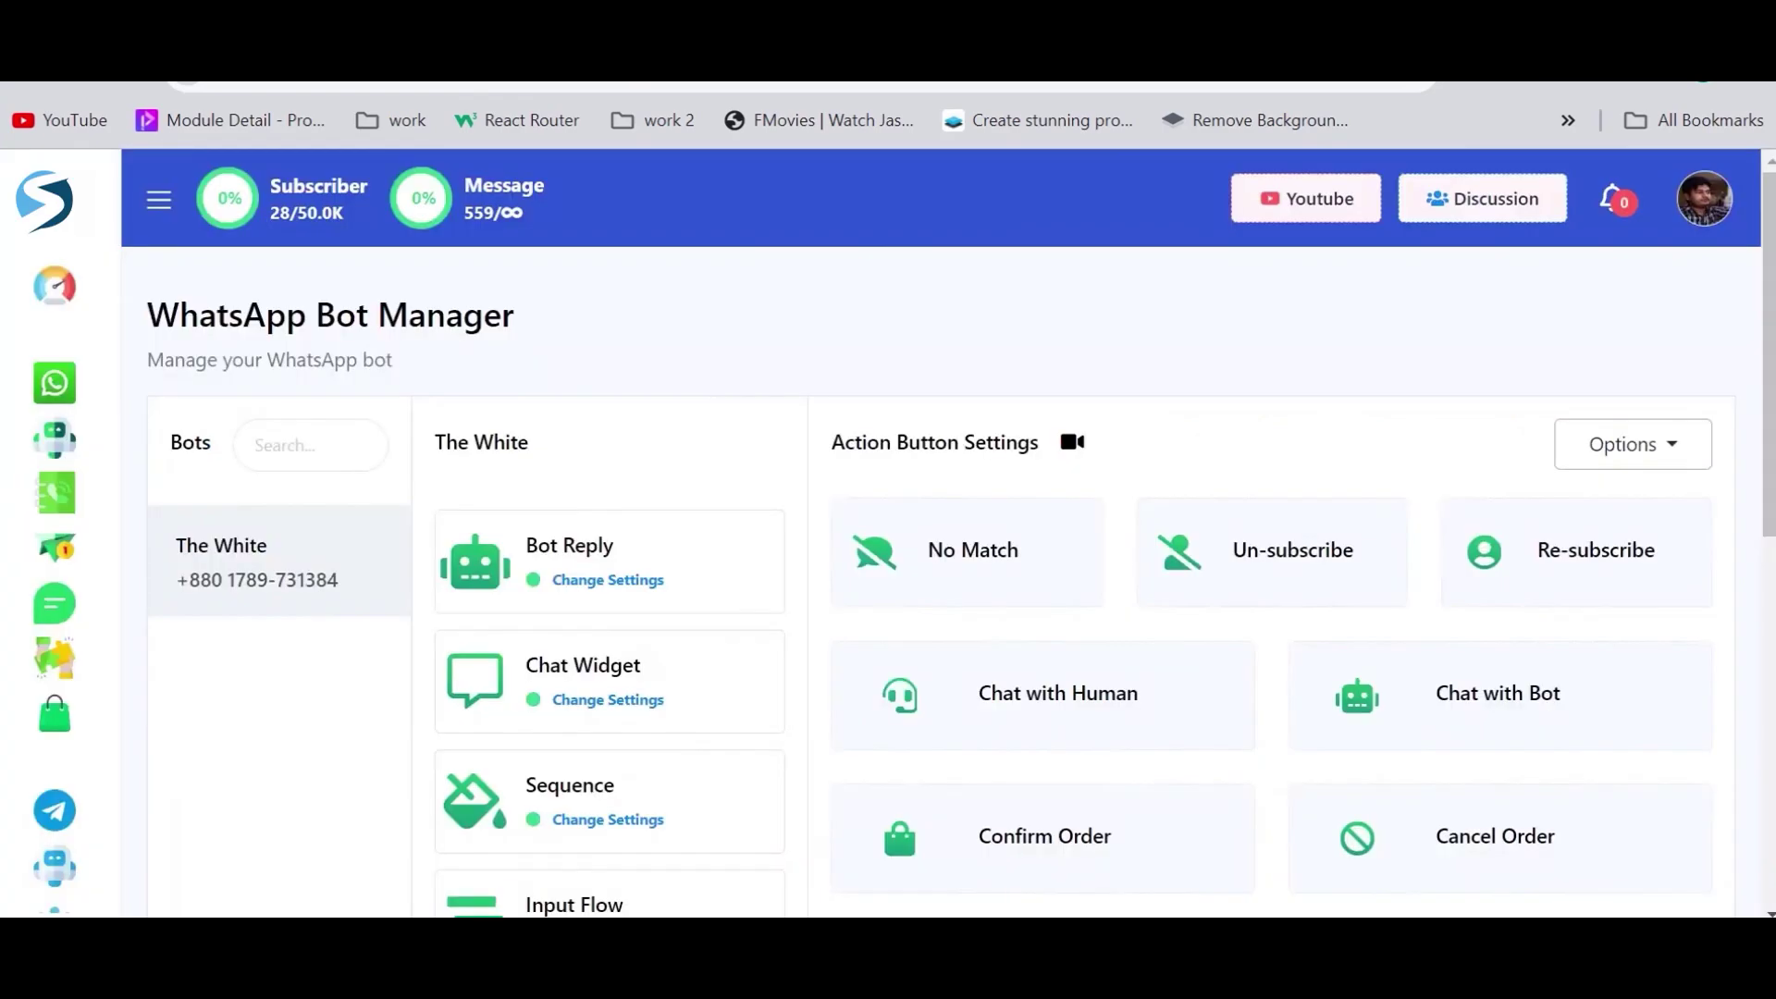
Enable No Match Reply in the WhatsApp bot's general Configuration settings
scroll(777, 505, "down", 8)
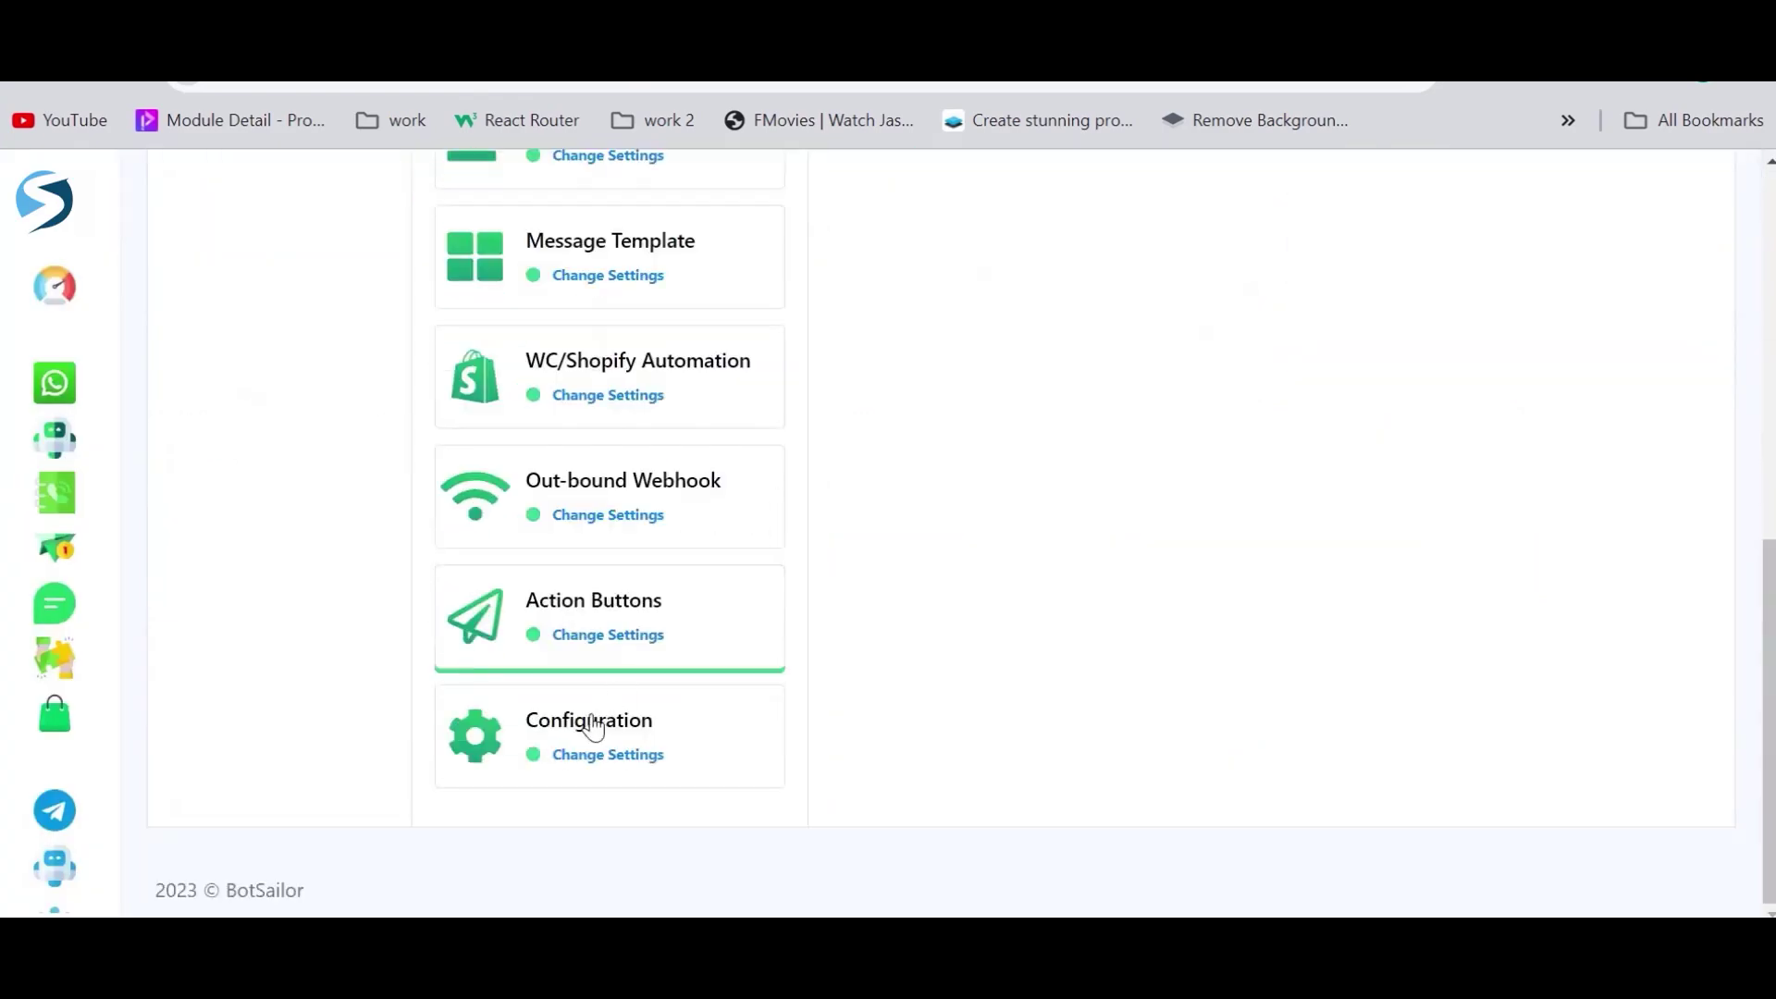
left_click(592, 728)
scroll(1261, 725, "up", 8)
double_click(867, 509)
left_click(921, 511)
scroll(1111, 572, "down", 2)
left_click_drag(834, 608, 904, 622)
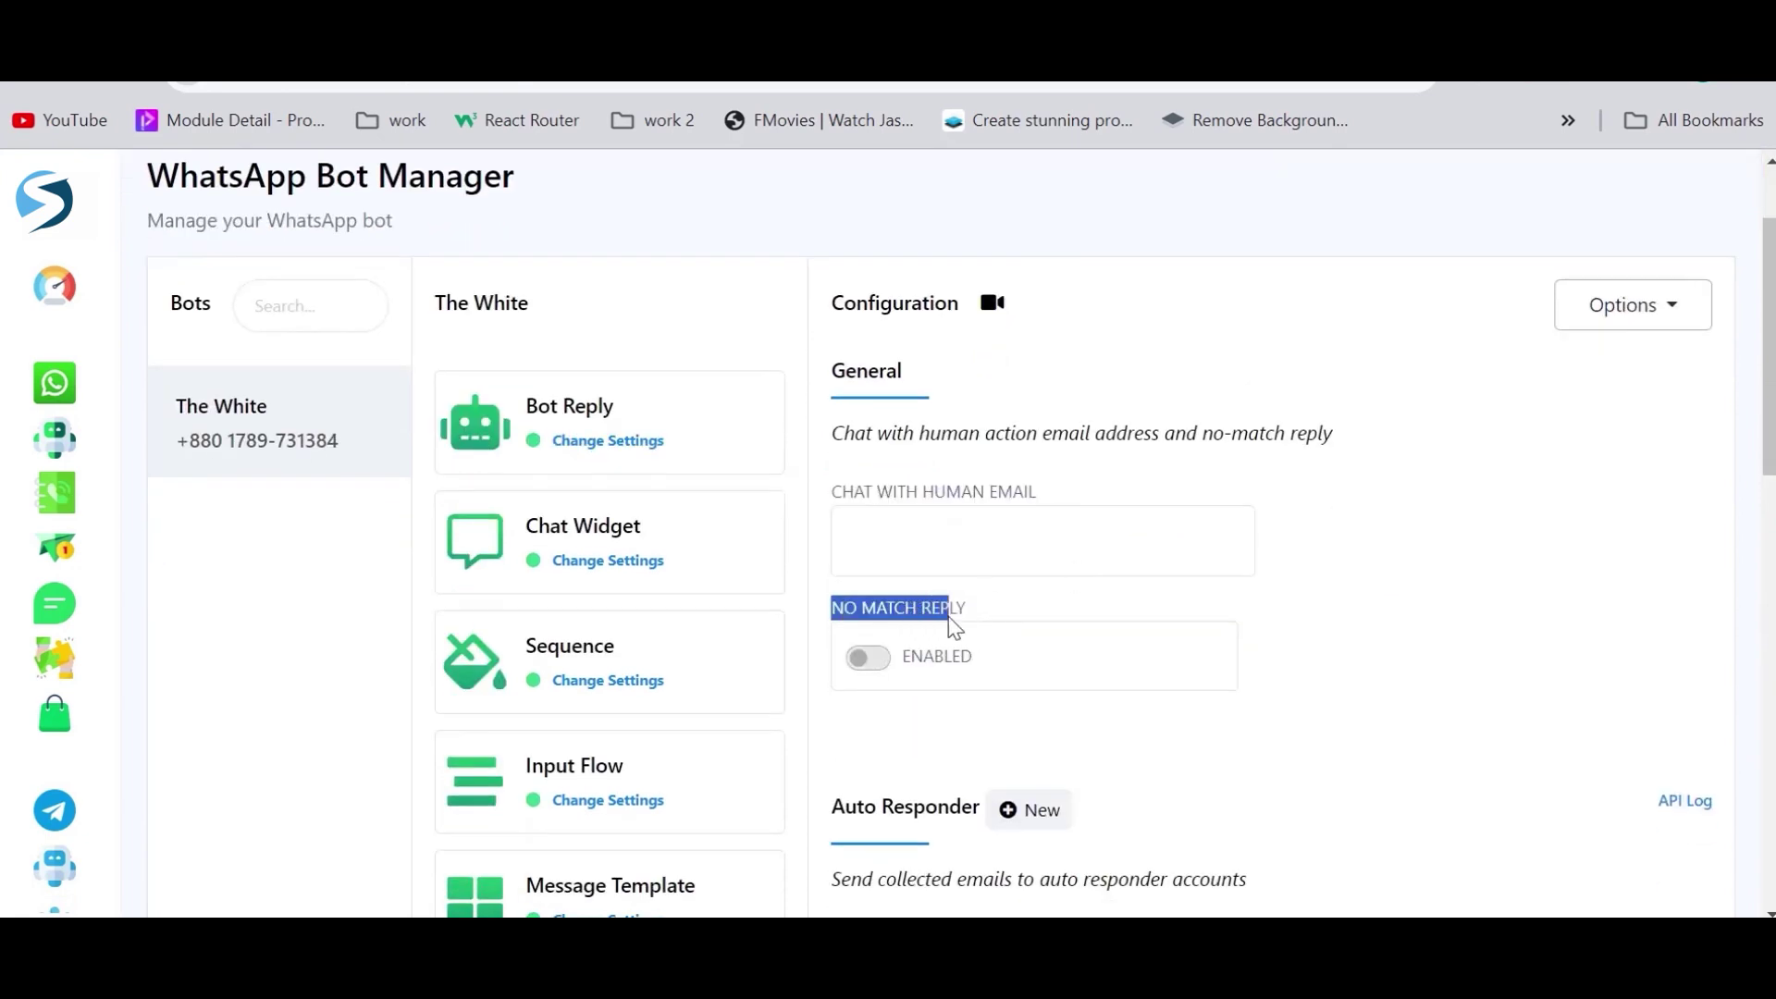
left_click(975, 700)
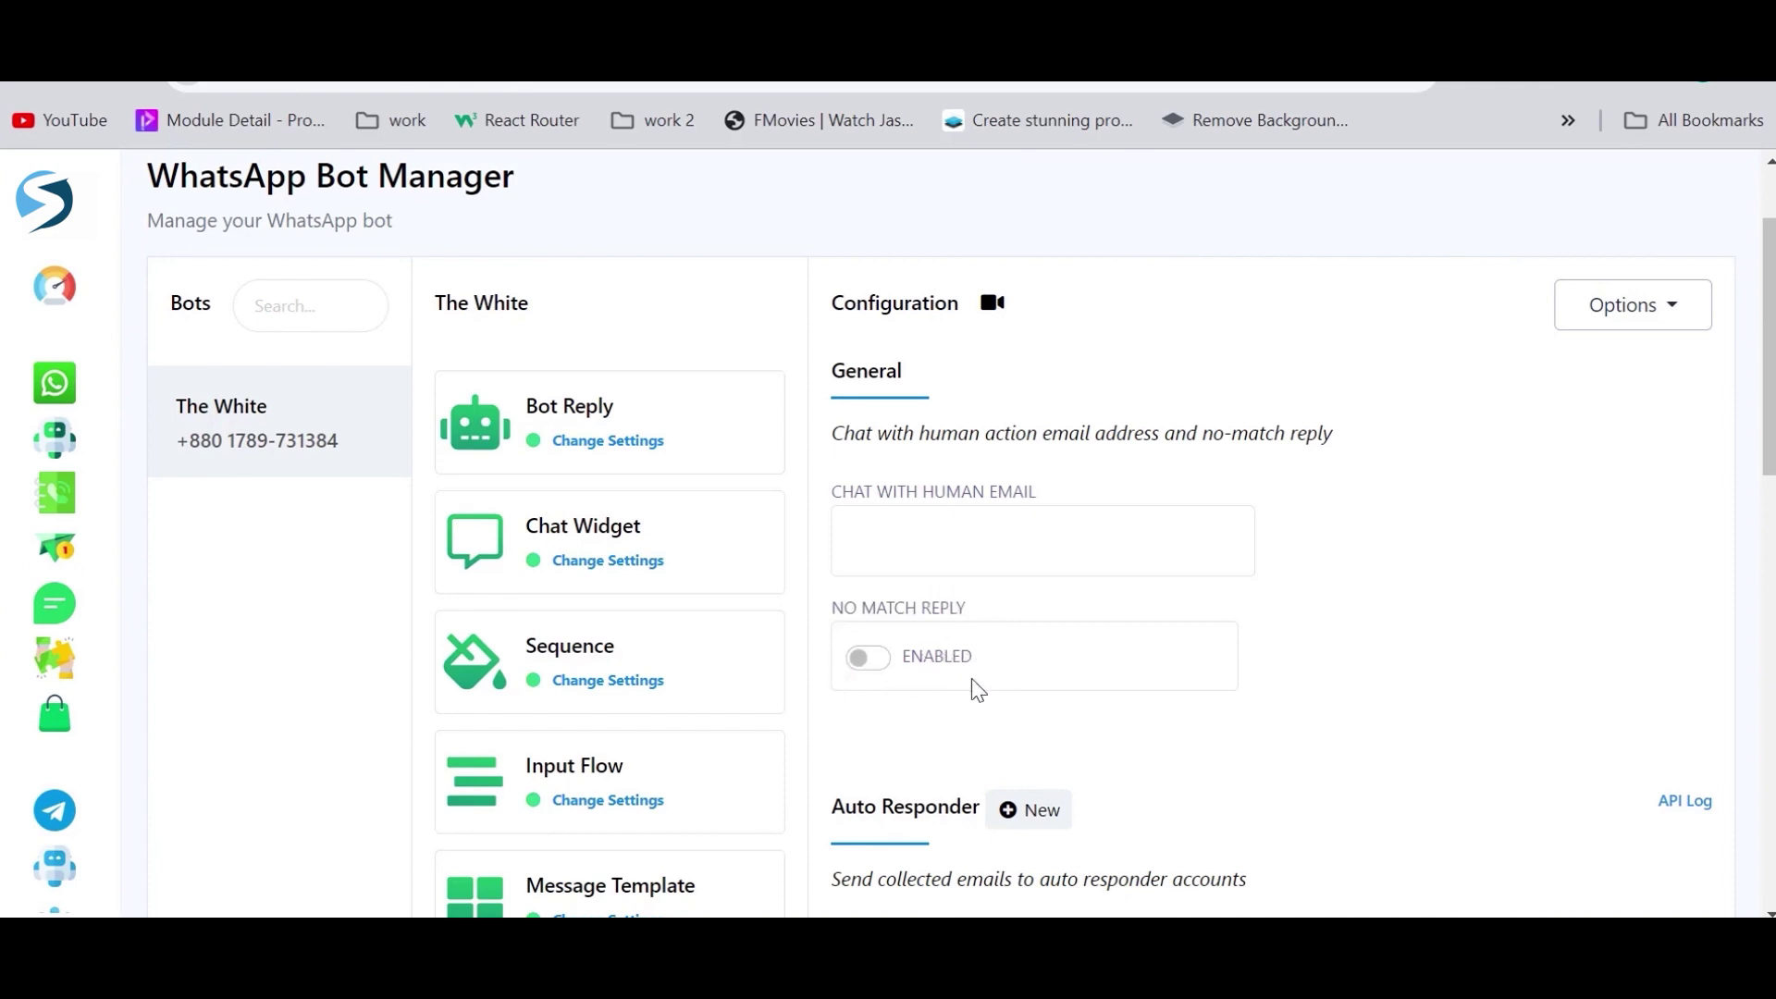
left_click(875, 662)
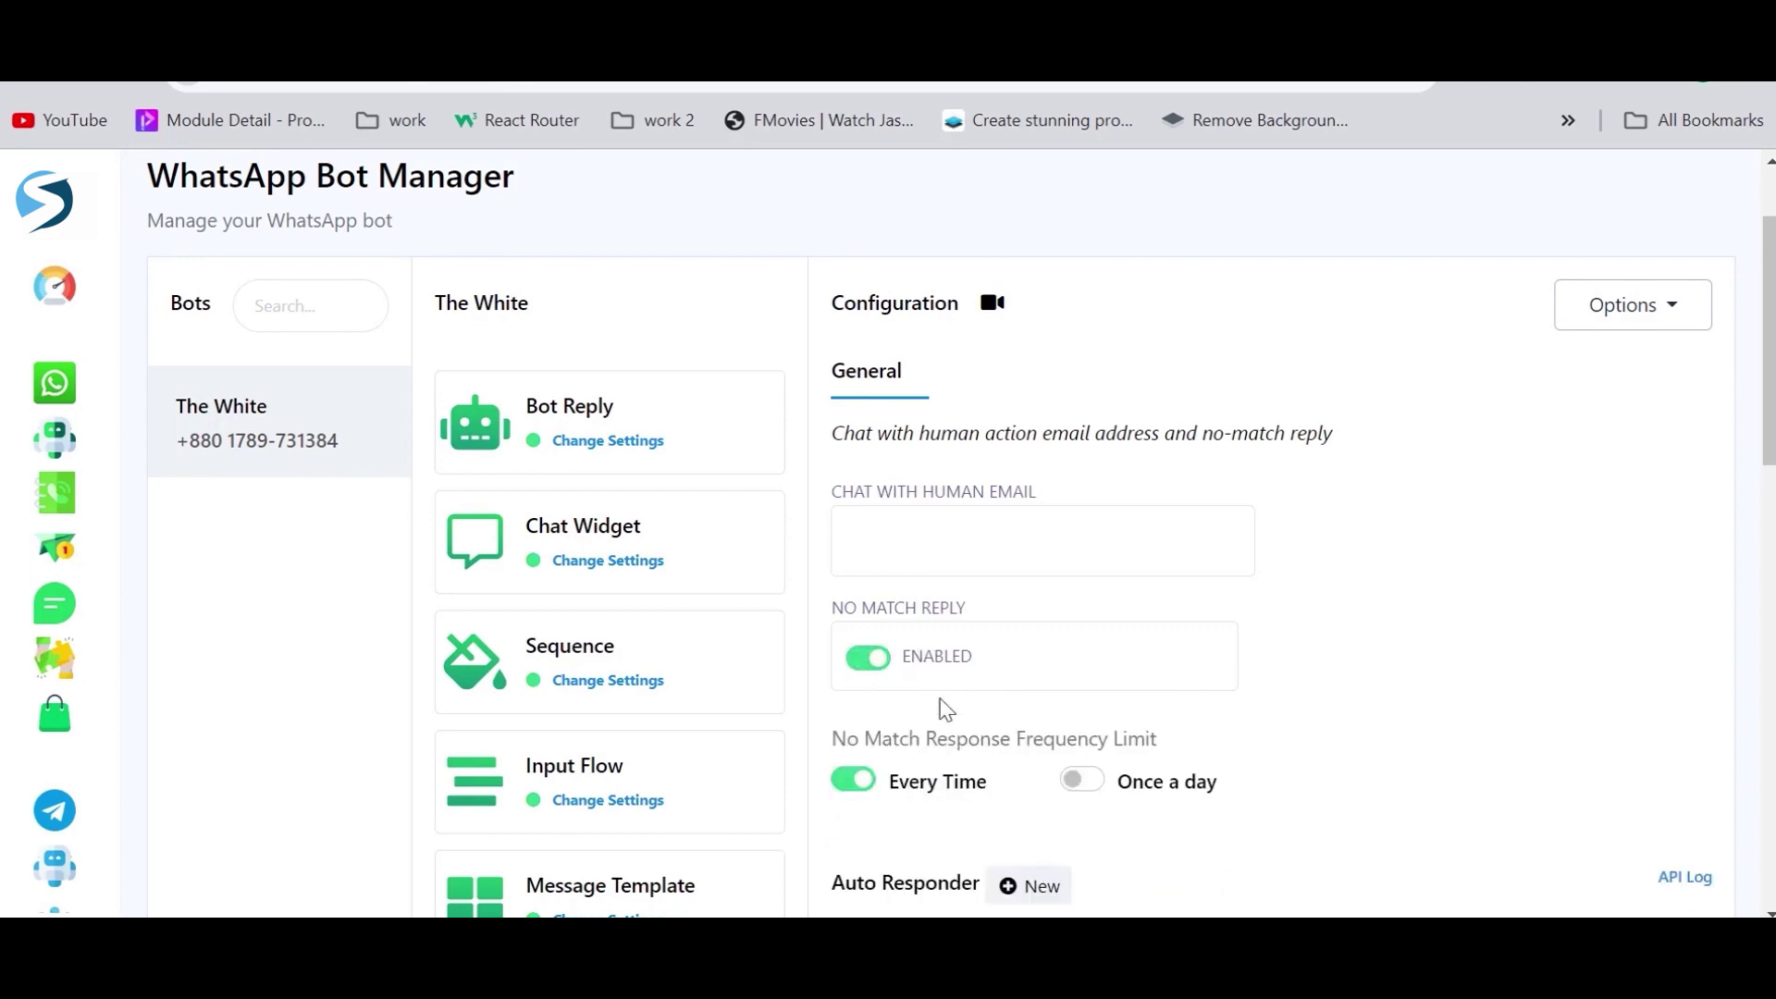
Examine the Every Time and Once a day options under No Match Response Frequency Limit
scroll(969, 700, "down", 3)
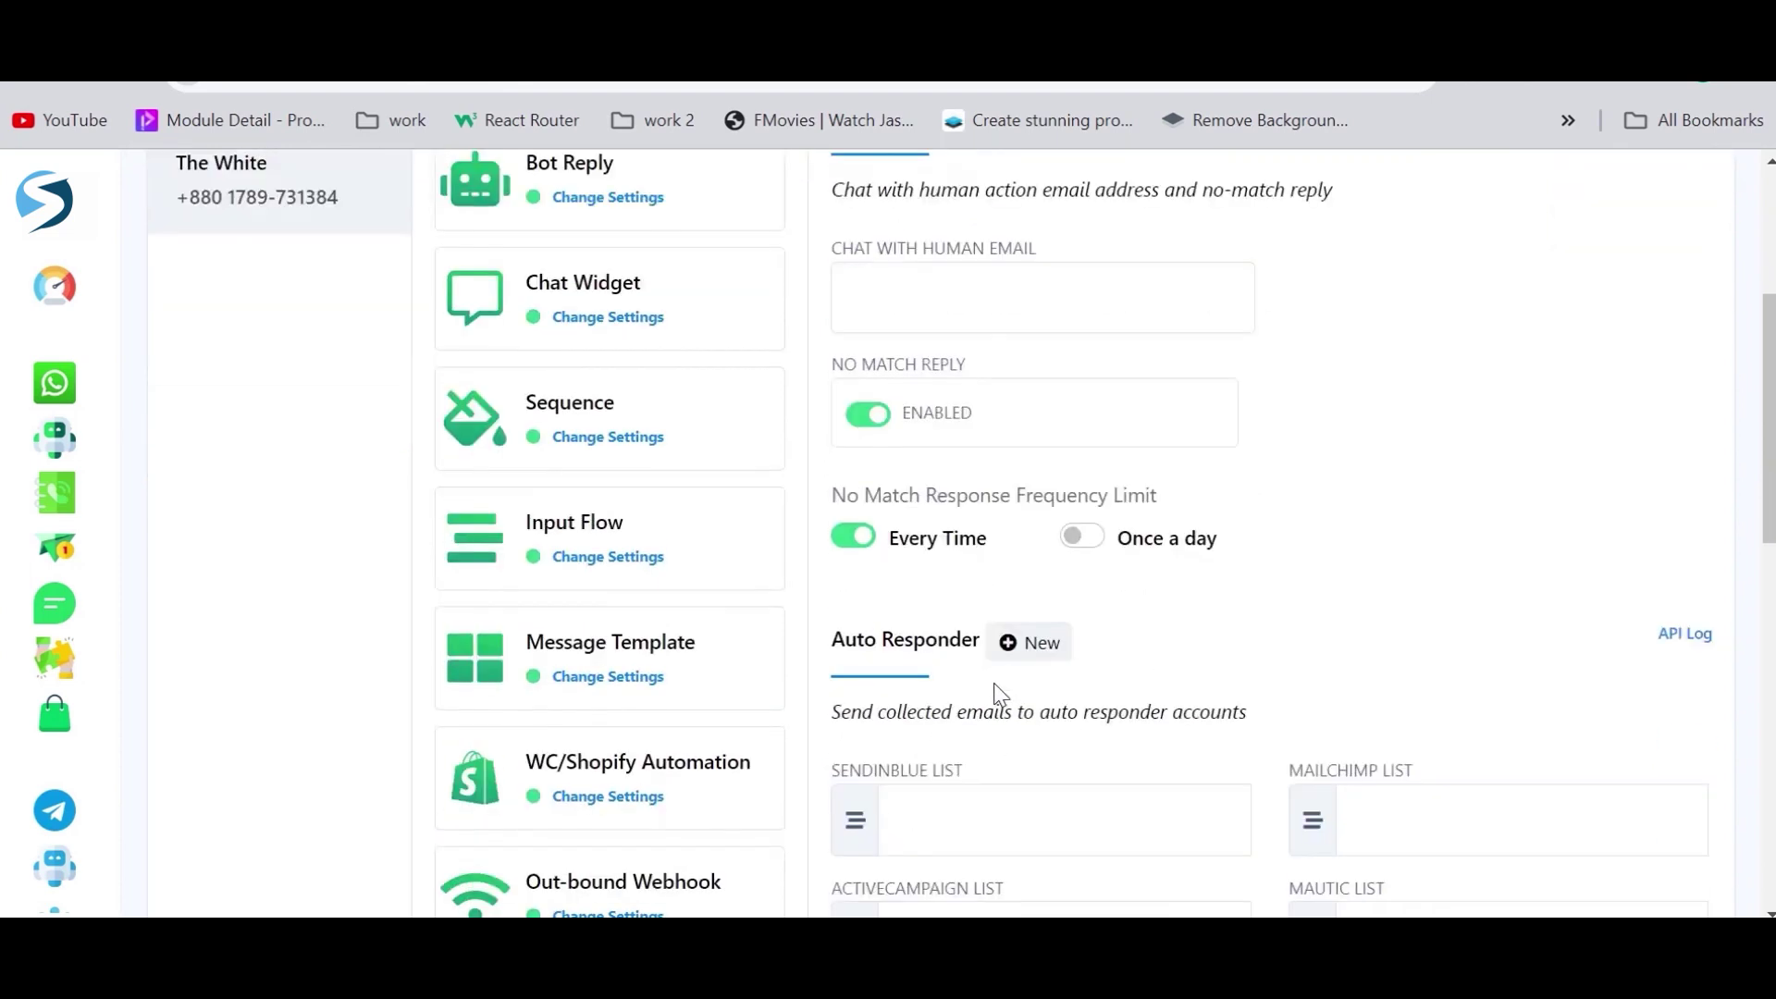
left_click_drag(861, 467, 1154, 461)
left_click(923, 518)
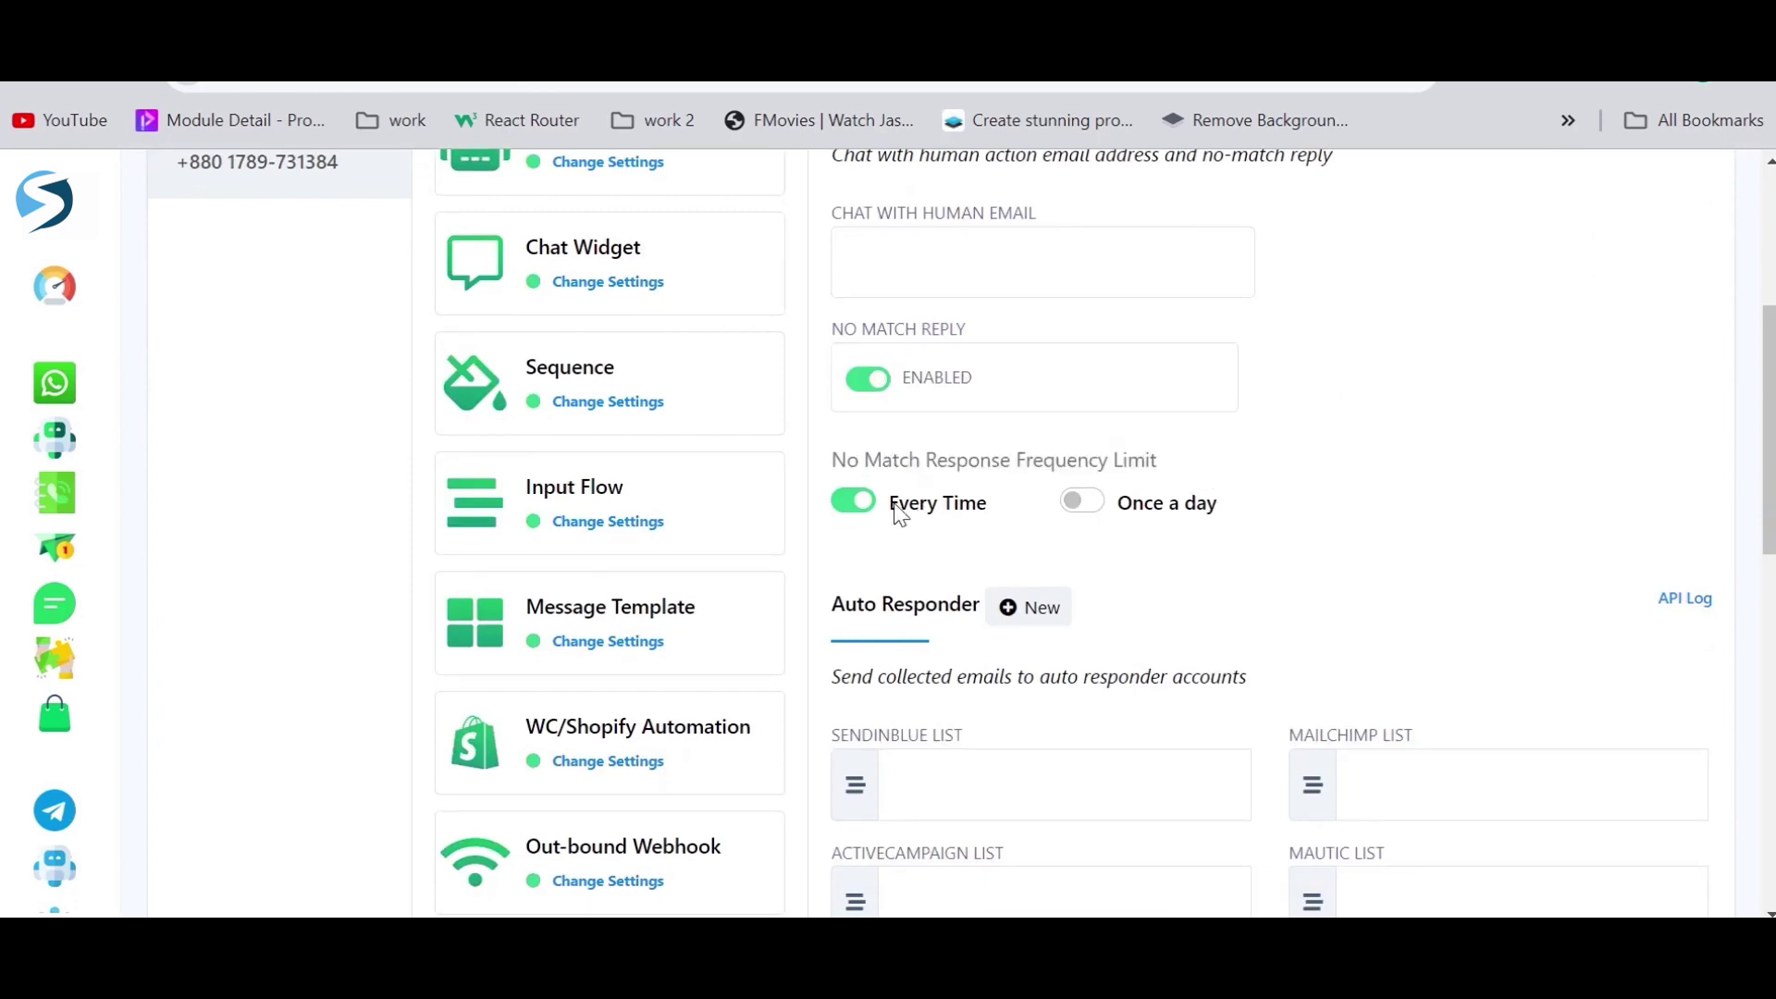
left_click_drag(895, 509, 1036, 536)
left_click(1145, 534)
left_click_drag(1137, 507, 1239, 514)
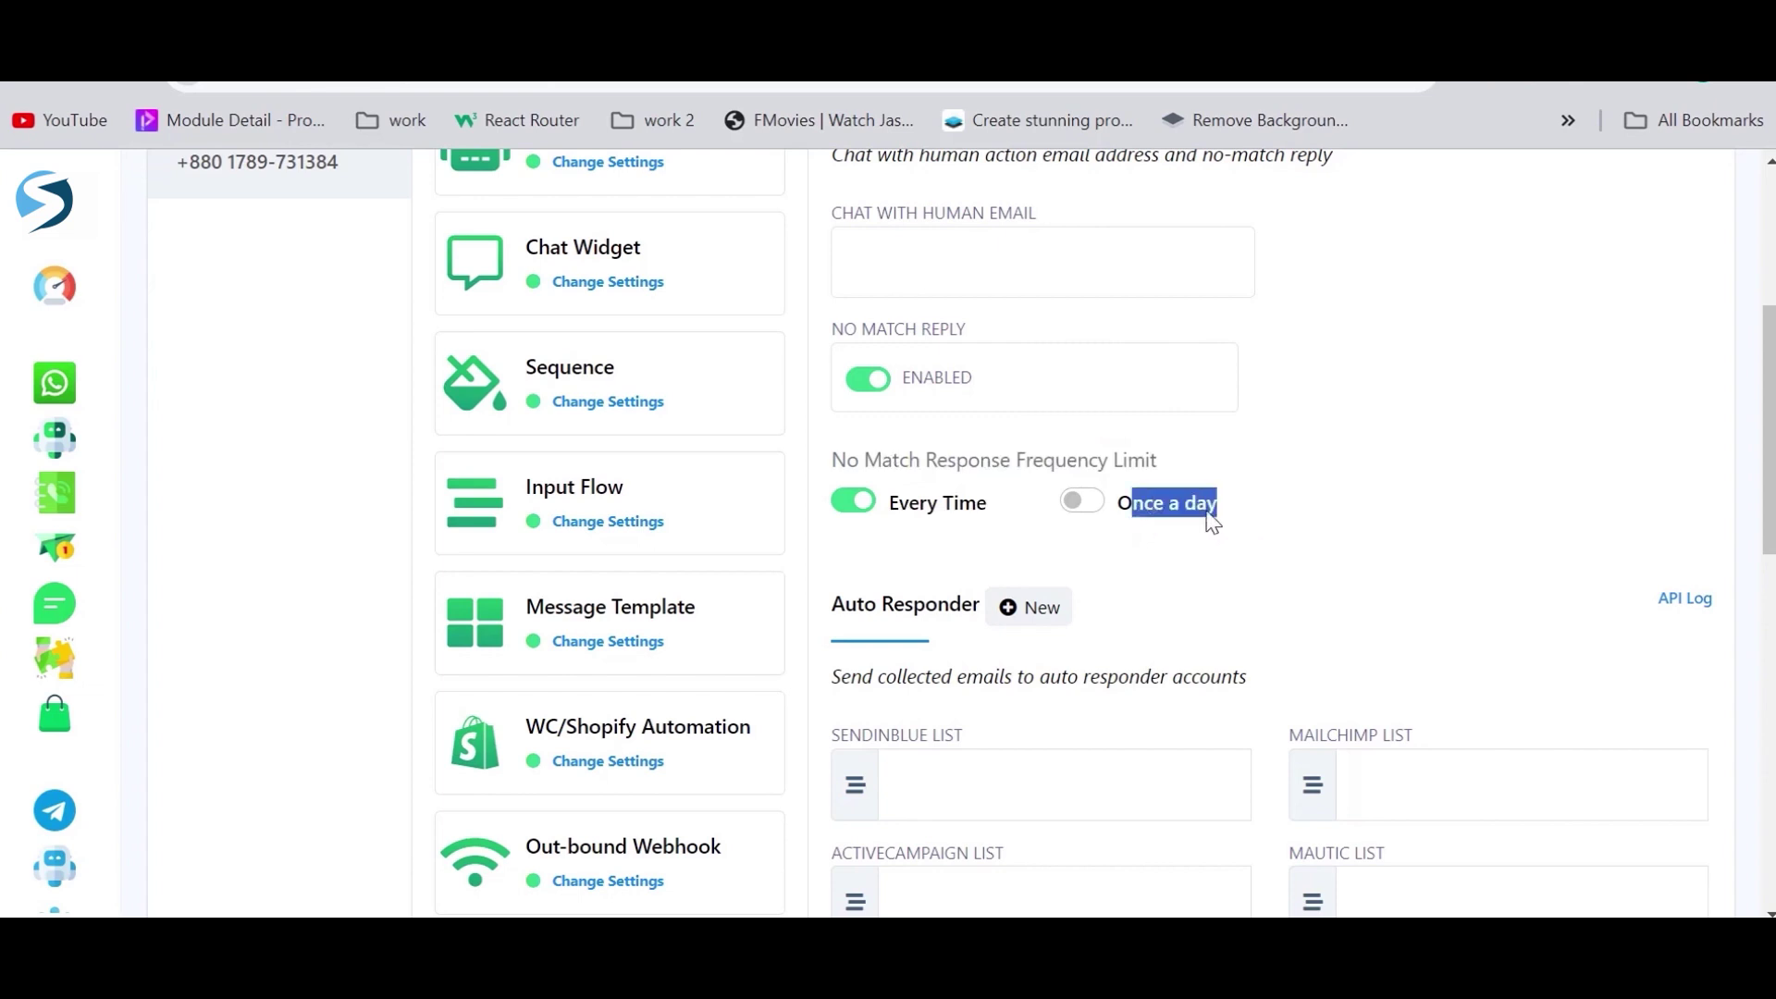
left_click(1125, 552)
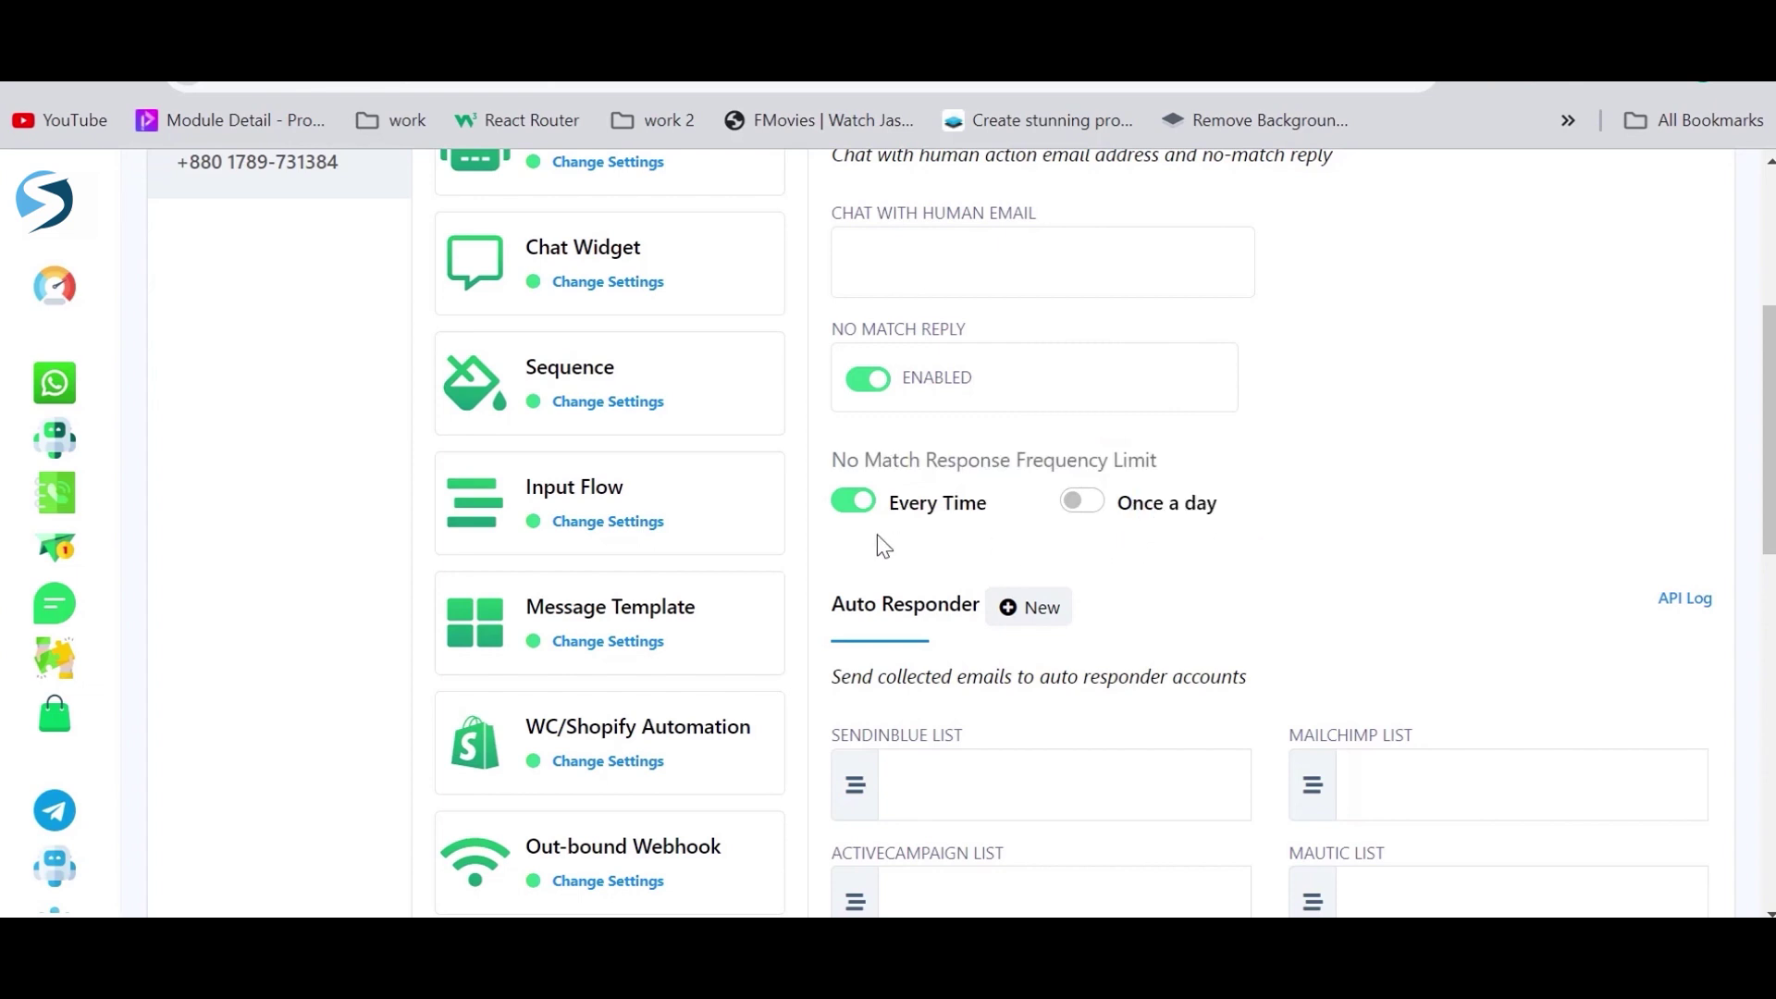
left_click_drag(889, 504, 983, 527)
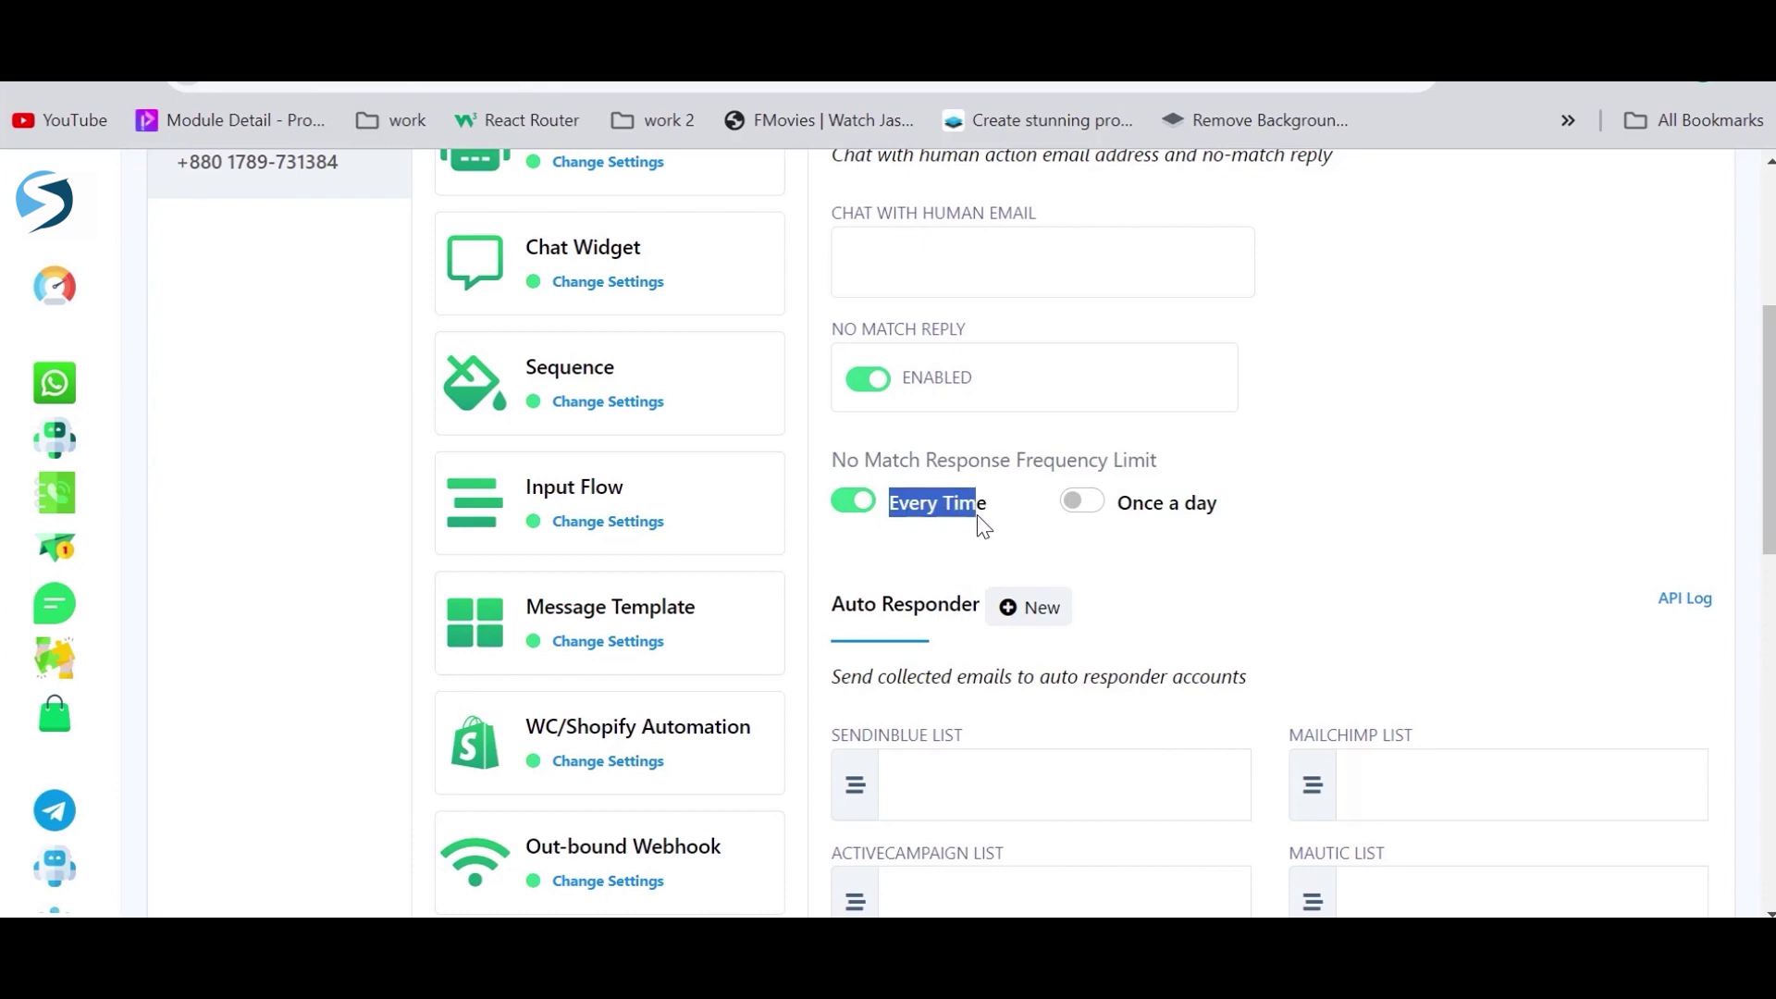
left_click(983, 527)
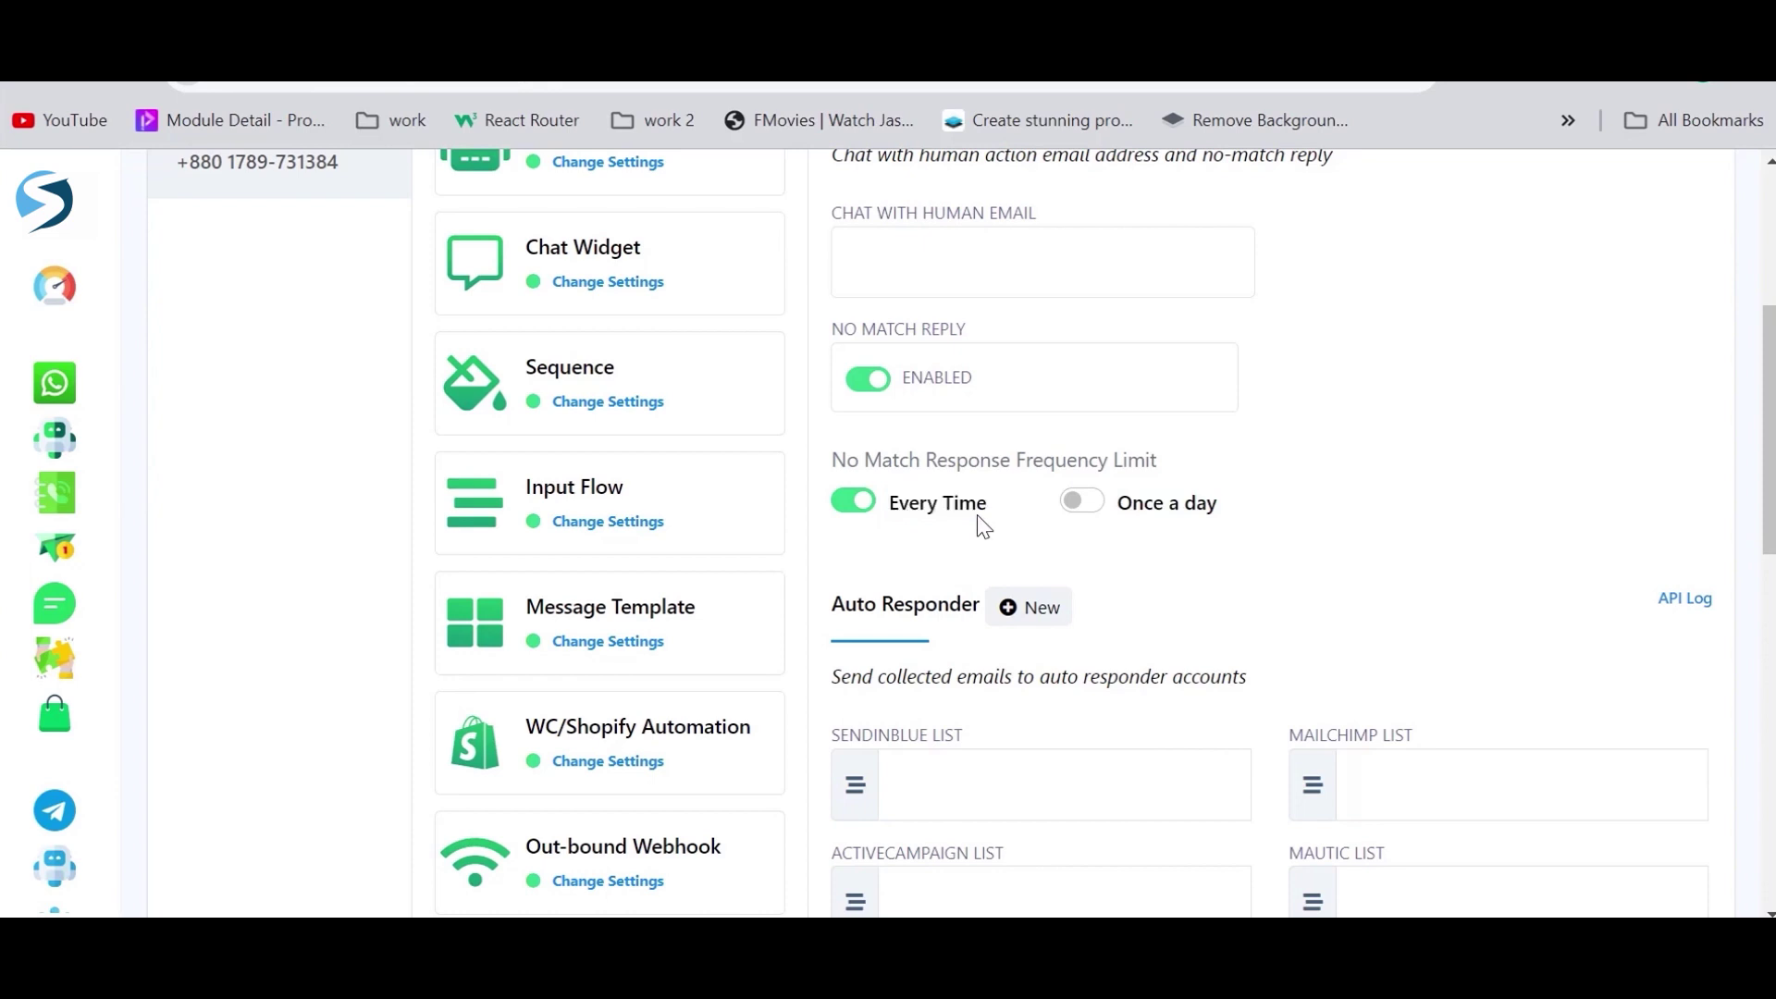
Set the No Match Response Frequency Limit to Once a day
left_click_drag(1119, 504, 1230, 511)
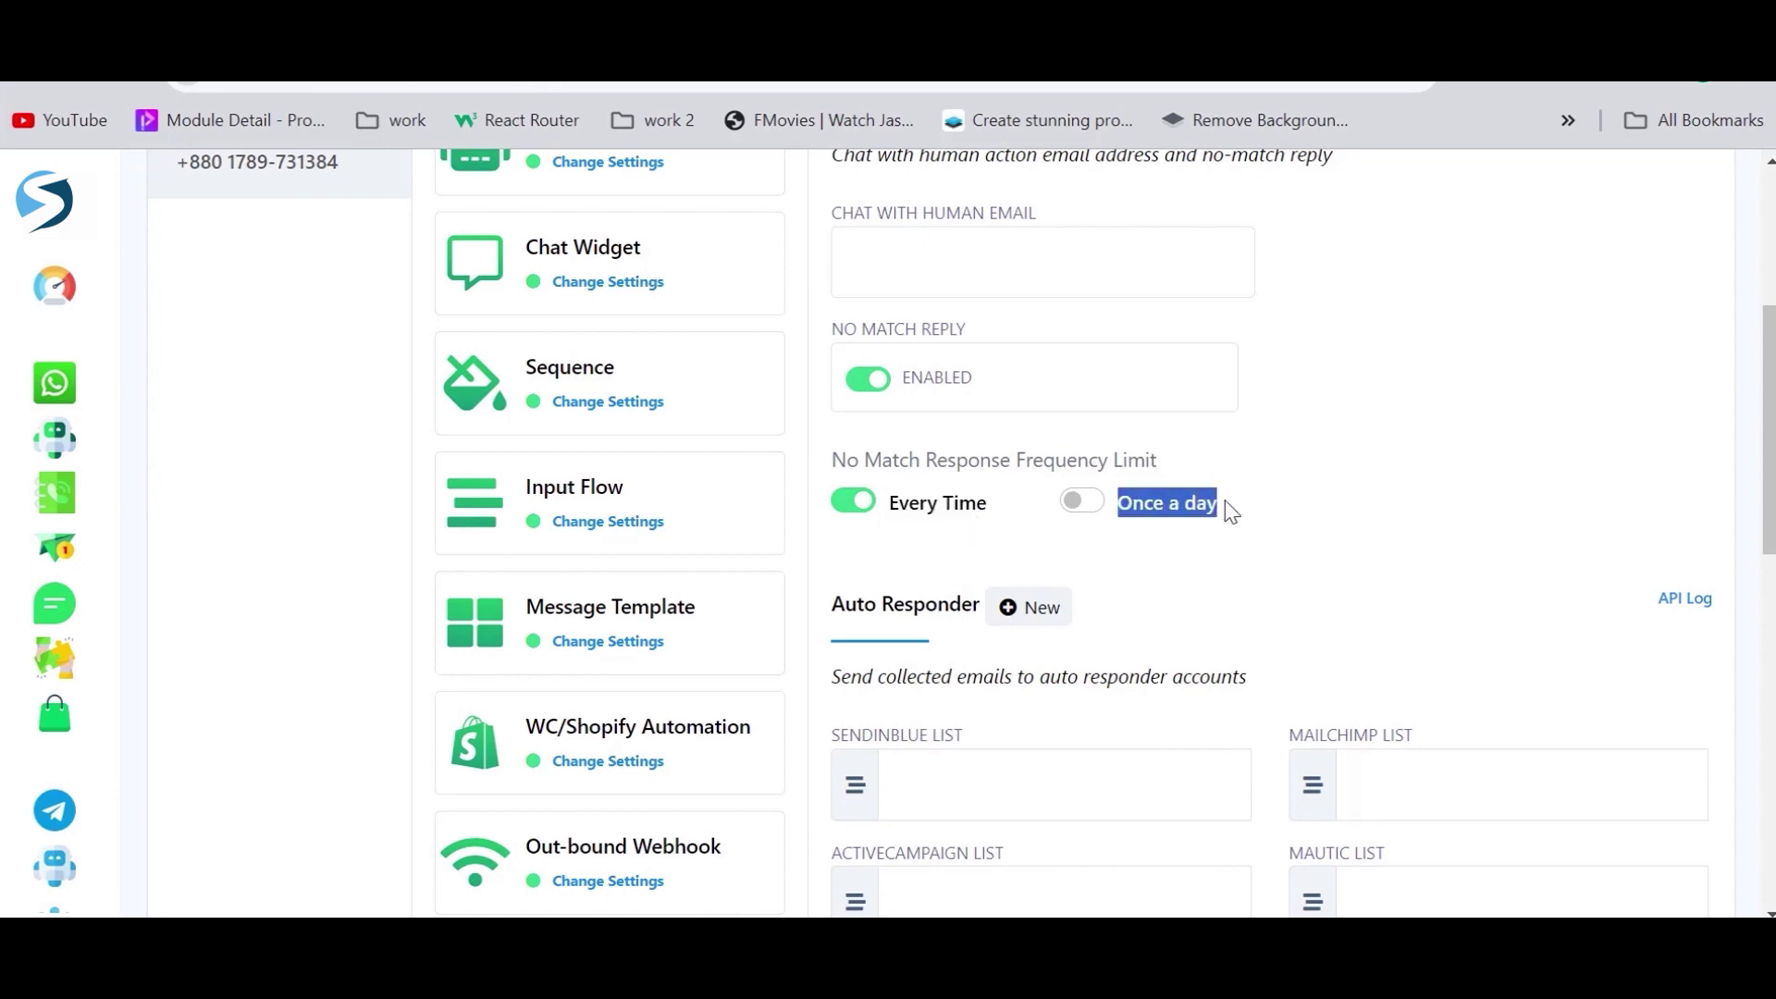
left_click(1081, 504)
left_click(1129, 549)
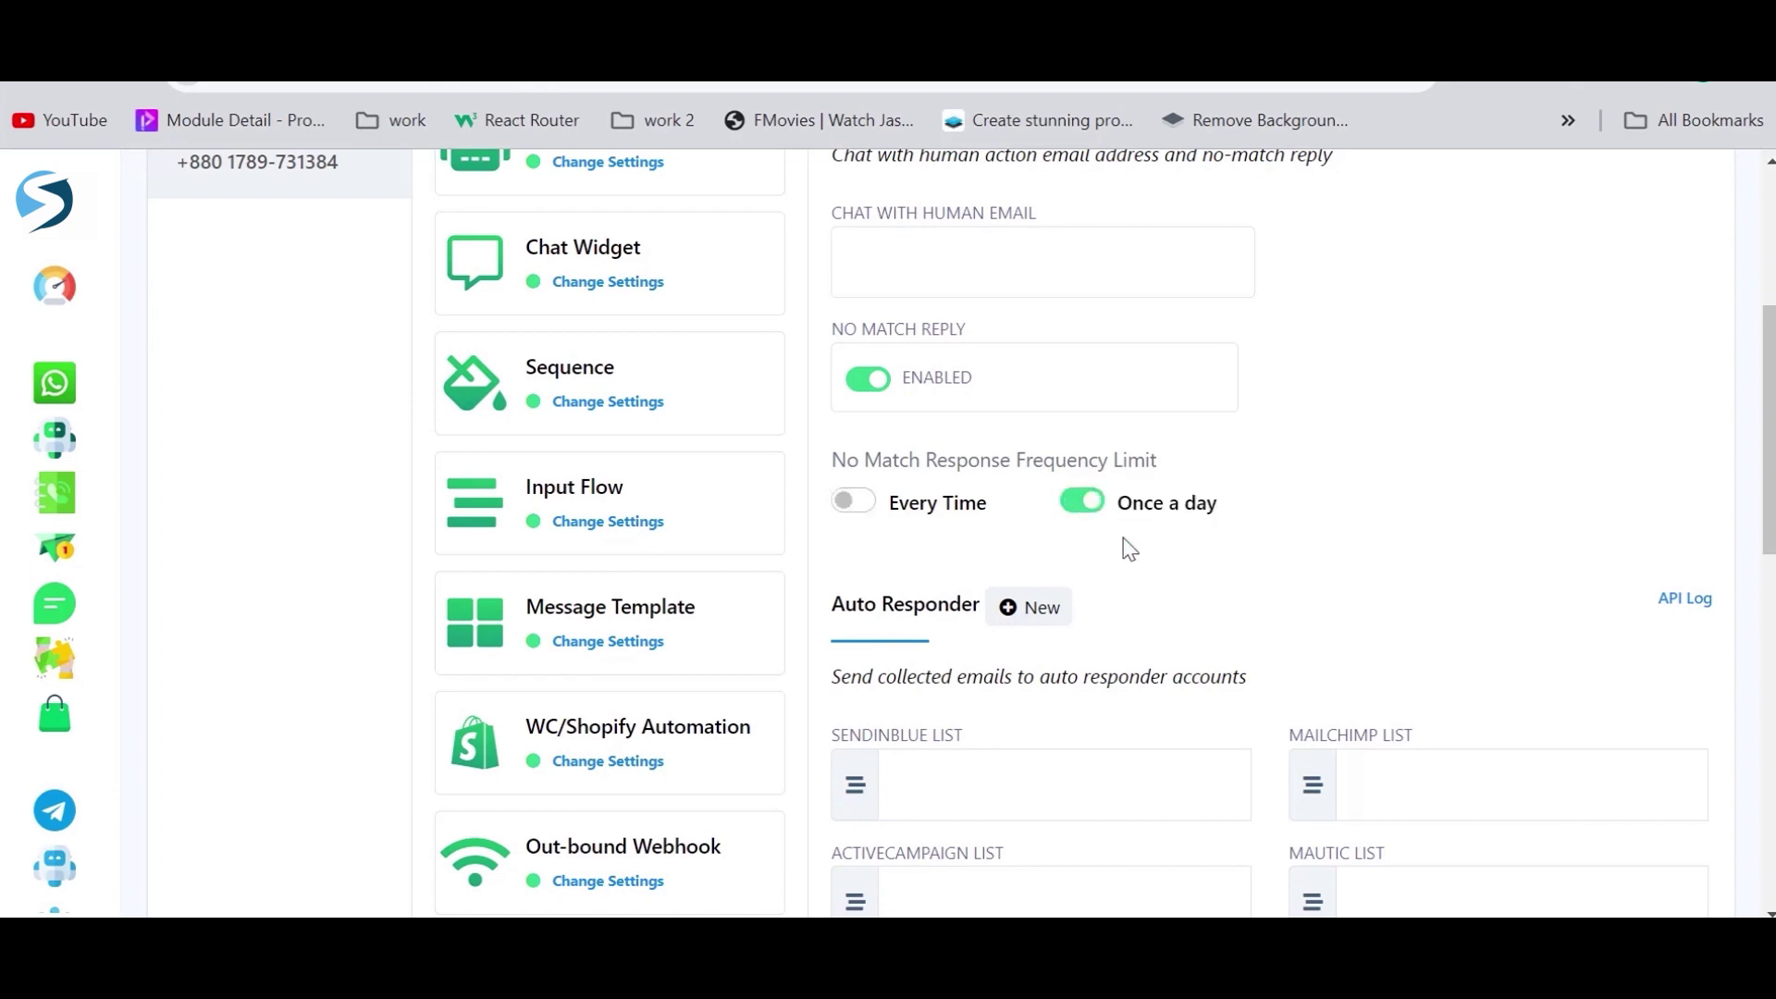
Set the No Match Response Frequency Limit to Every Time and look over the remaining configuration settings
scroll(1438, 584, "up", 2)
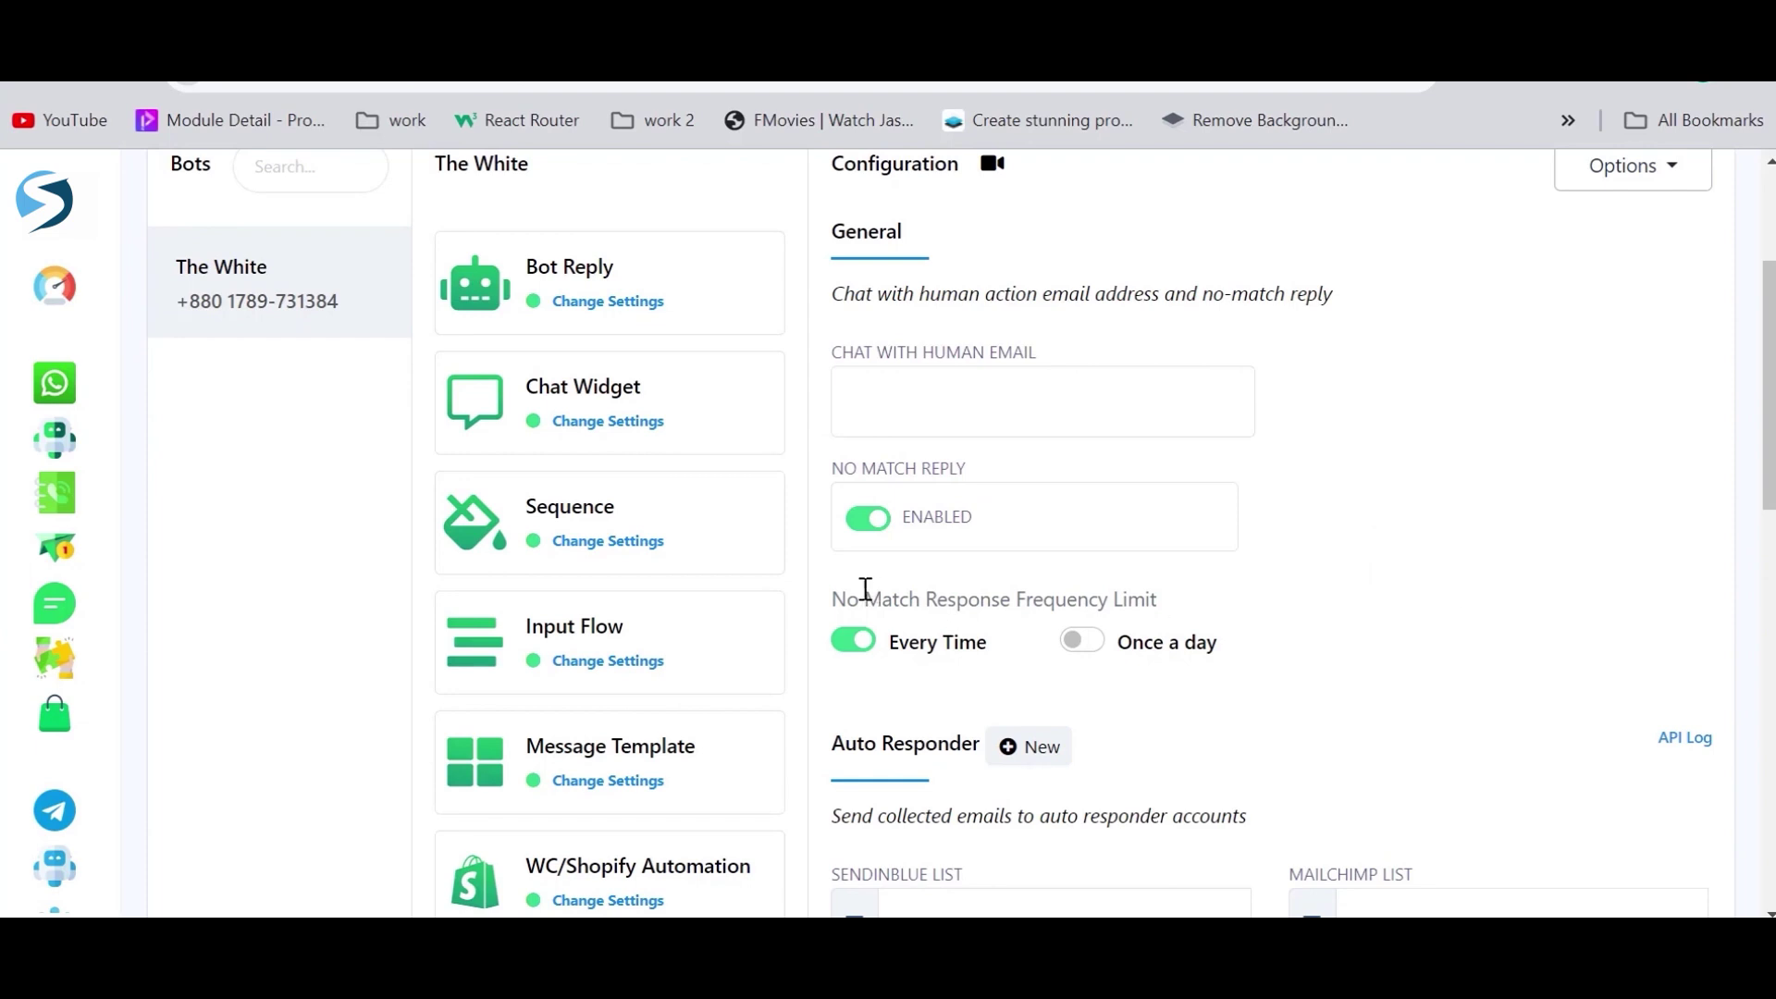
left_click_drag(889, 644, 975, 657)
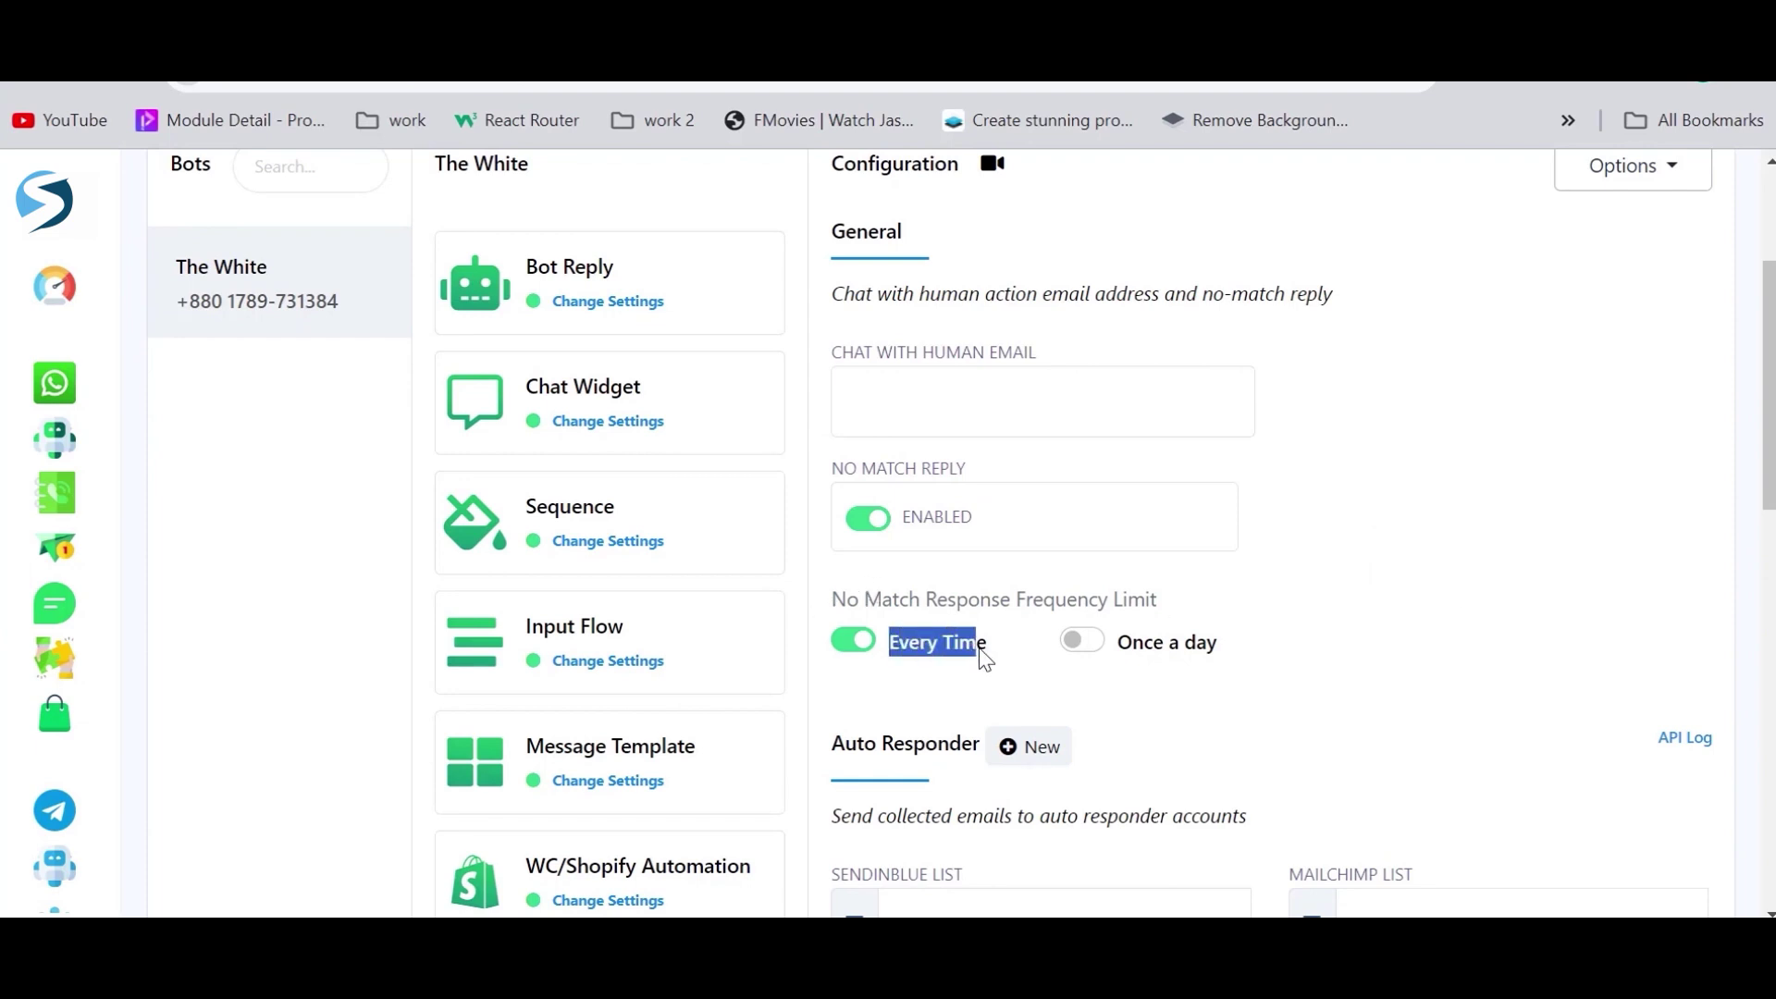
left_click(1006, 659)
left_click(1084, 643)
left_click(923, 645)
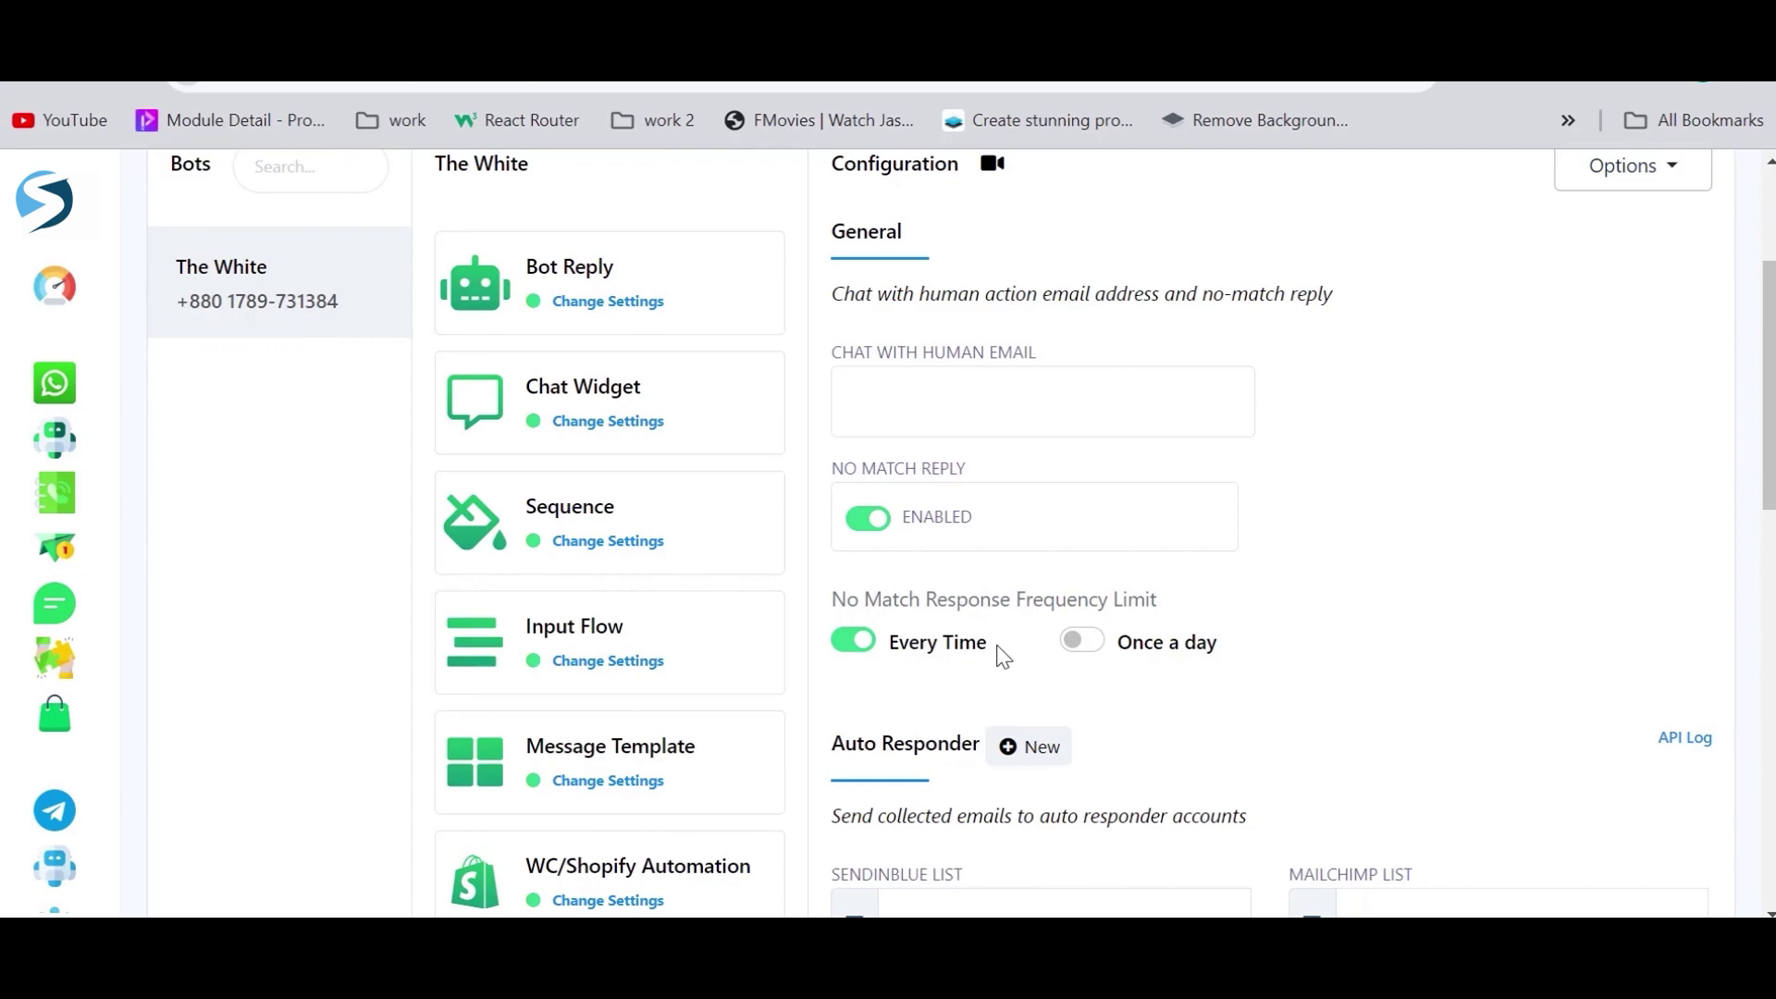
scroll(999, 652, "down", 7)
scroll(997, 652, "up", 7)
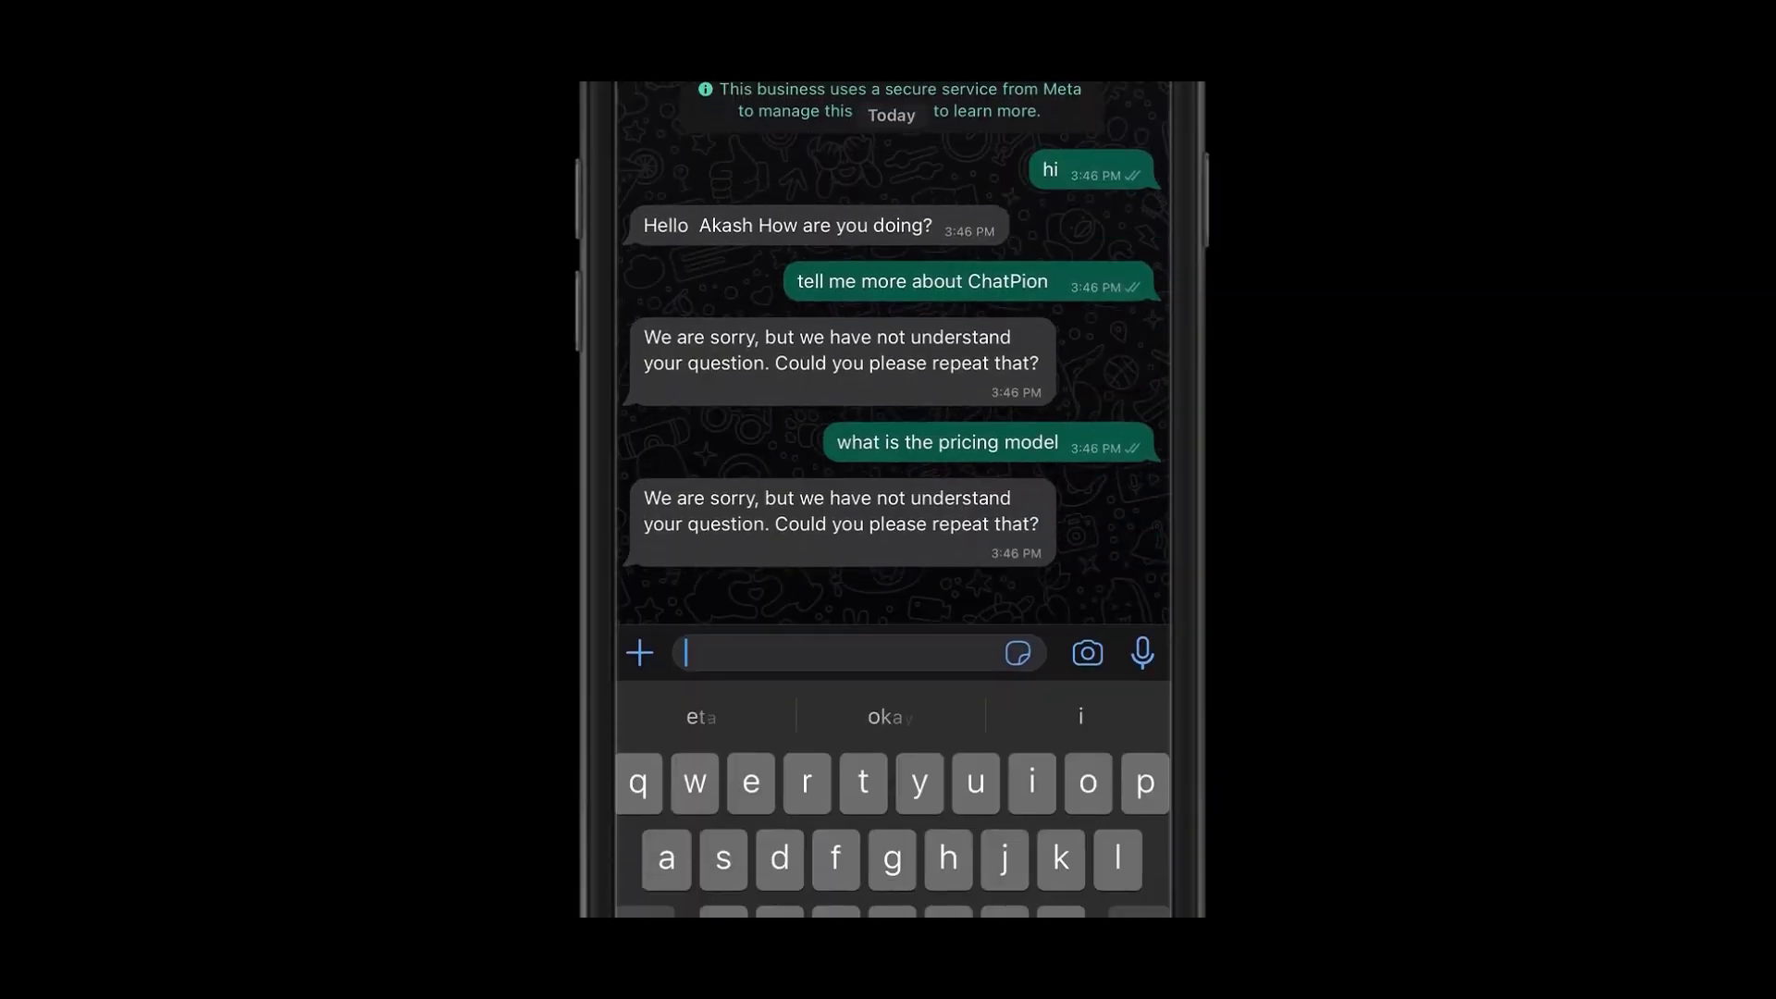
Switch to the bot's WhatsApp chat on the phone and send the messages "hi" and "im good"
type("hi")
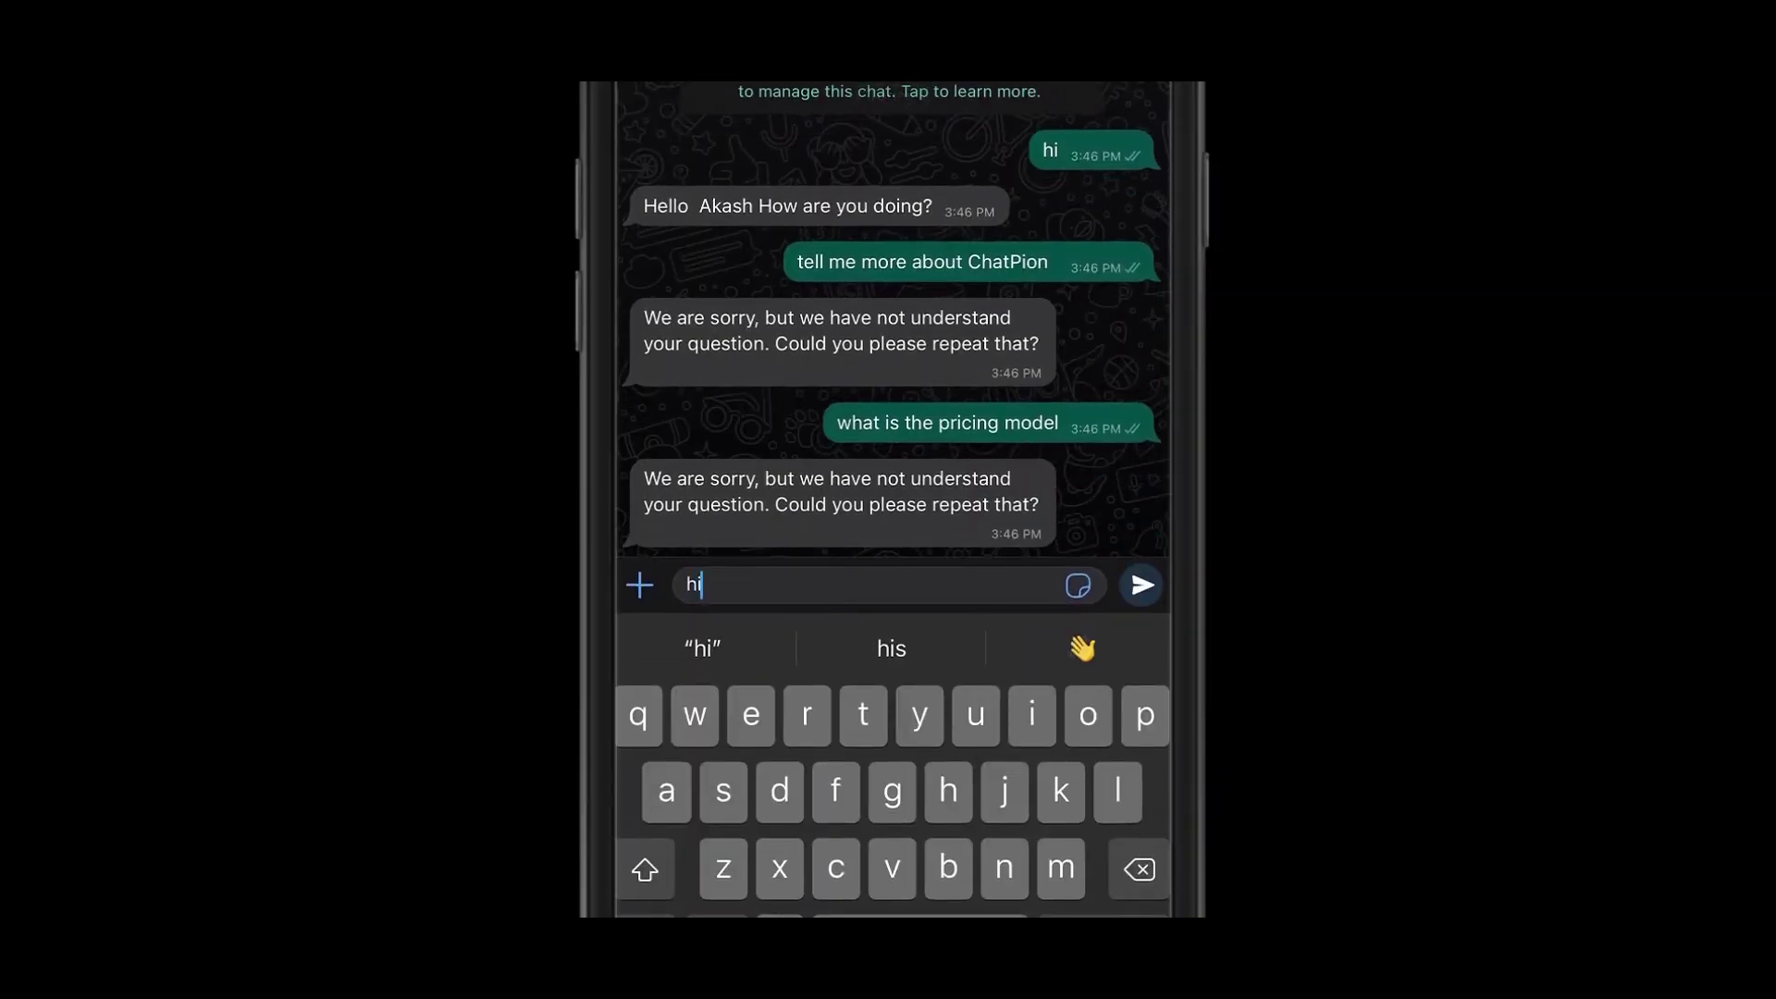
left_click(1142, 585)
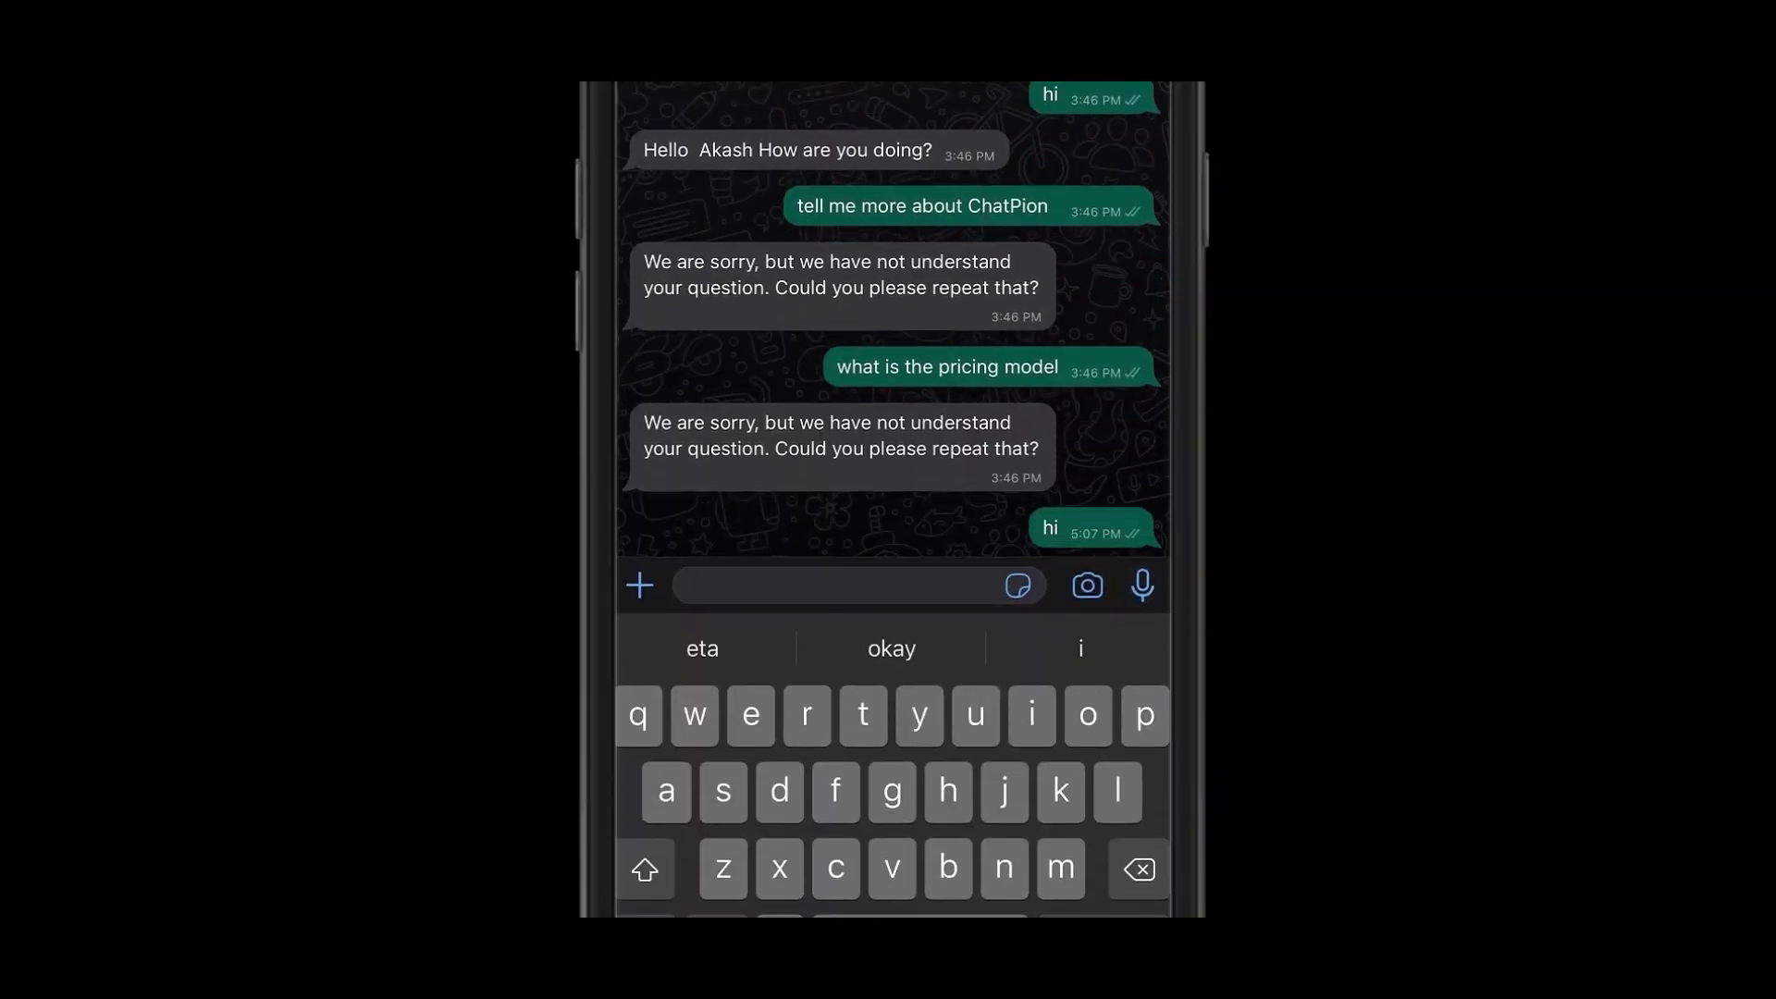
type("im good")
left_click(1140, 585)
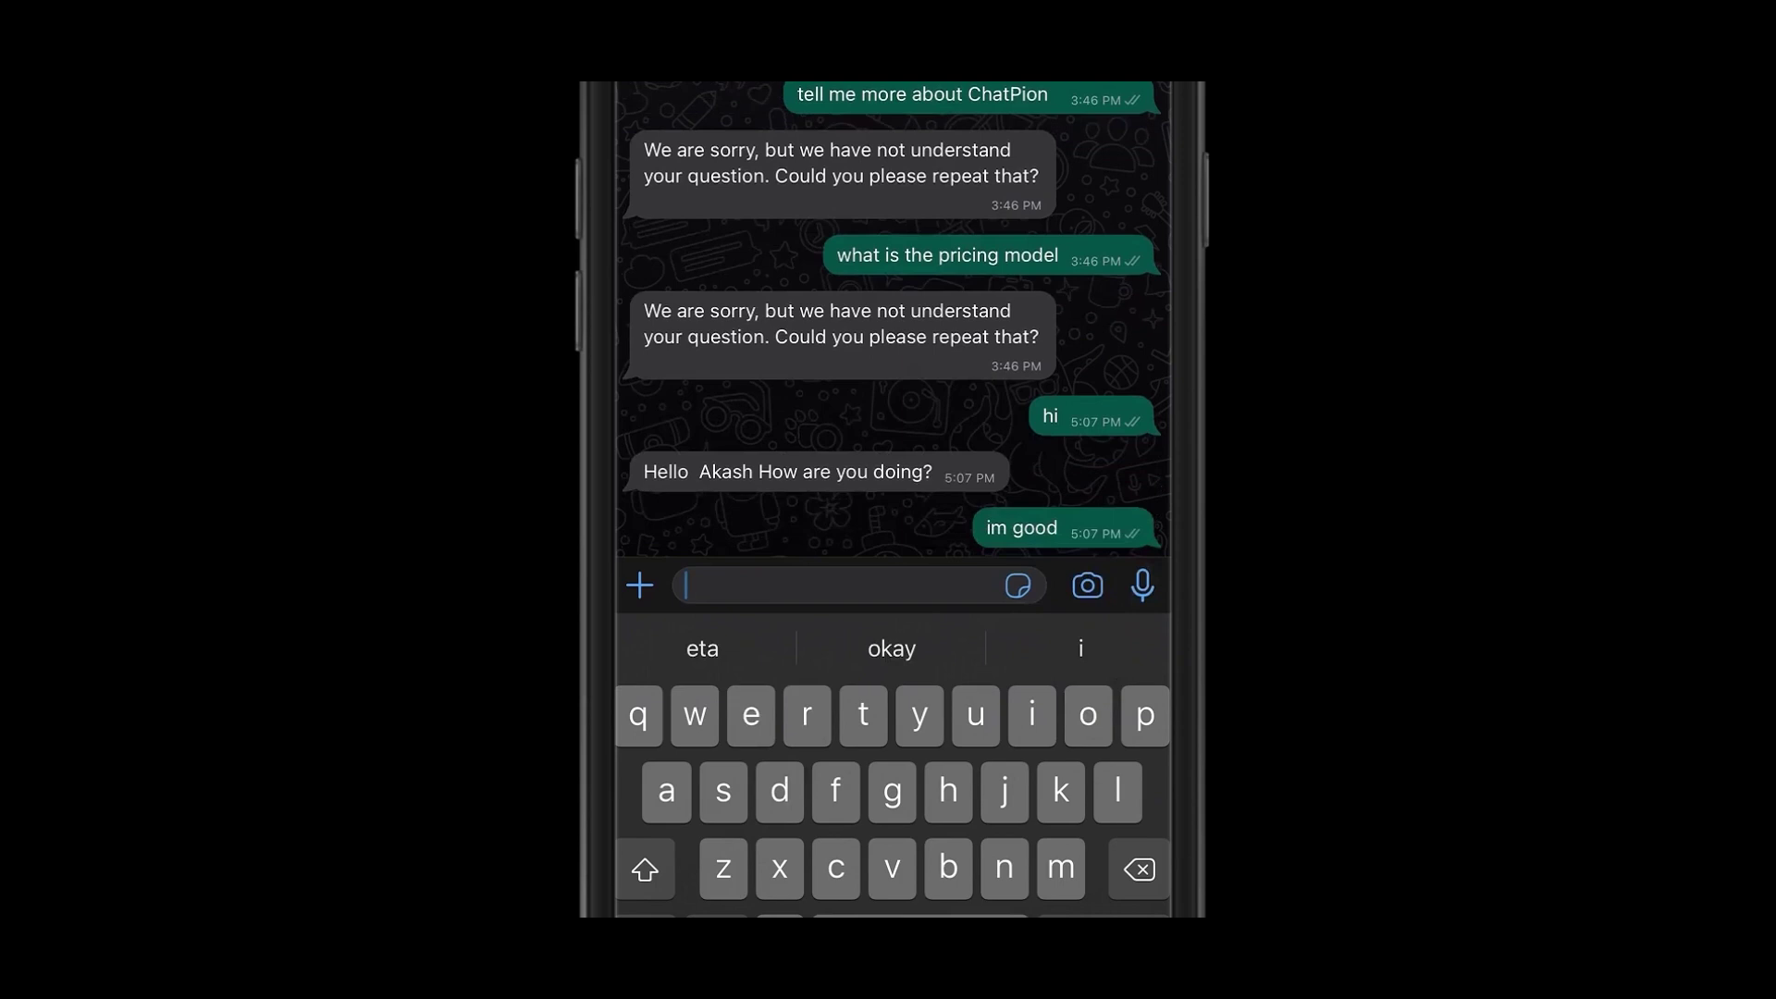
Test the AI reply by sending the bot the message "tell me about chatpion"
type("tem")
key("BackSpace")
type("ll me about chatpion")
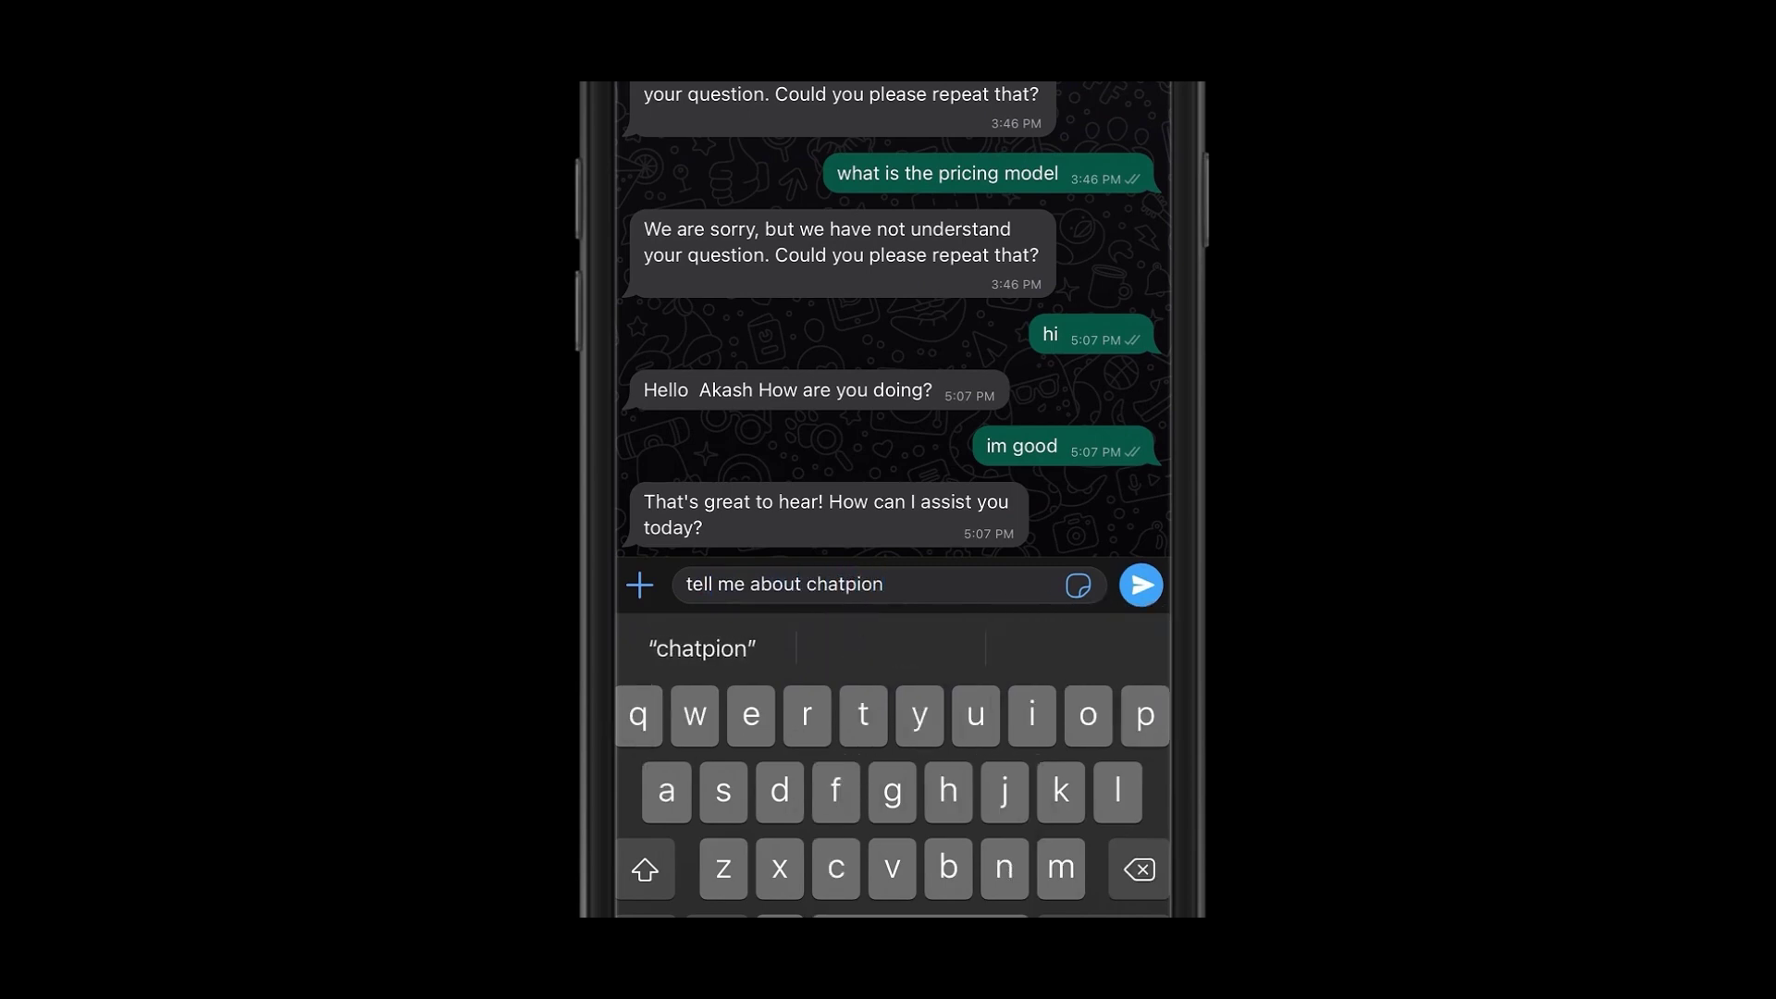
left_click(1140, 584)
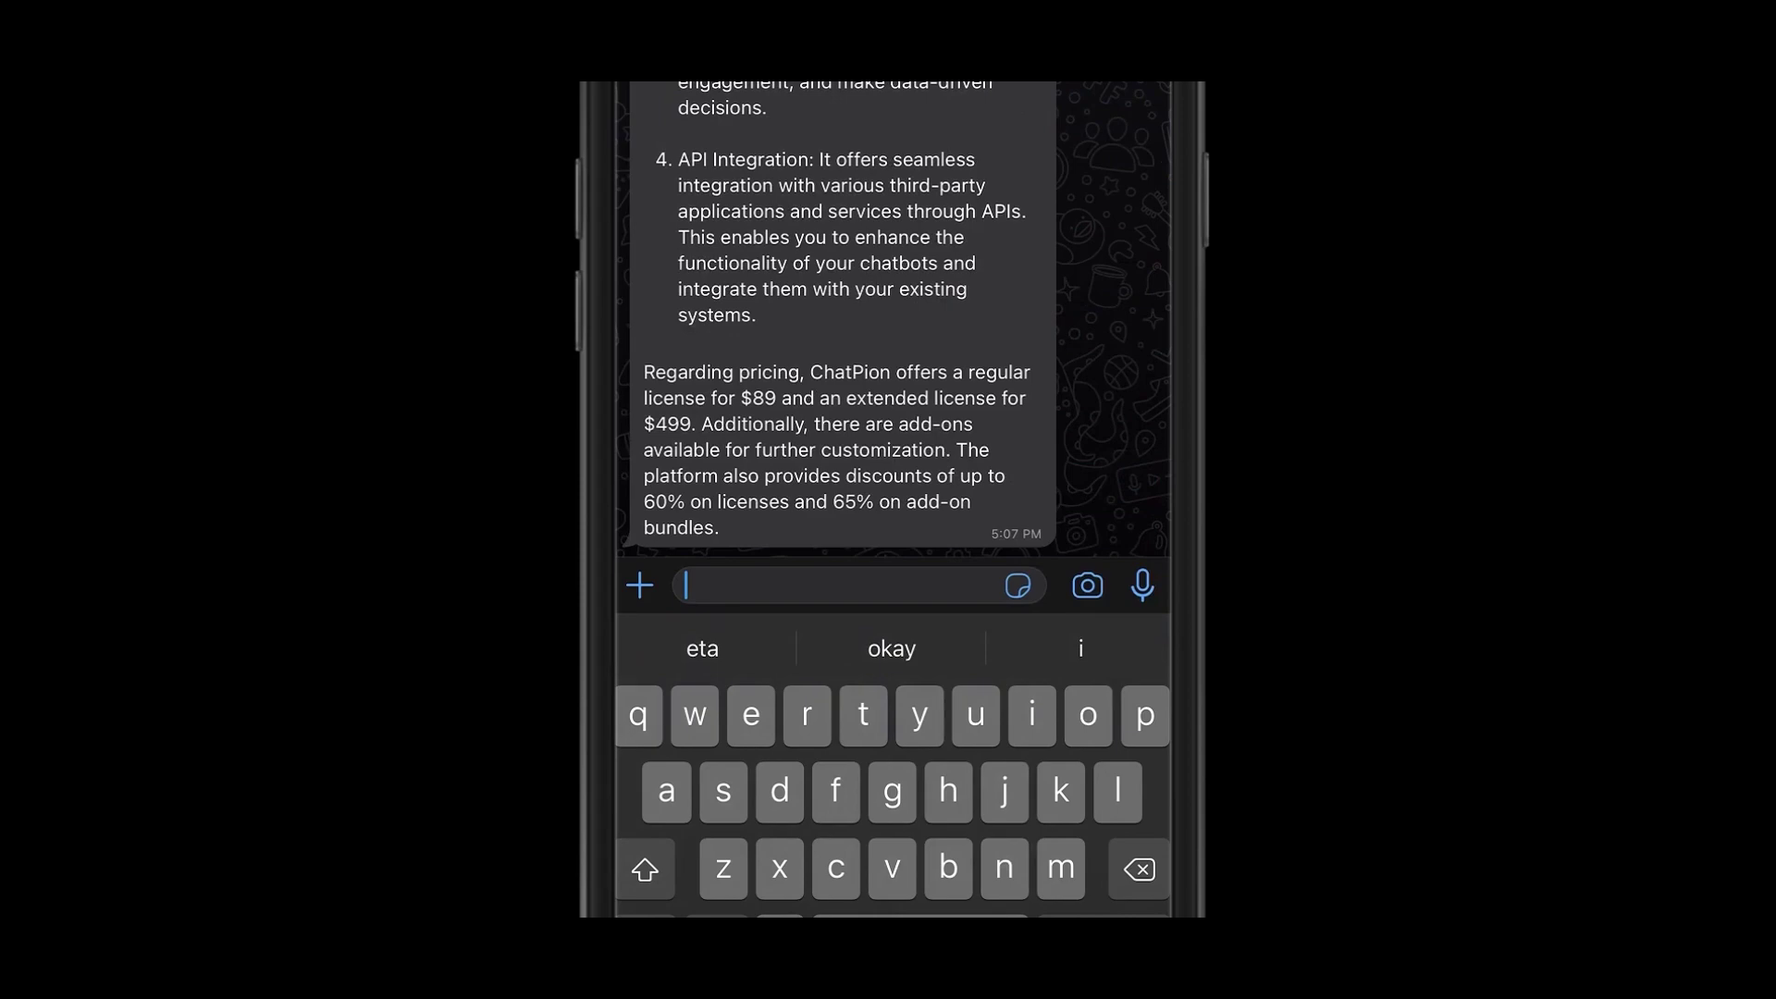
Look over the bot's reply, and send it the message "what is chatpion pricing plan"
scroll(893, 499, "up", 10)
scroll(892, 499, "down", 8)
left_click(832, 585)
type("what ")
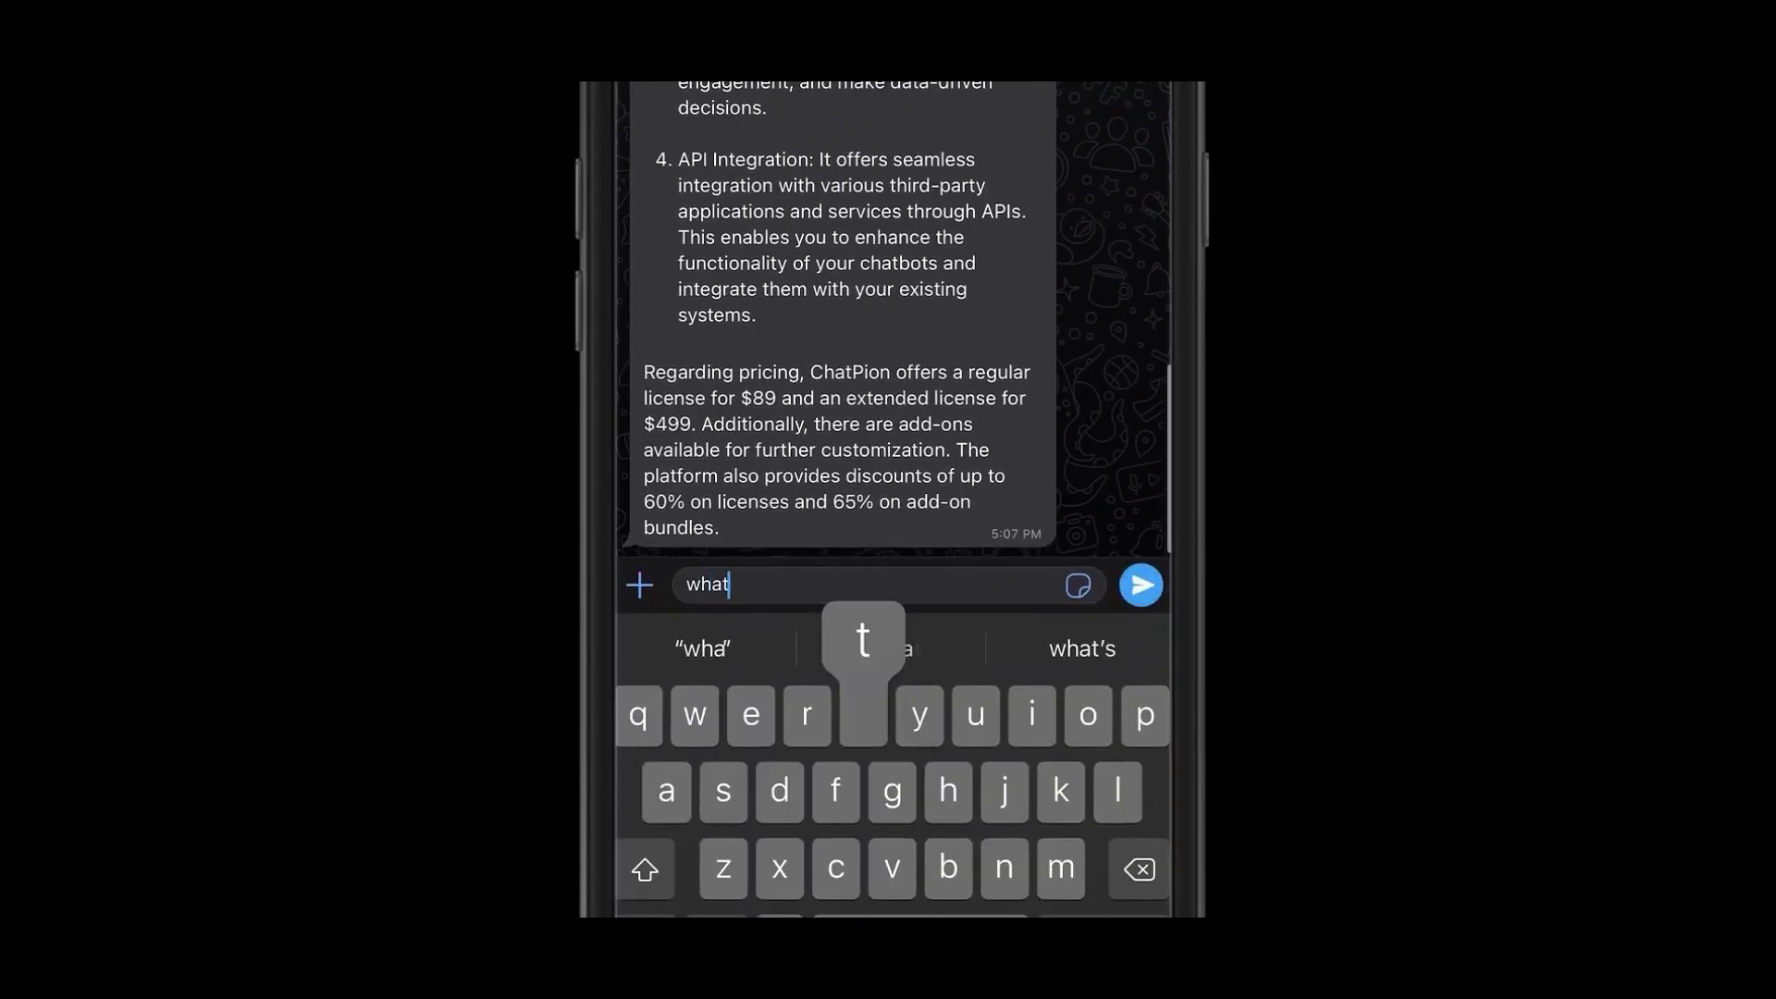
type("is chatp")
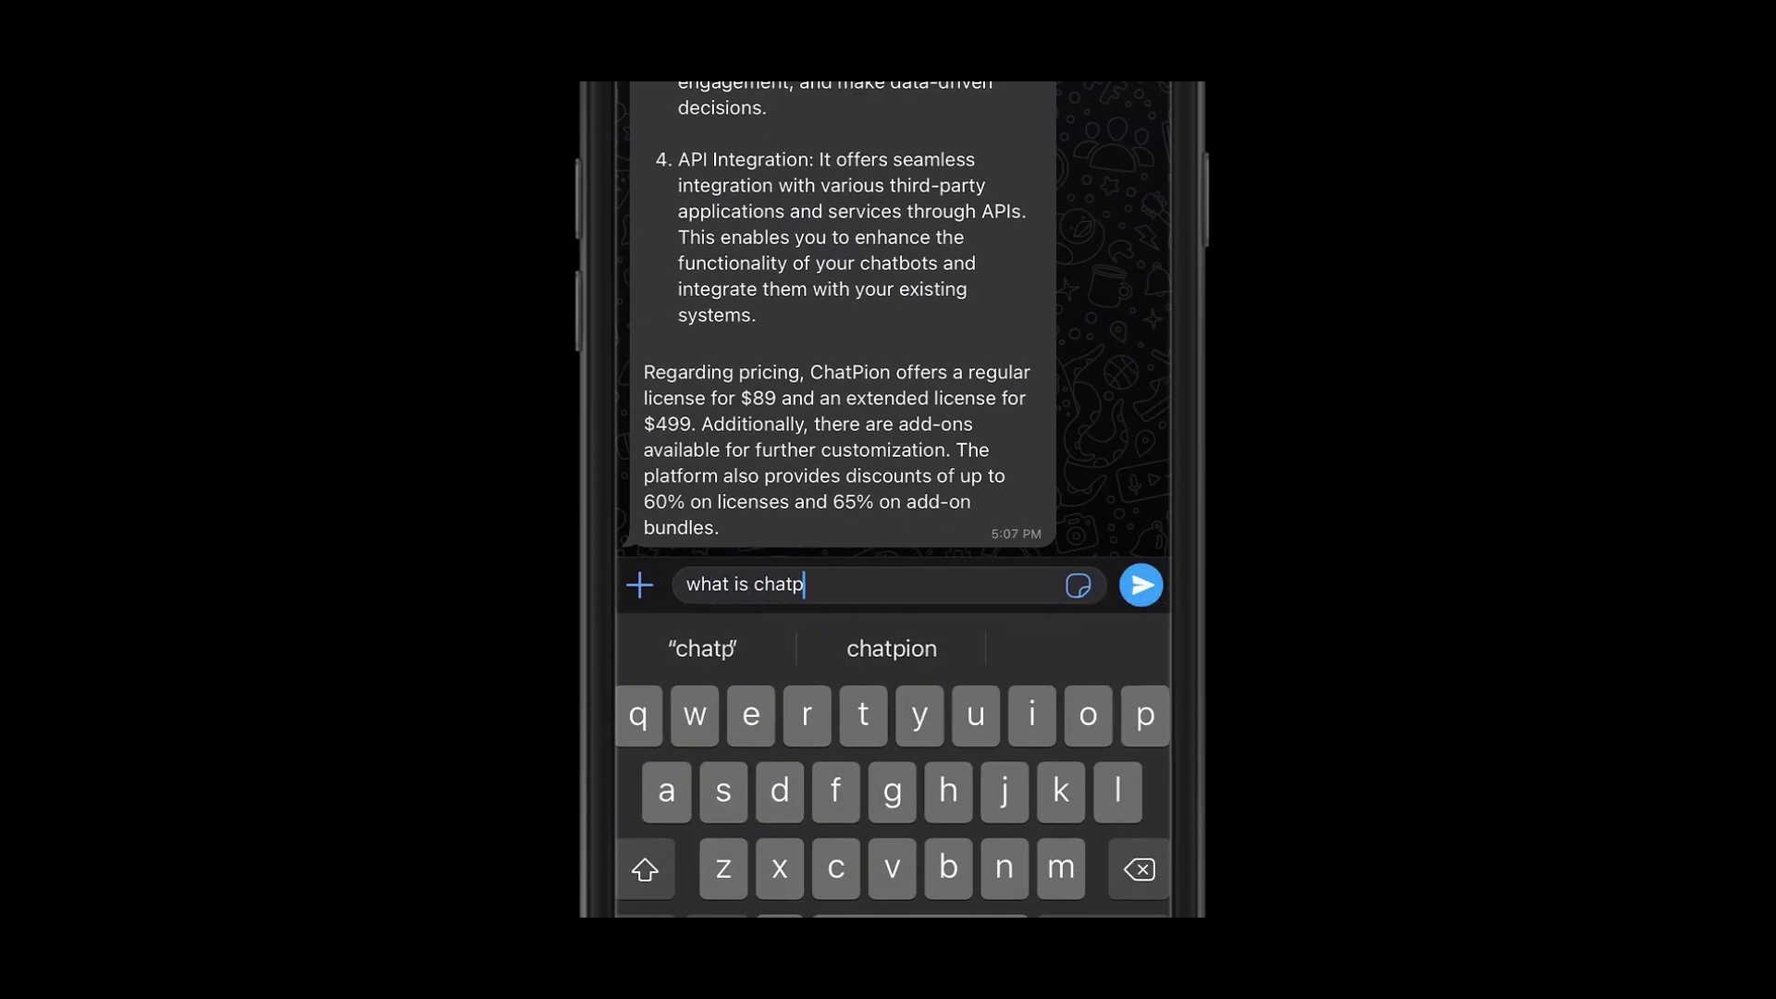
type("ion pric")
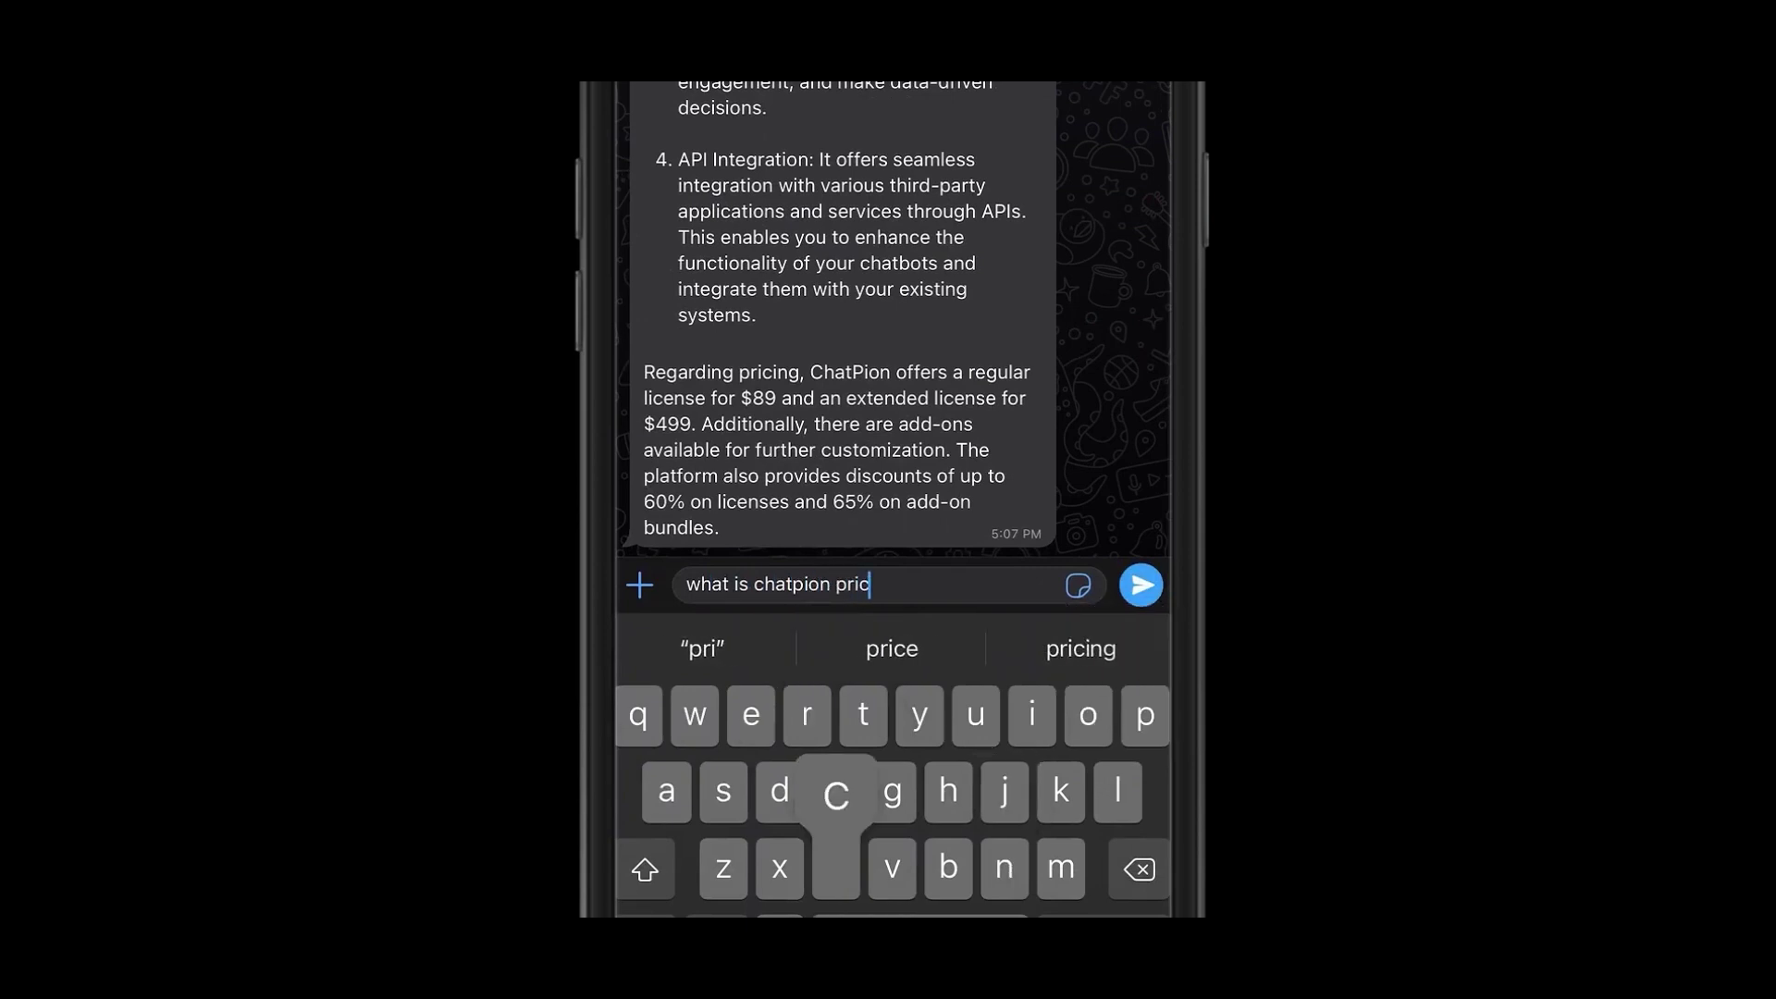
type("ing b")
key("BackSpace")
type("plan")
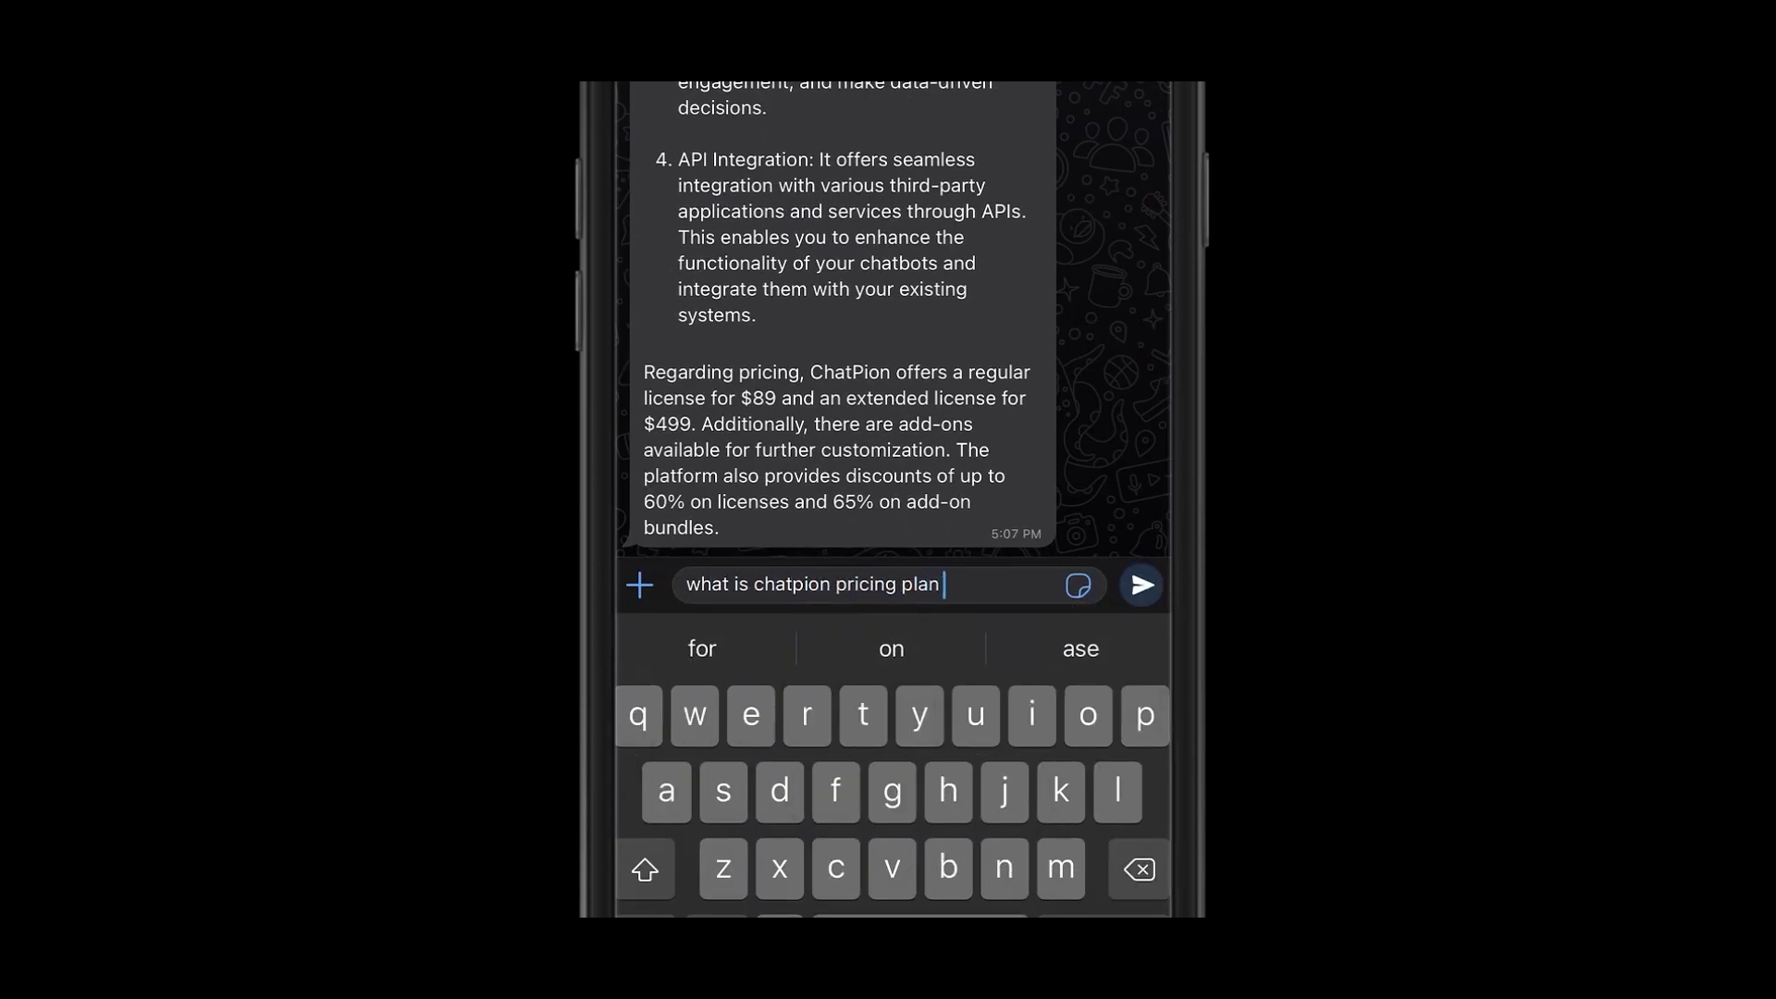
left_click(1140, 585)
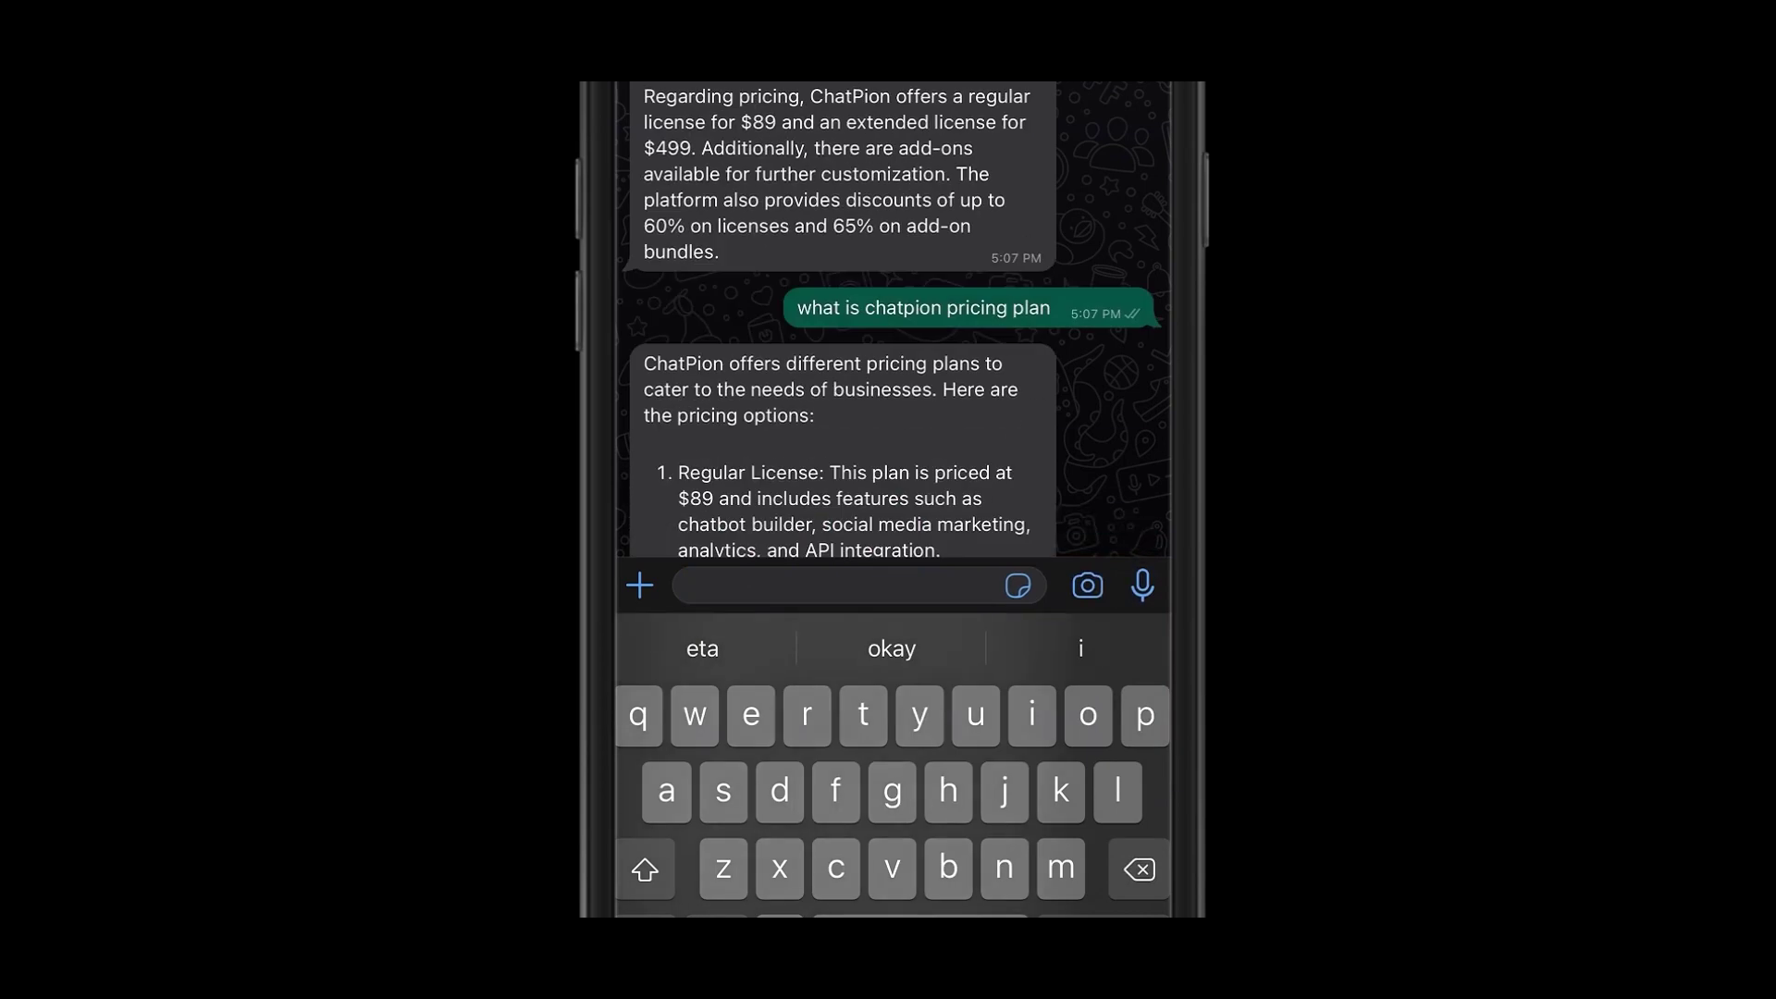
Read through the bot's pricing answer and write the message "ok thank you" in the chat
scroll(891, 499, "up", 2)
scroll(892, 500, "down", 3)
left_click(832, 584)
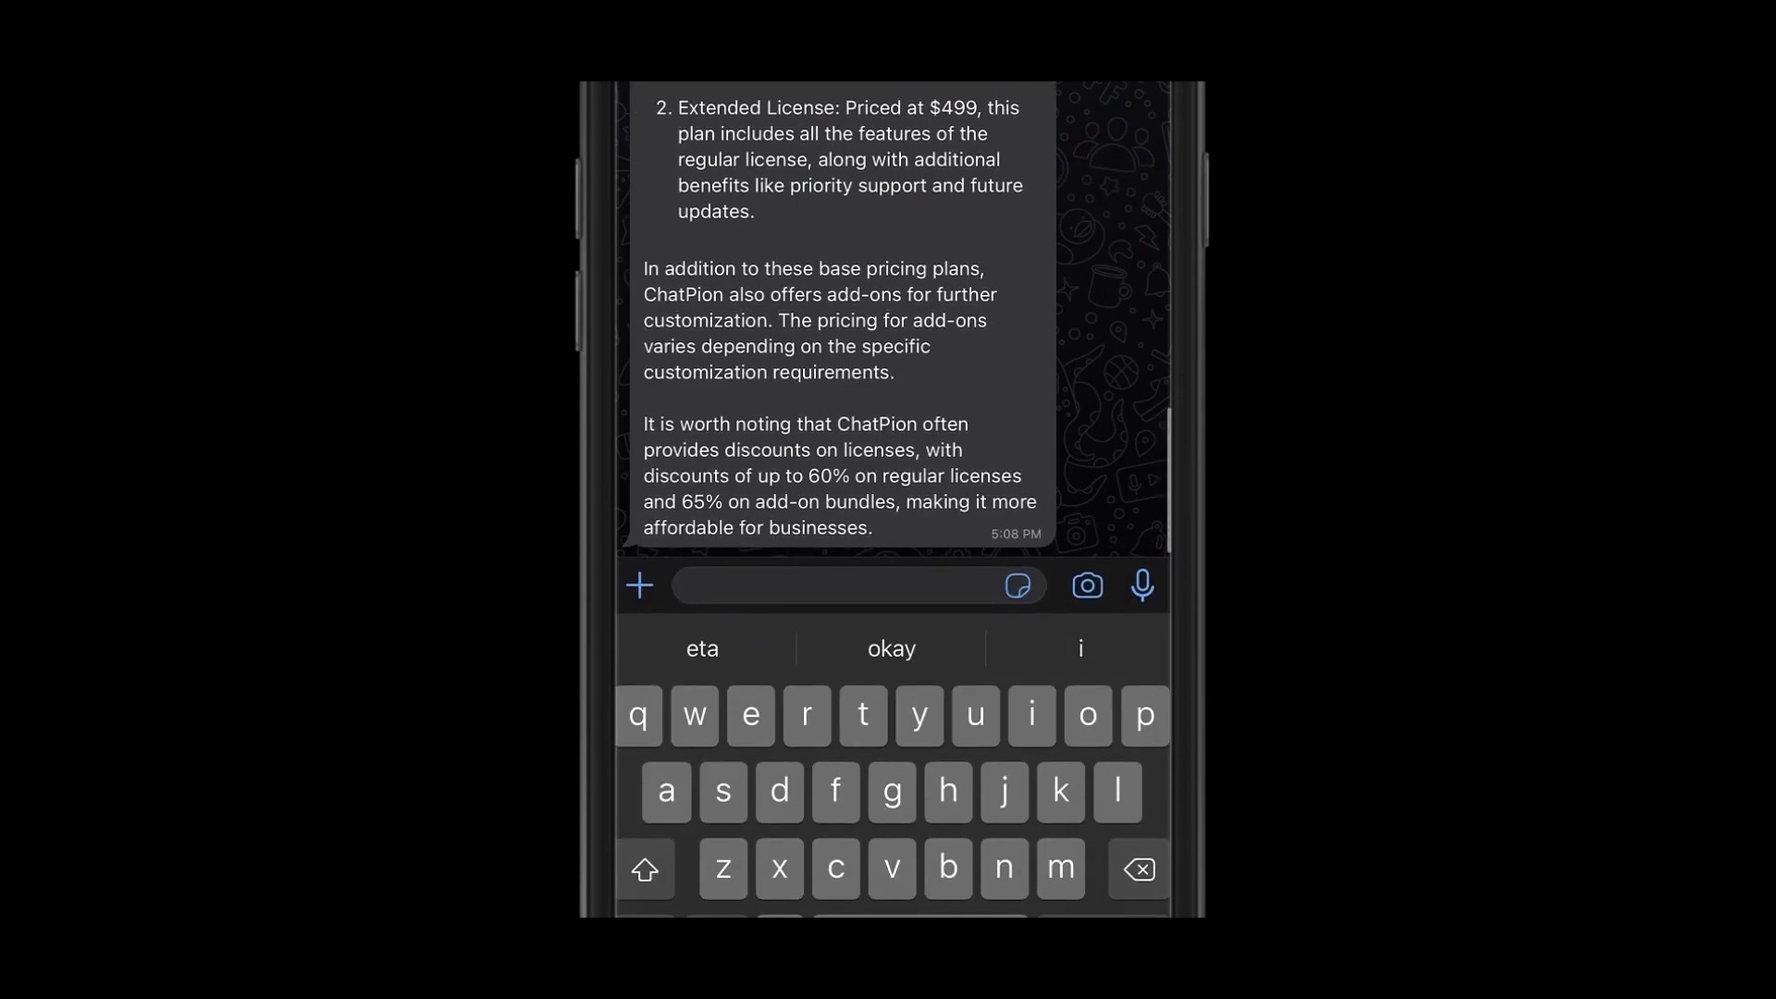
type("ok thank you")
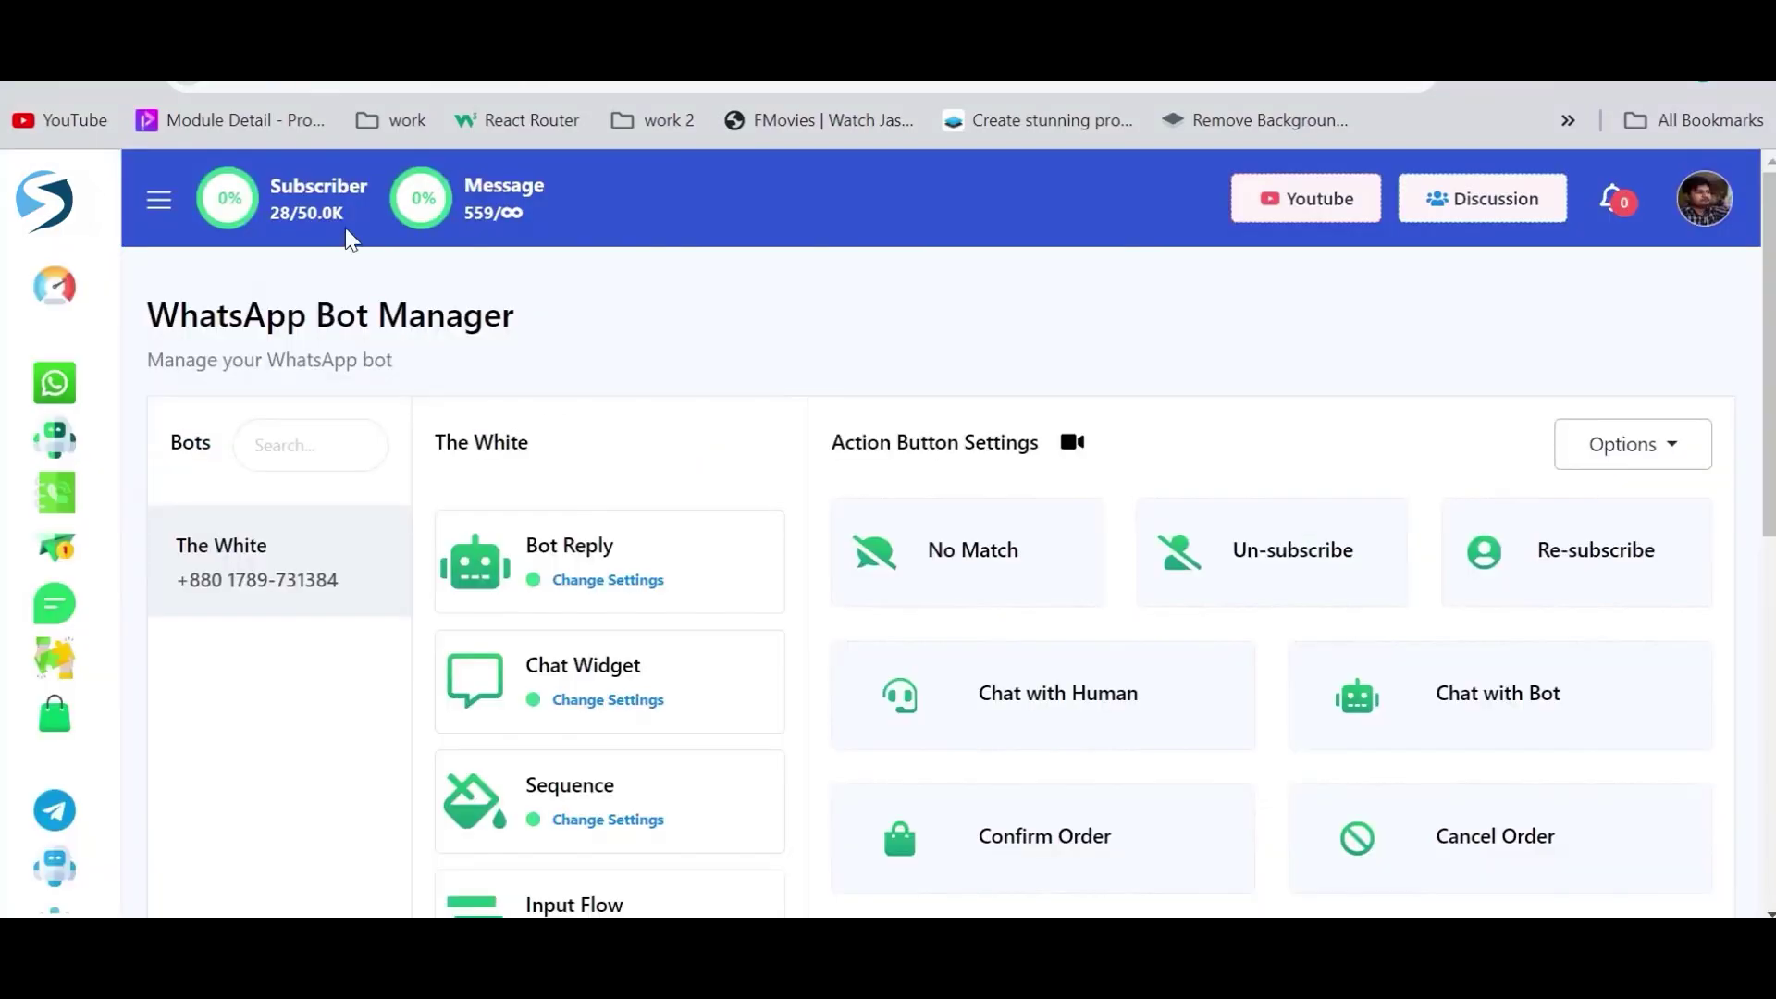
Switch back to BotSailor's WhatsApp Bot Manager, open the bot's Configuration and look over the no-match reply, Auto Responder and Email settings
scroll(773, 508, "down", 8)
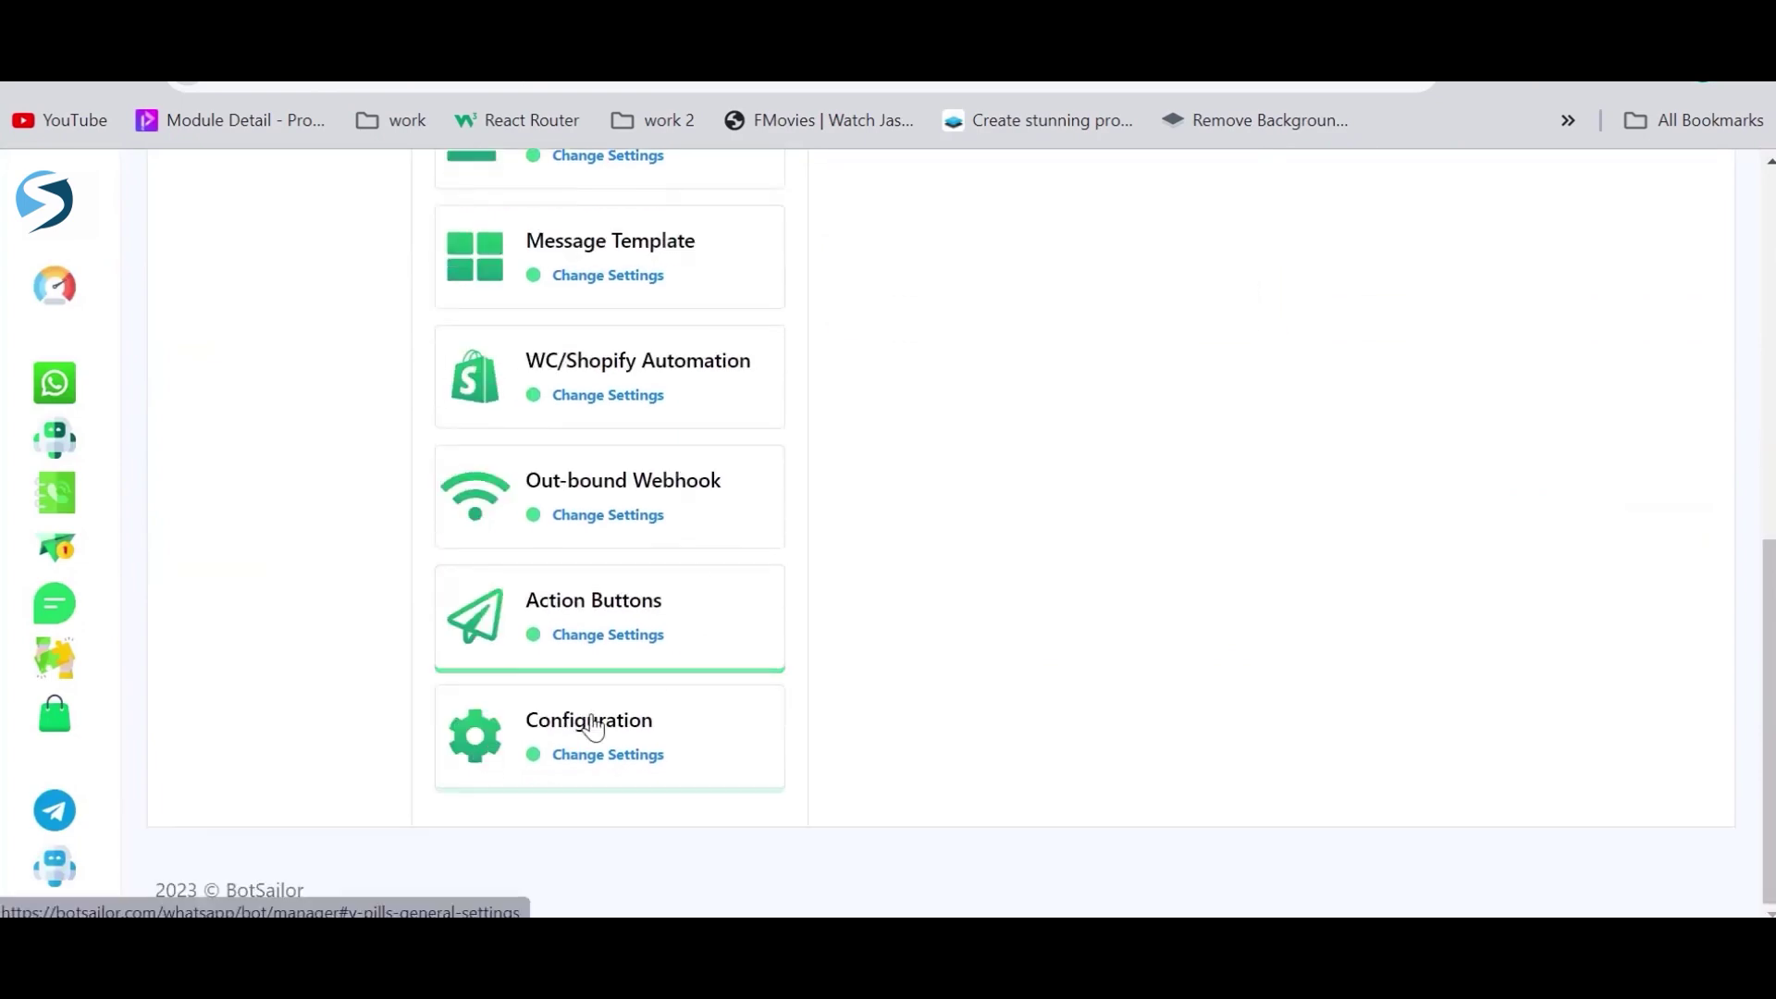
left_click(592, 724)
scroll(1264, 725, "up", 8)
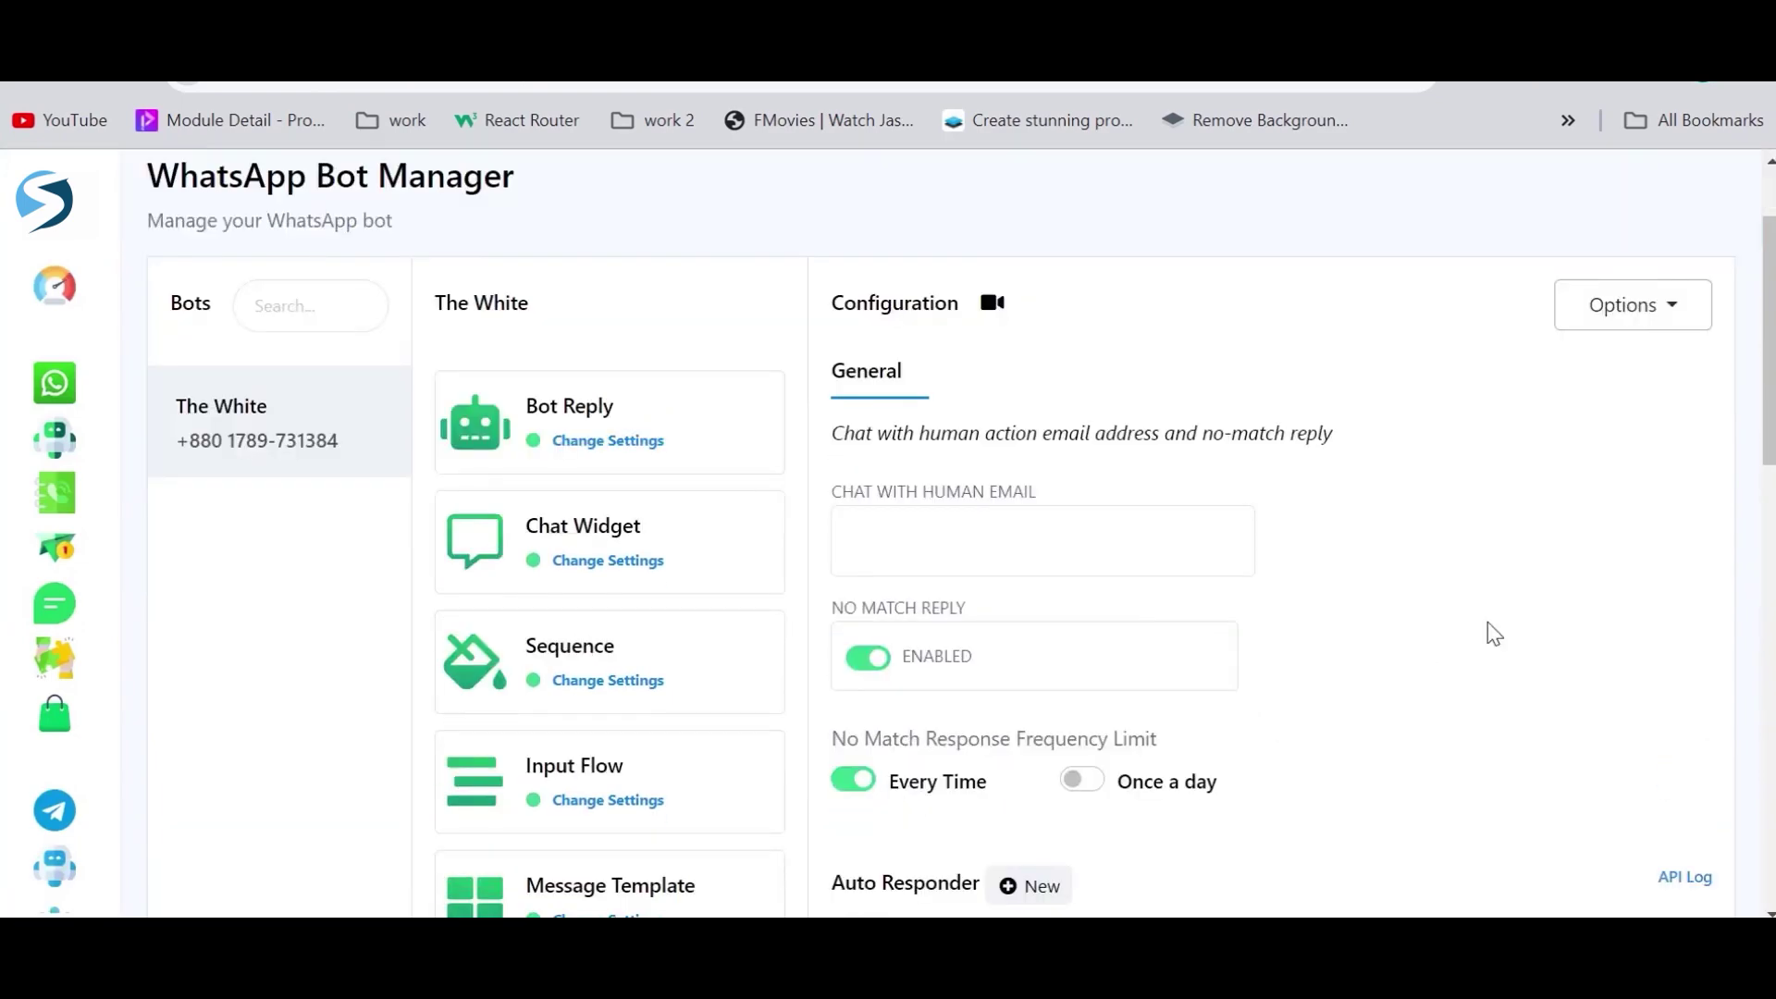
scroll(1139, 368, "down", 7)
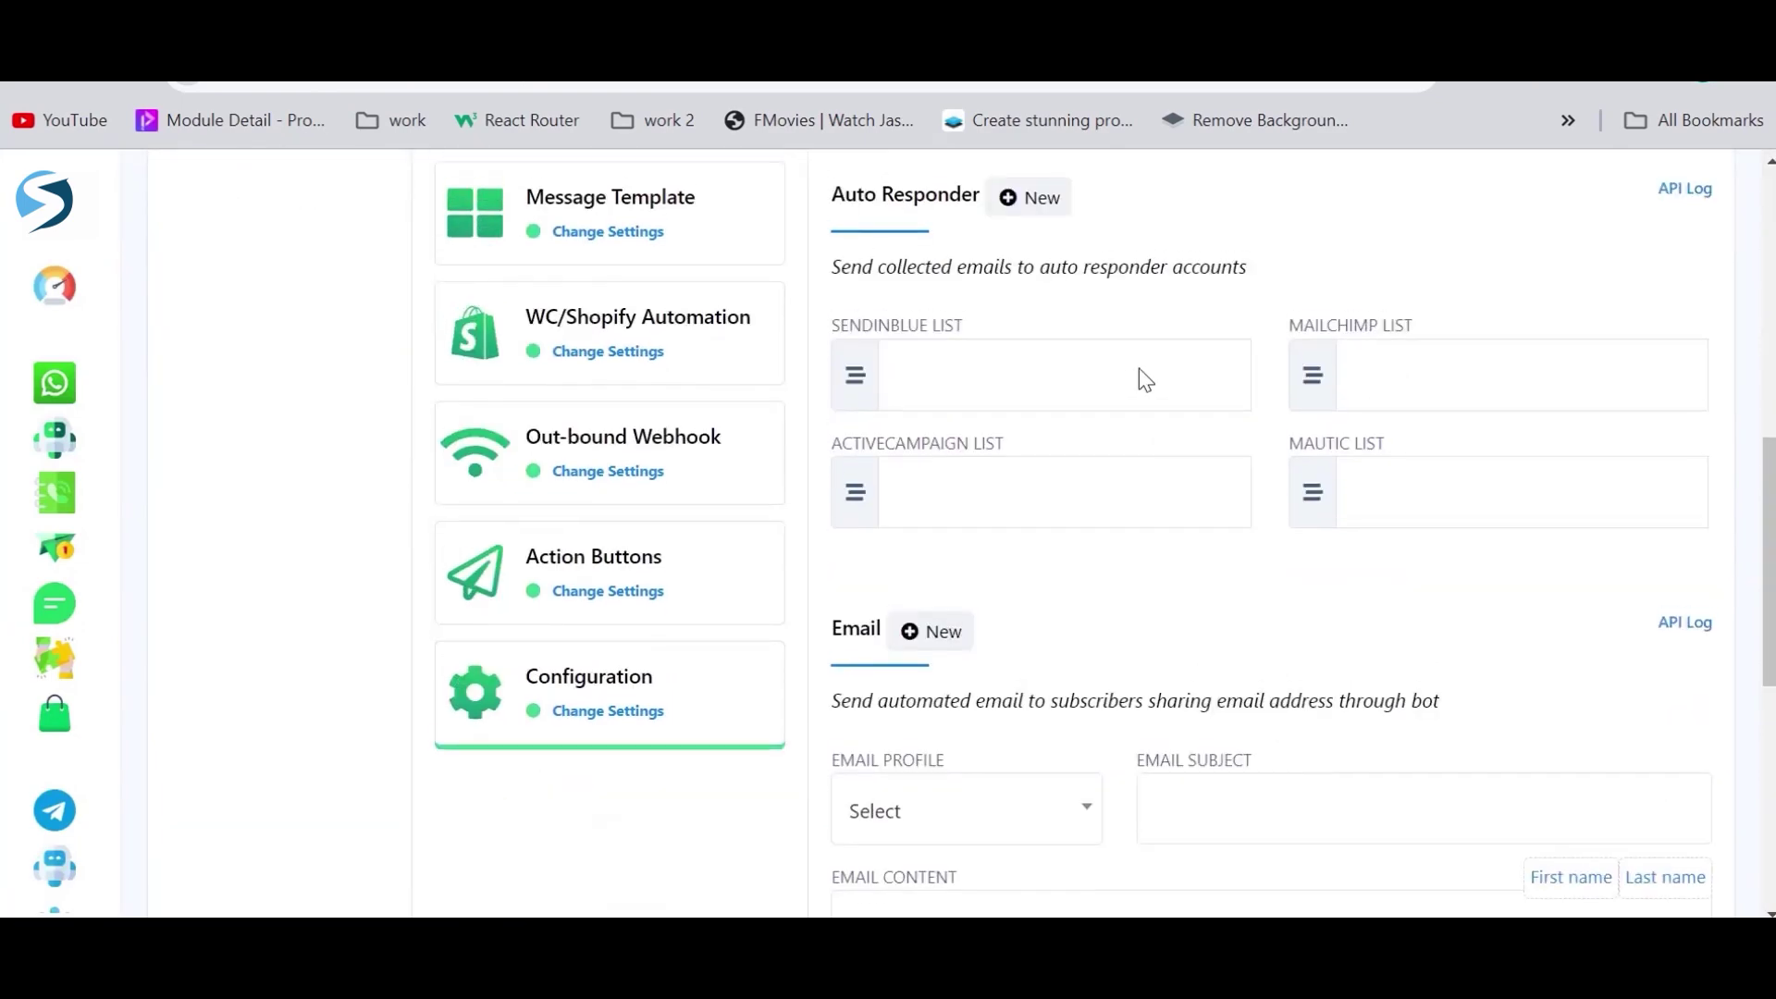